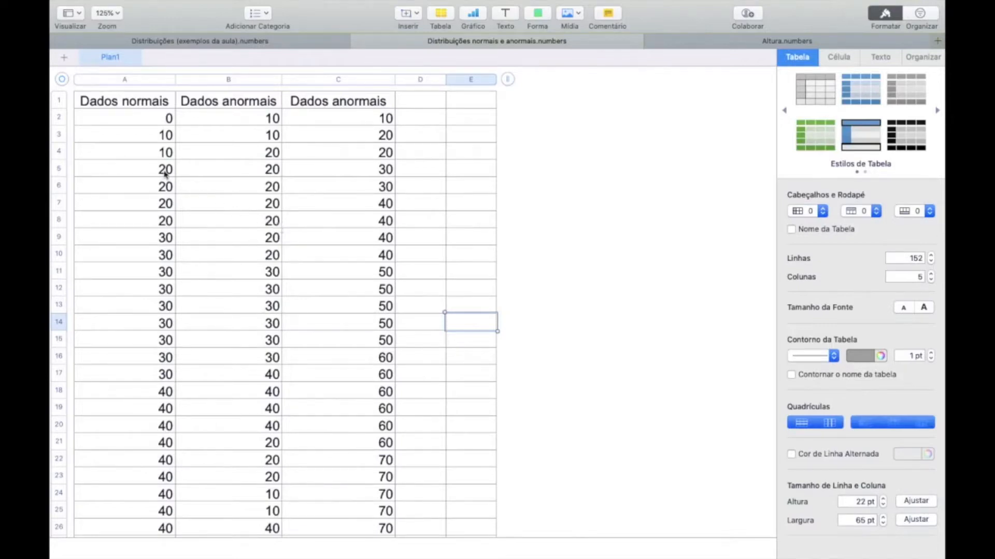
Copy the first "Dados normais" column's values, cells A2 through A78, and switch to Prism
{"action": "left_click", "coordinate": [138, 120]}
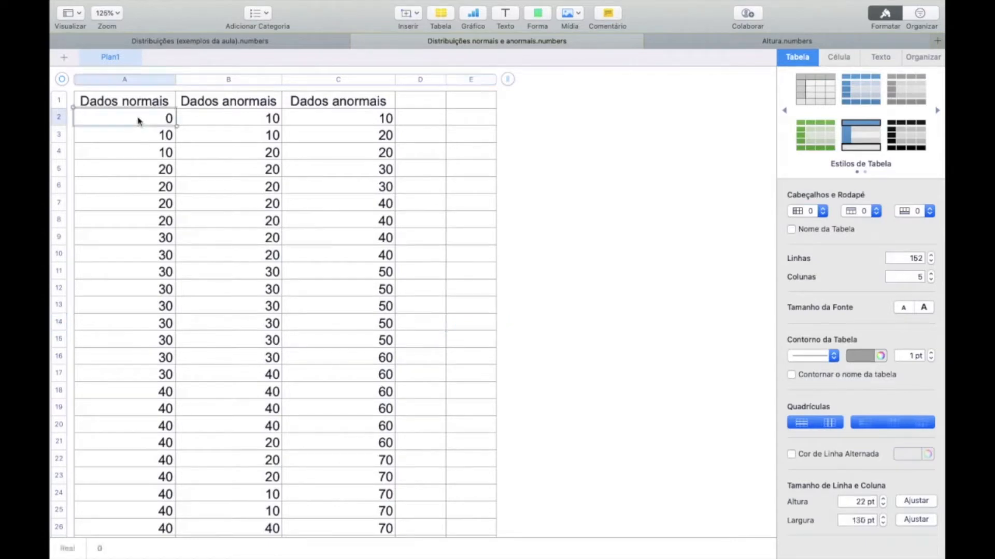
{"action": "scroll", "coordinate": [139, 120], "scroll_direction": "down", "scroll_amount": 20}
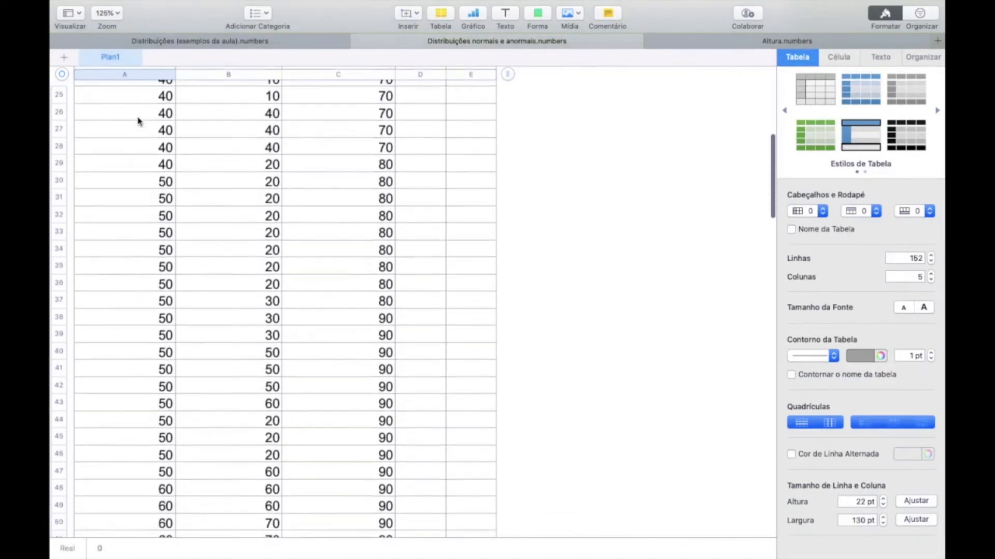
{"action": "scroll", "coordinate": [139, 121], "scroll_direction": "down", "scroll_amount": 8}
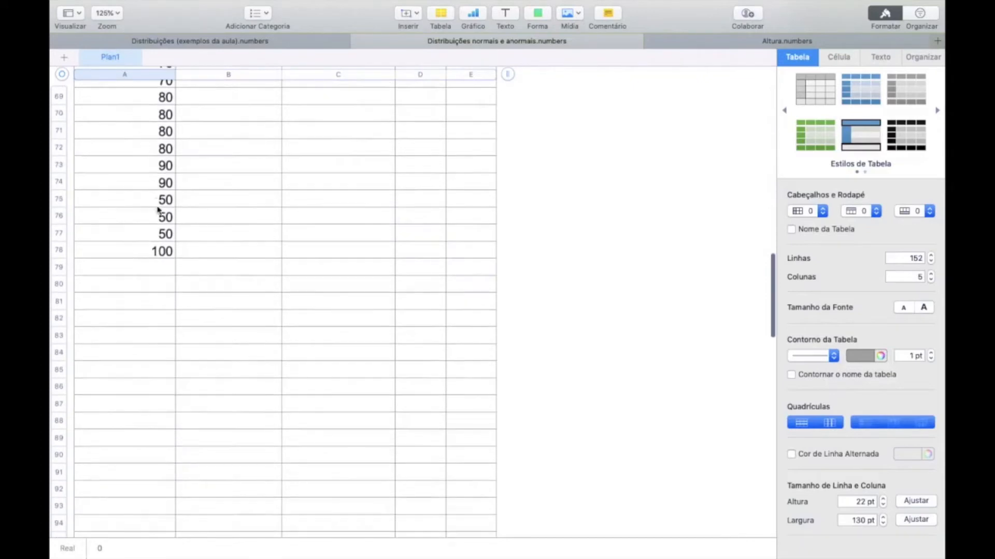
{"action": "left_click", "coordinate": [161, 251], "text": "shift"}
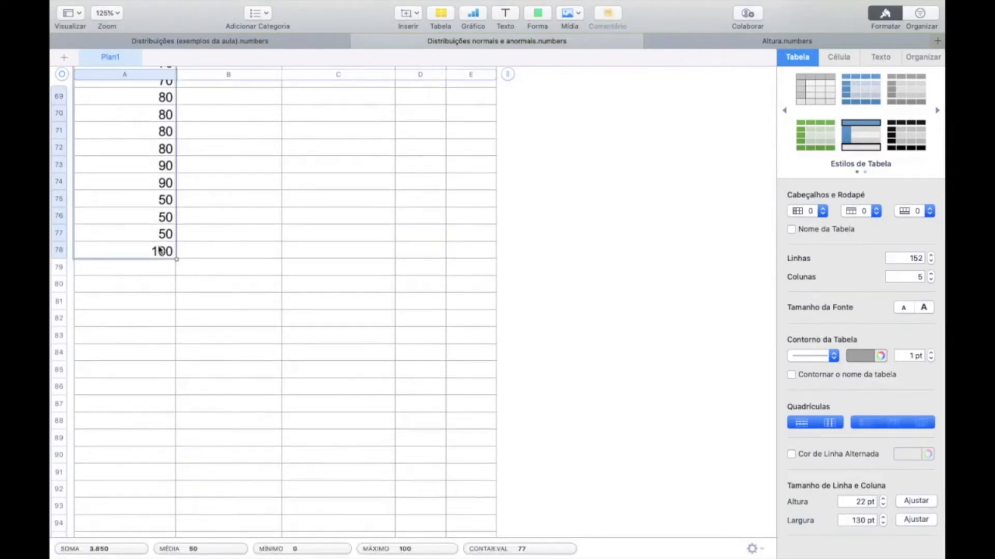
{"action": "key", "text": "ctrl+Left"}
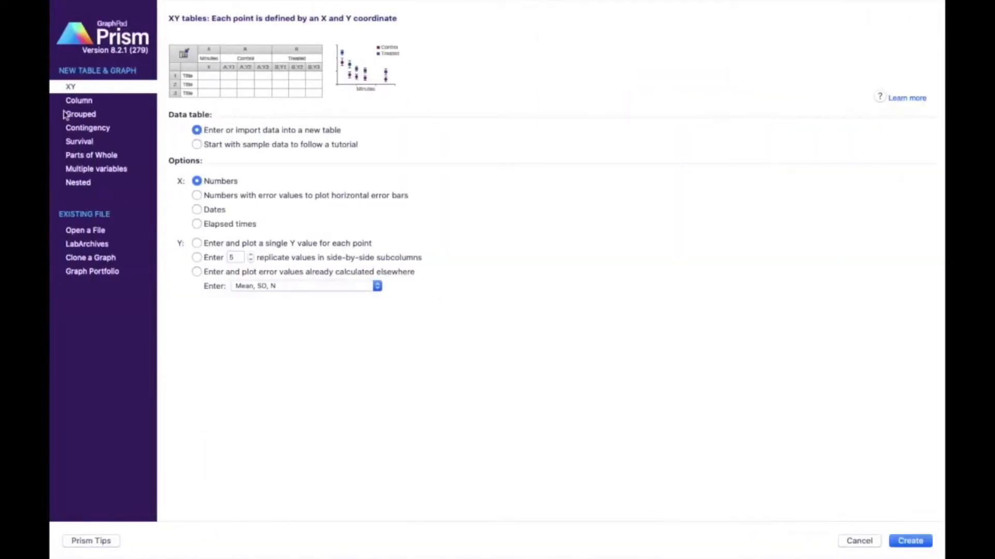
Create a Column data table for stacked replicate values and paste the copied values into Group A starting at row 1
{"action": "left_click", "coordinate": [67, 103]}
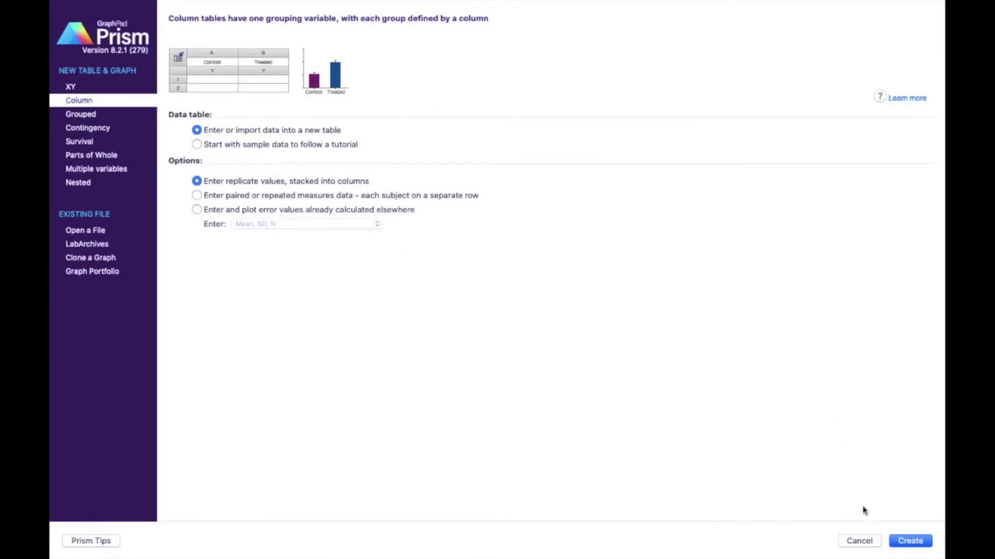
{"action": "left_click", "coordinate": [913, 541]}
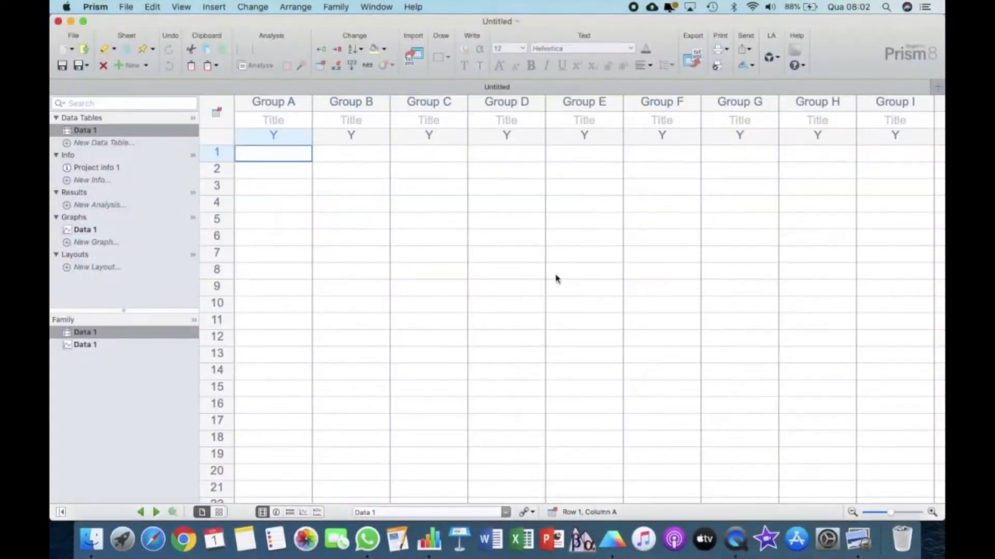
{"action": "left_click", "coordinate": [289, 153]}
{"action": "key", "text": "super+v"}
{"action": "left_click", "coordinate": [82, 21]}
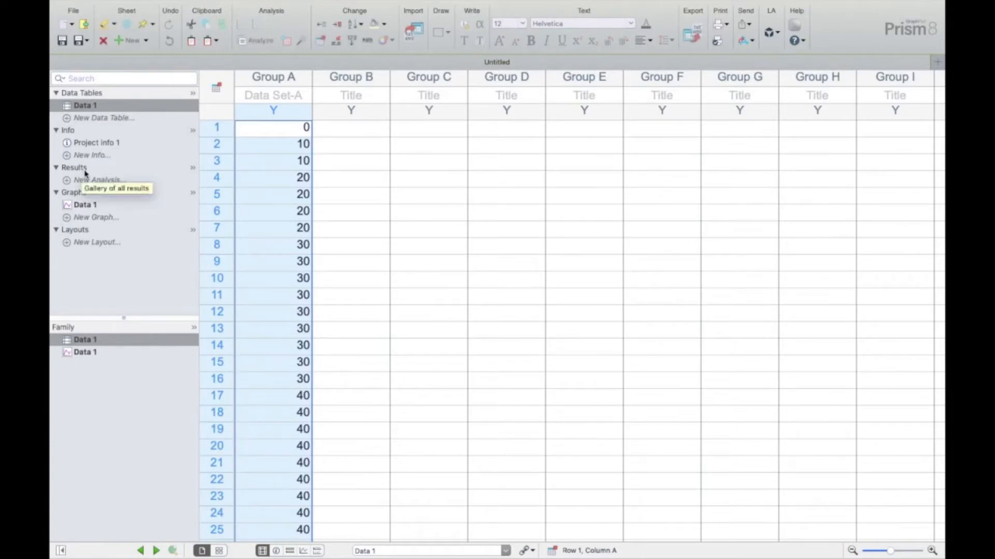
Run a Frequency distribution analysis on data set A, tabulating number of values with no bins and creating a bar graph
{"action": "left_click", "coordinate": [254, 41]}
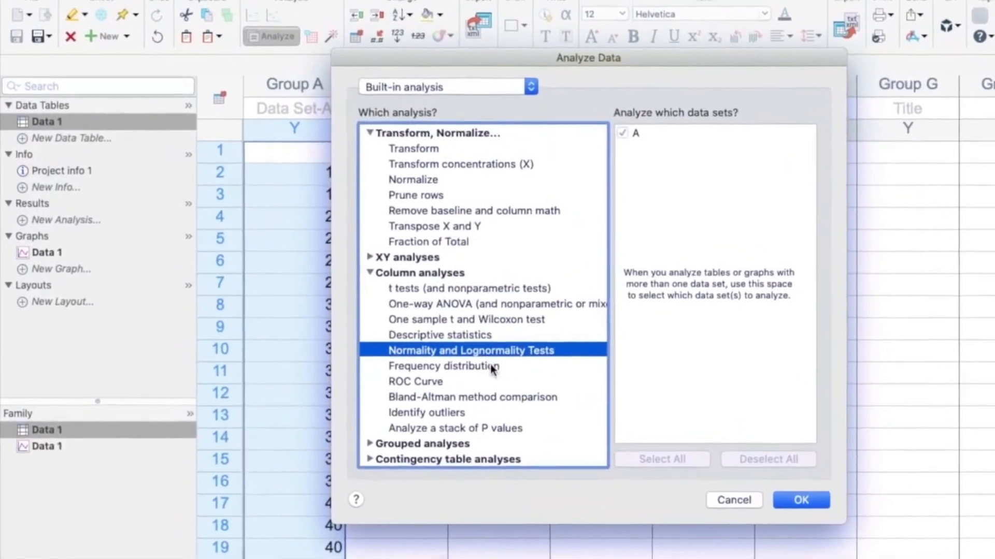
{"action": "left_click", "coordinate": [491, 368]}
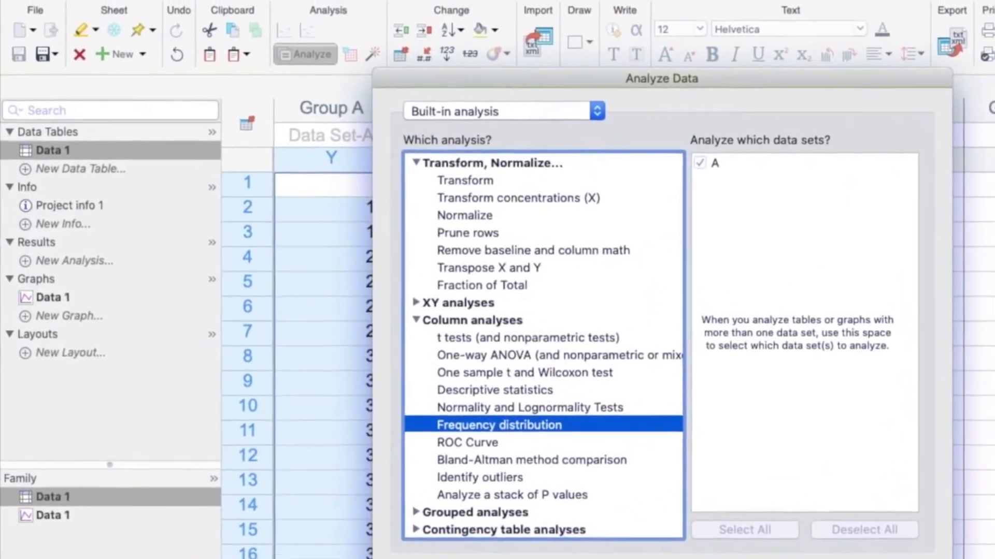
{"action": "left_click", "coordinate": [801, 500]}
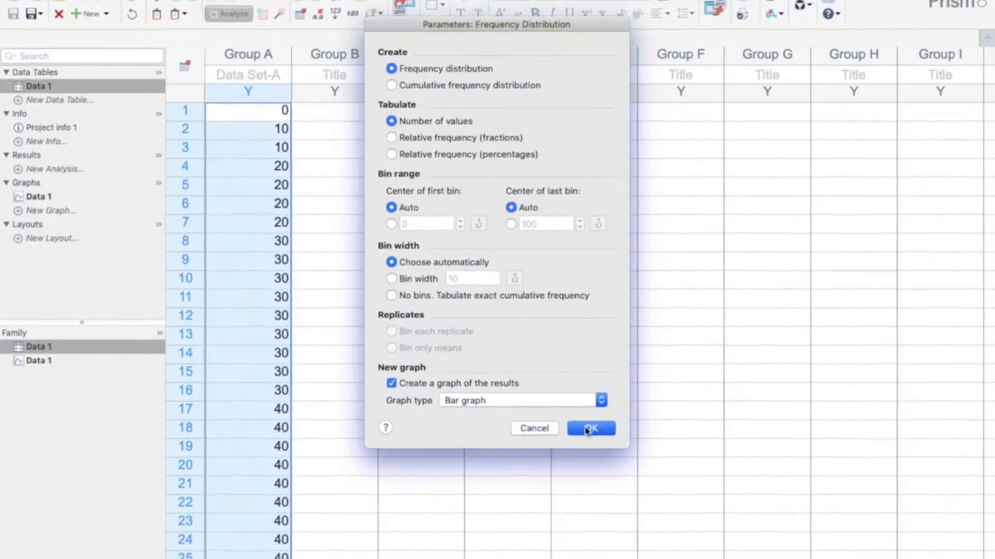
{"action": "left_click", "coordinate": [395, 303]}
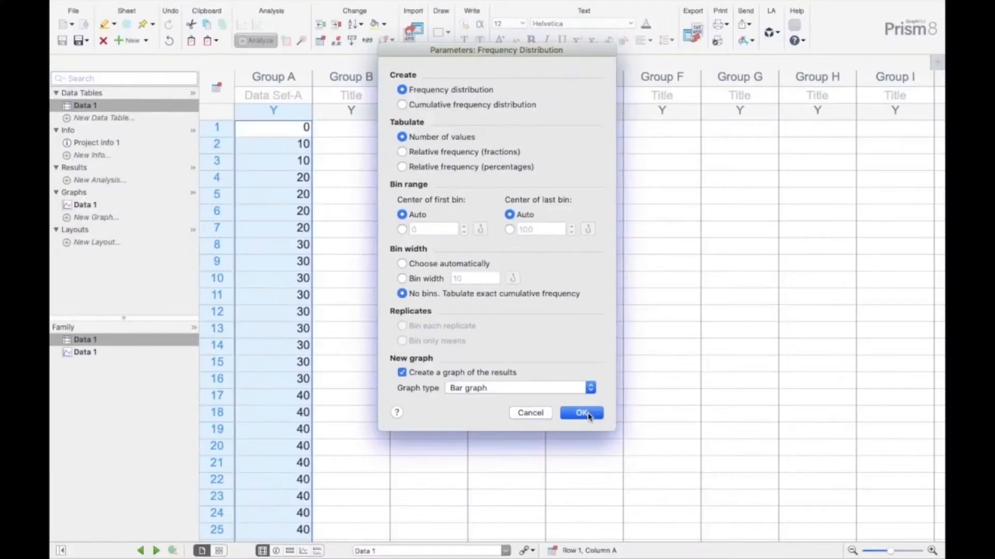
{"action": "left_click", "coordinate": [582, 413]}
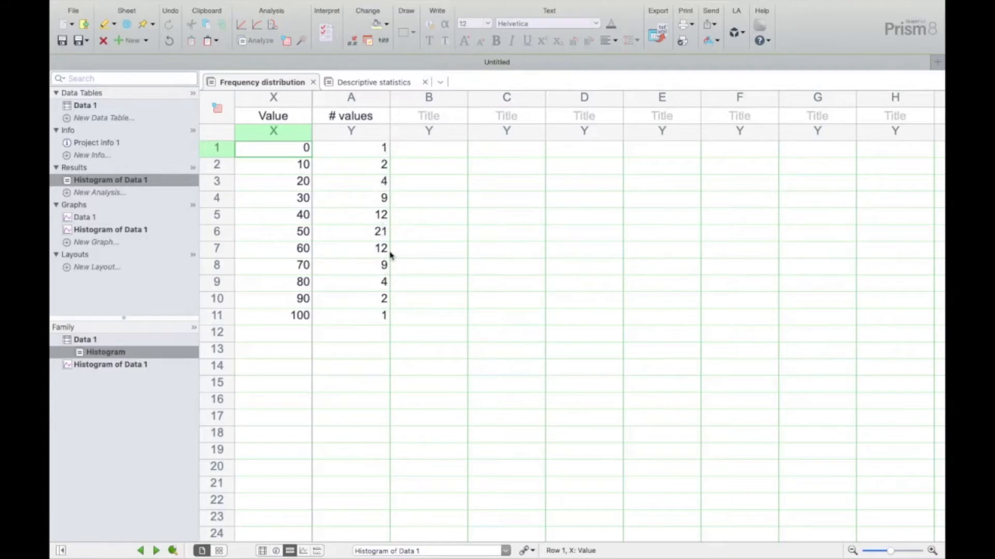
Examine the frequency of value 50 in the distribution table and the median and mean in its descriptive statistics
{"action": "left_click", "coordinate": [220, 235]}
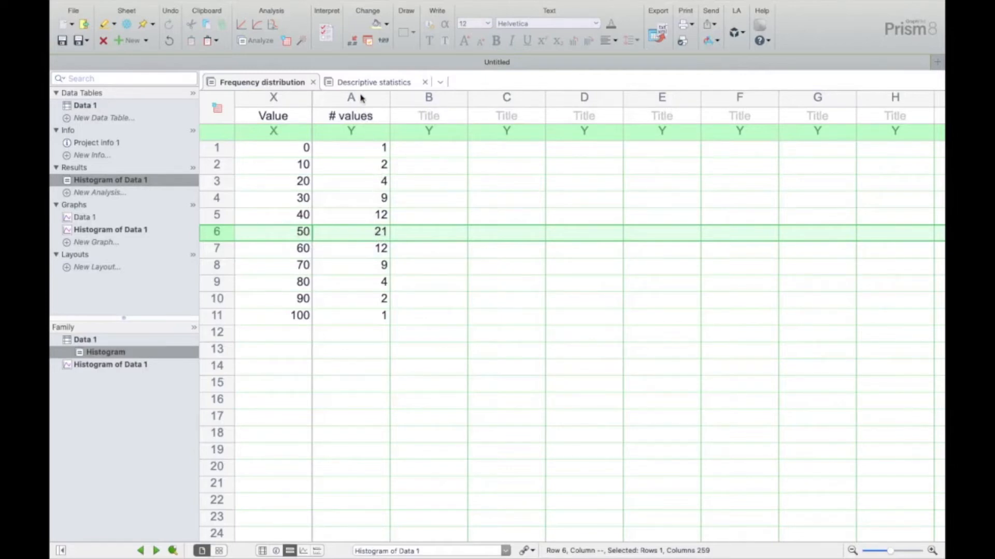
{"action": "left_click", "coordinate": [361, 83]}
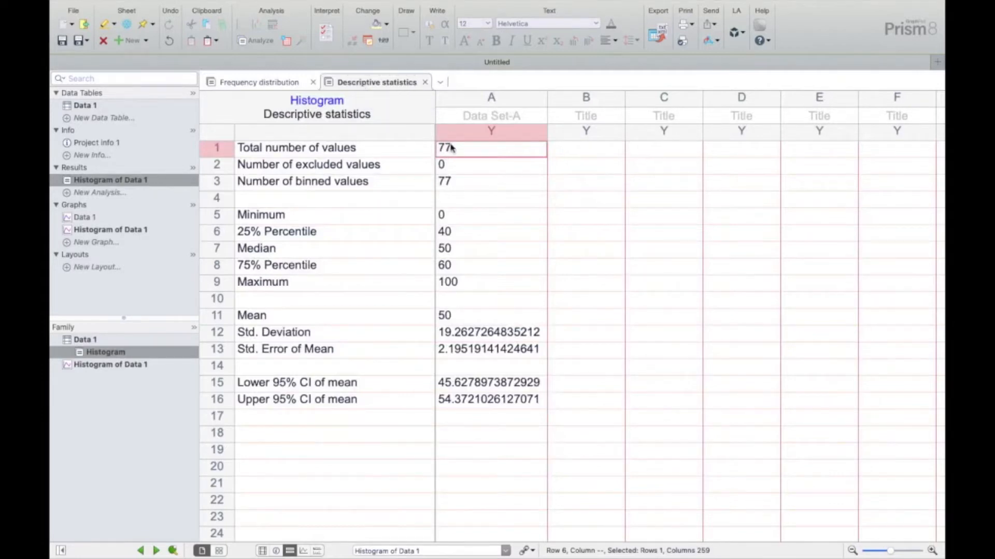
{"action": "left_click", "coordinate": [225, 249]}
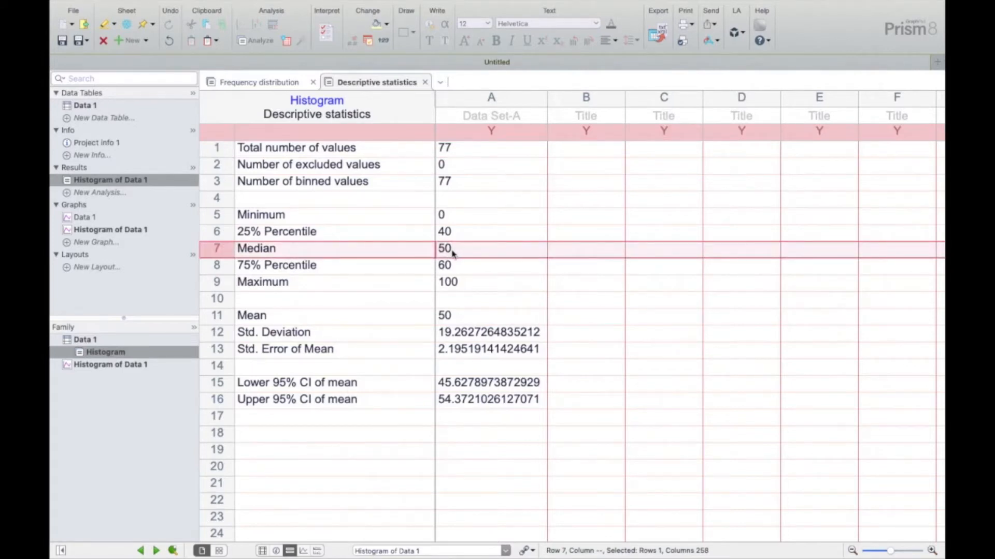
{"action": "left_click", "coordinate": [224, 316]}
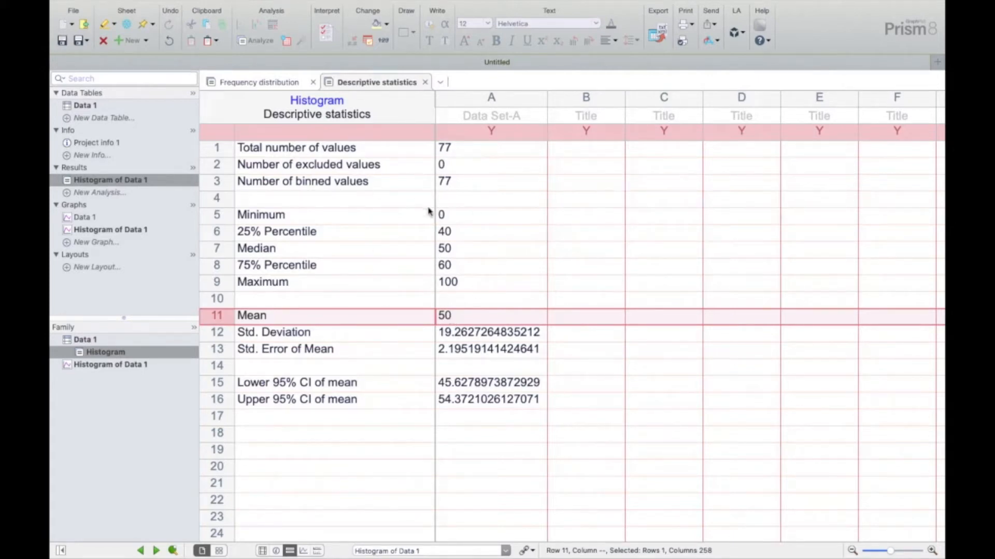
{"action": "left_click", "coordinate": [264, 83]}
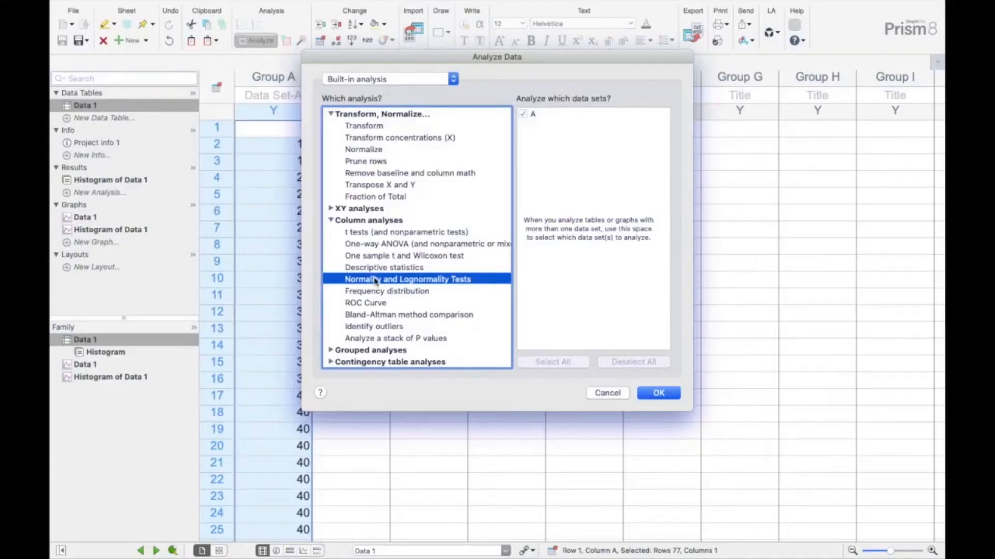
Run a normality test on data set A using only the D'Agostino-Pearson omnibus test, with a QQ plot and alpha 0.05
{"action": "left_click", "coordinate": [658, 393]}
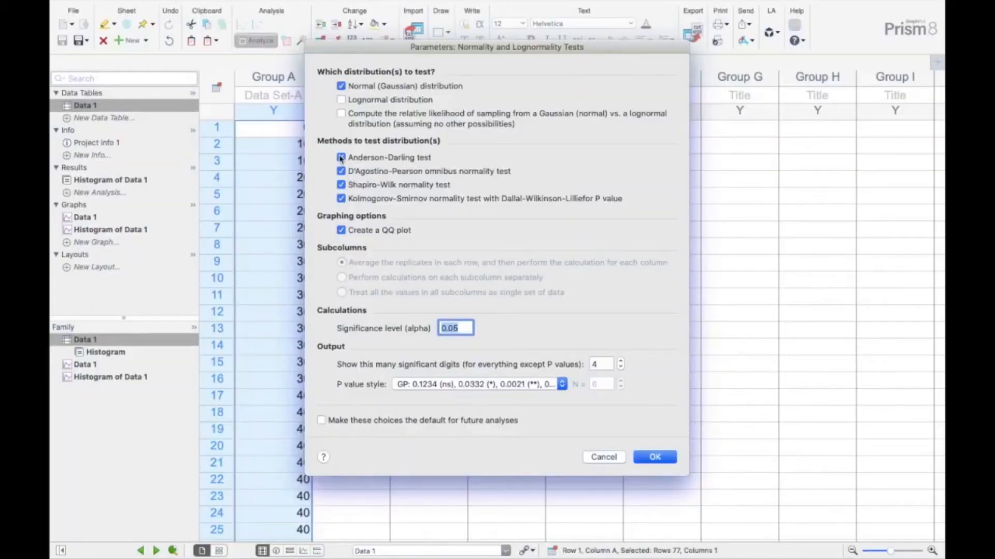
{"action": "left_click", "coordinate": [341, 158]}
{"action": "left_click", "coordinate": [340, 185]}
{"action": "left_click", "coordinate": [340, 198]}
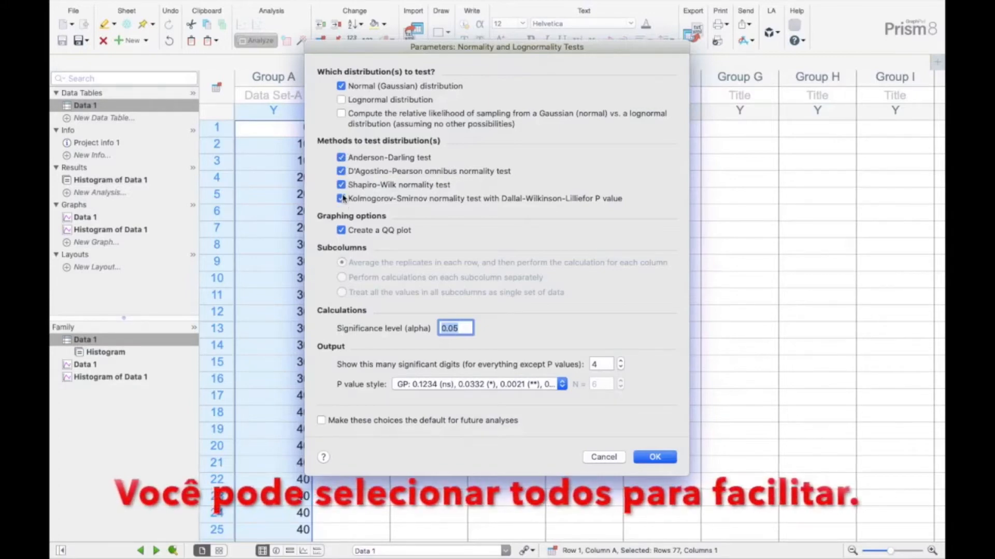
{"action": "left_click", "coordinate": [340, 199]}
{"action": "left_click", "coordinate": [341, 185]}
{"action": "left_click", "coordinate": [340, 158]}
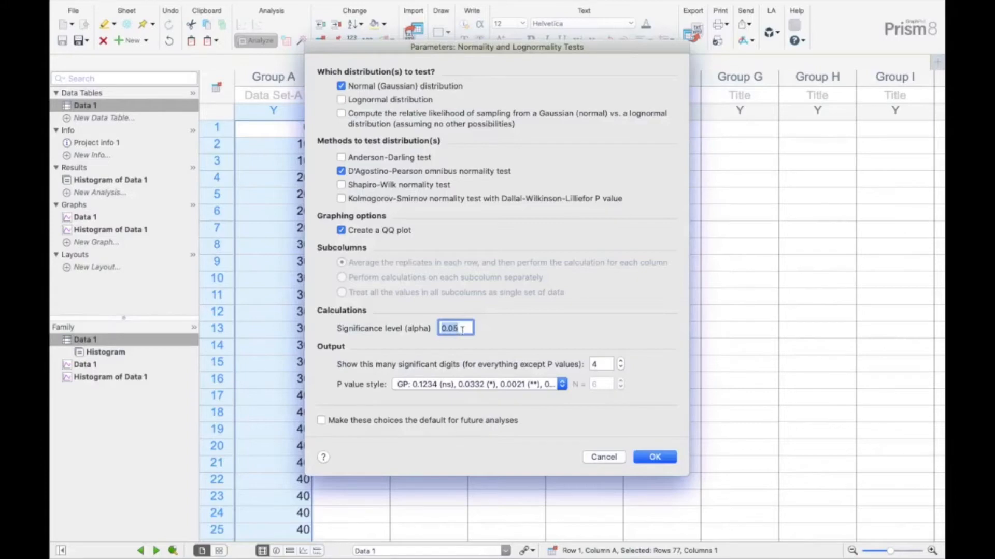
{"action": "left_click", "coordinate": [668, 456]}
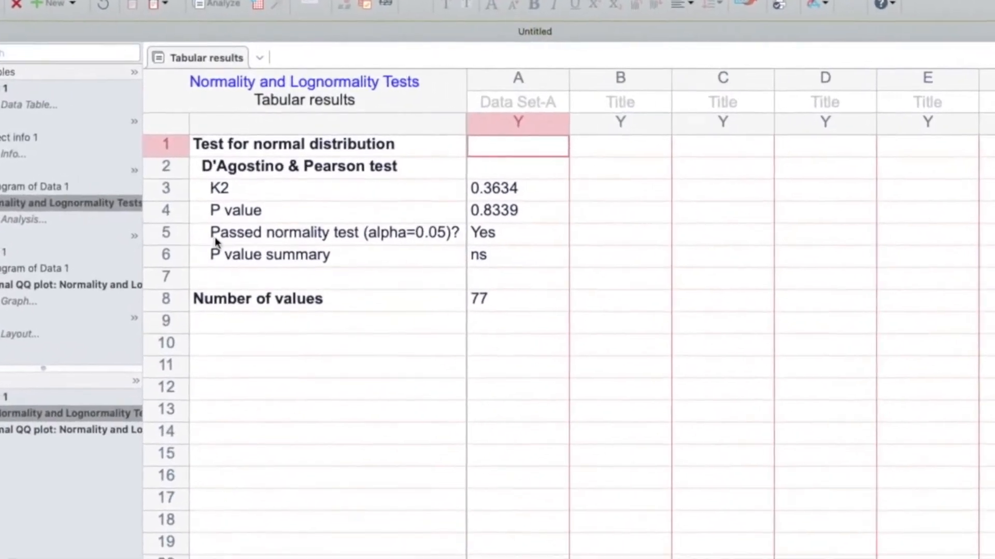
Check the "Passed normality test" row in the results and return to the Data 1 table
{"action": "left_click", "coordinate": [172, 225]}
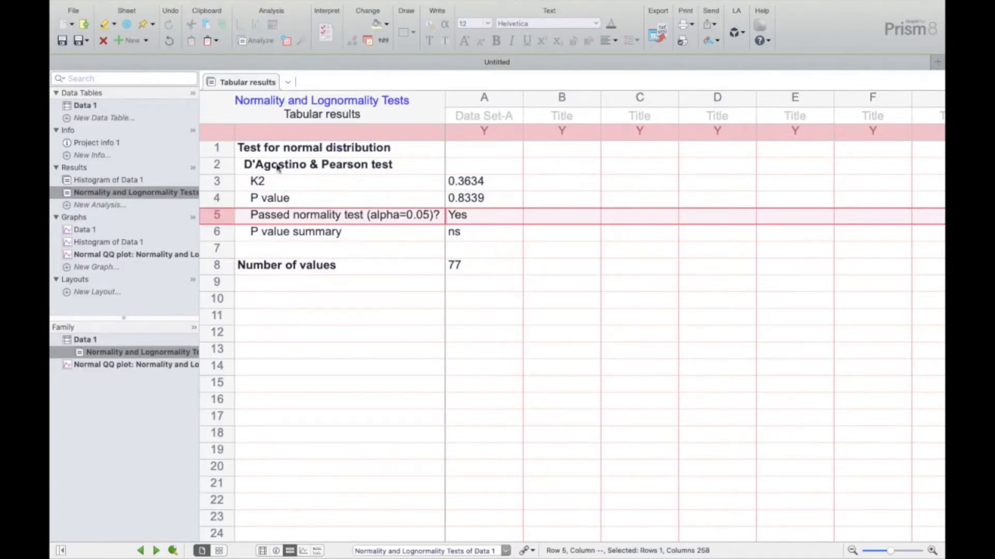
{"action": "left_click", "coordinate": [87, 106]}
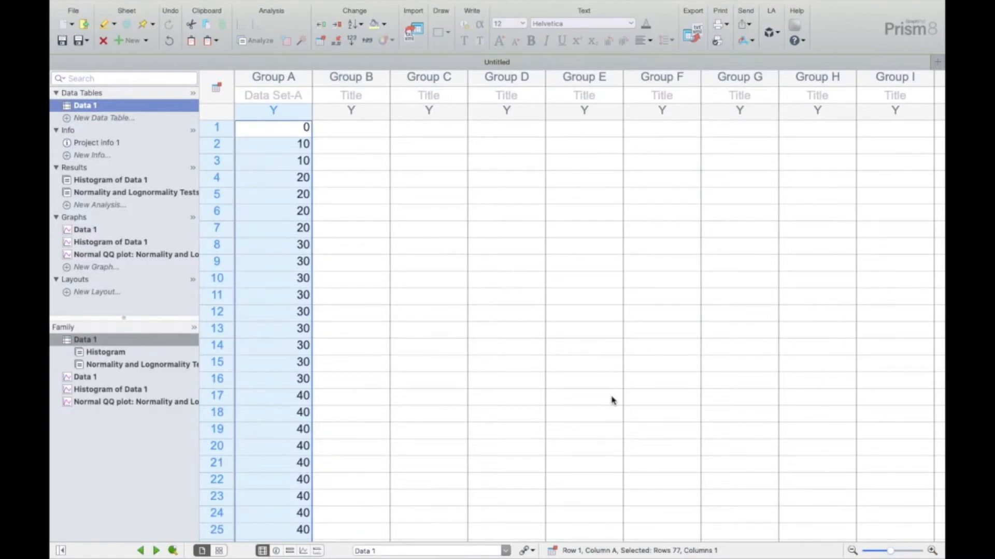
{"action": "left_click", "coordinate": [428, 279]}
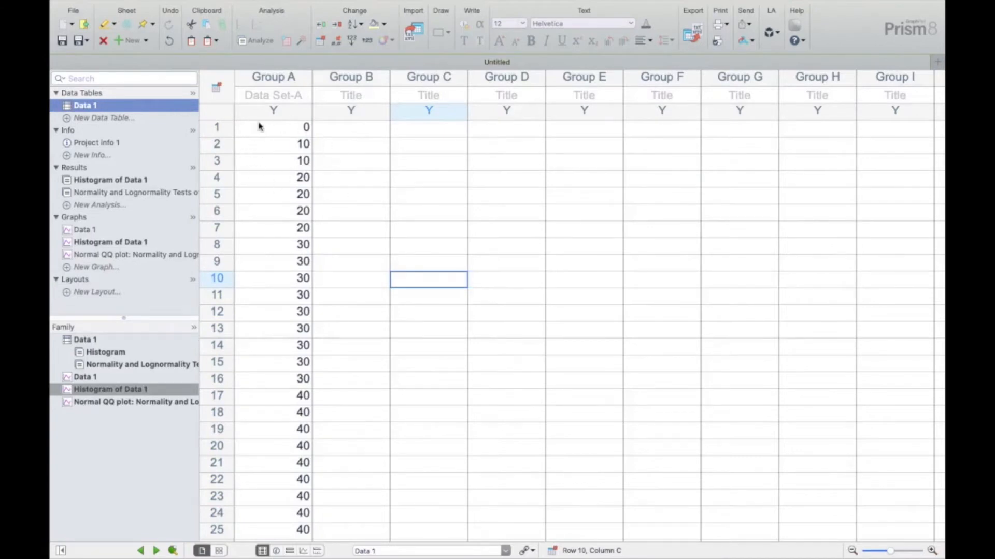
Open the Histogram of Data 1 graph and inspect the shape of its bars around values 40 and 50
{"action": "left_click", "coordinate": [123, 389]}
{"action": "left_click", "coordinate": [129, 389]}
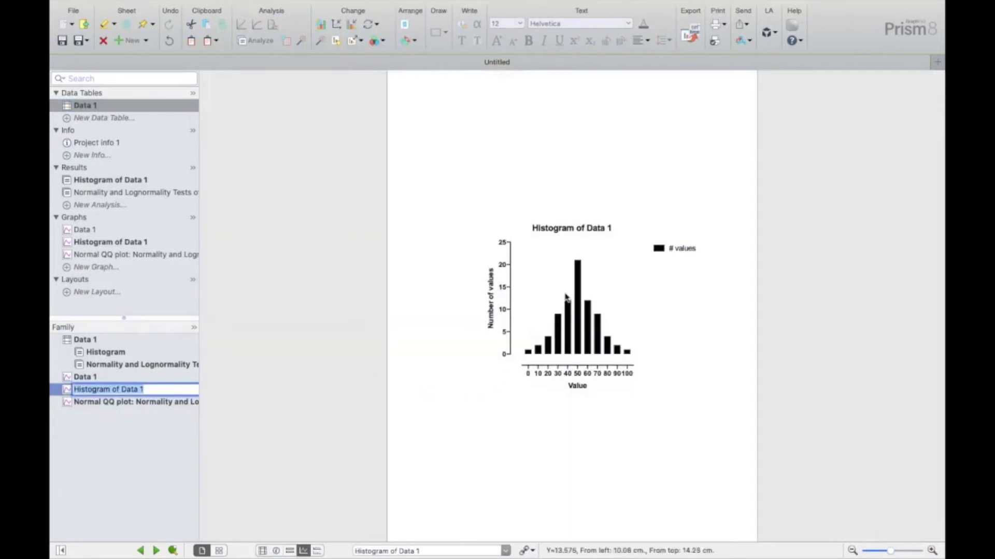
{"action": "scroll", "coordinate": [566, 297], "scroll_direction": "up", "scroll_amount": 10}
{"action": "scroll", "coordinate": [565, 297], "scroll_direction": "down", "scroll_amount": 2}
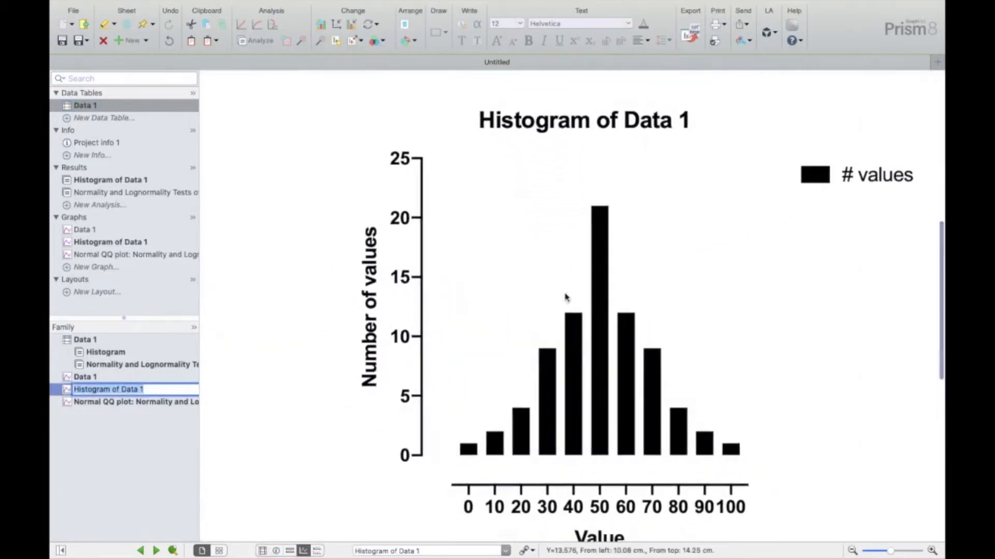
{"action": "mouse_move", "coordinate": [564, 354]}
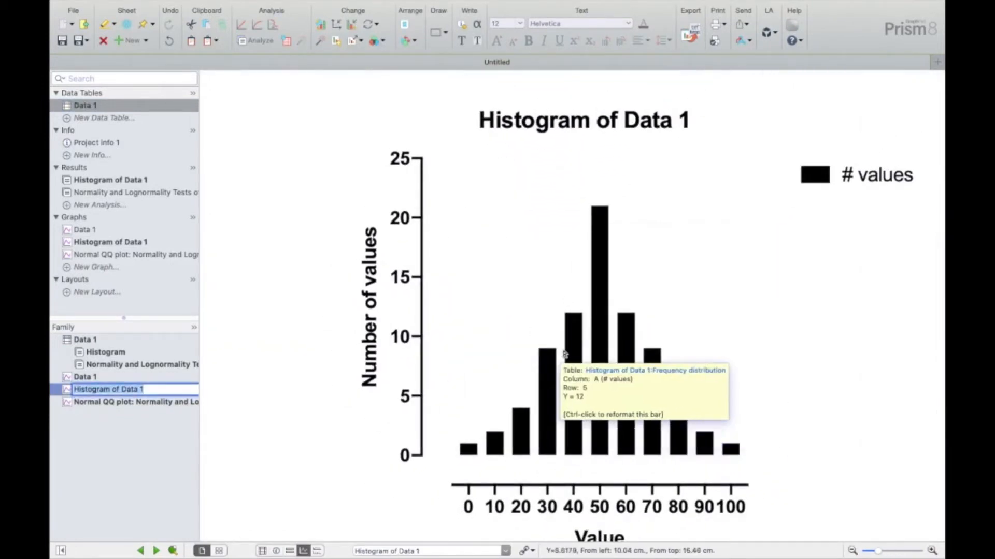
{"action": "mouse_move", "coordinate": [601, 290]}
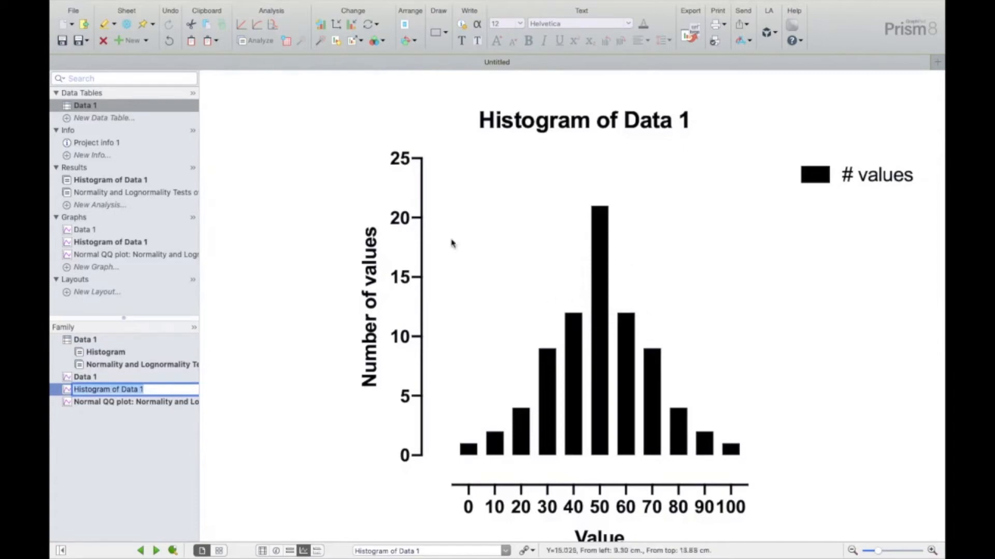
Run Descriptive statistics on Data 1 with mean, SD, SEM plus skewness and kurtosis, showing 4 significant digits
{"action": "left_click", "coordinate": [95, 108]}
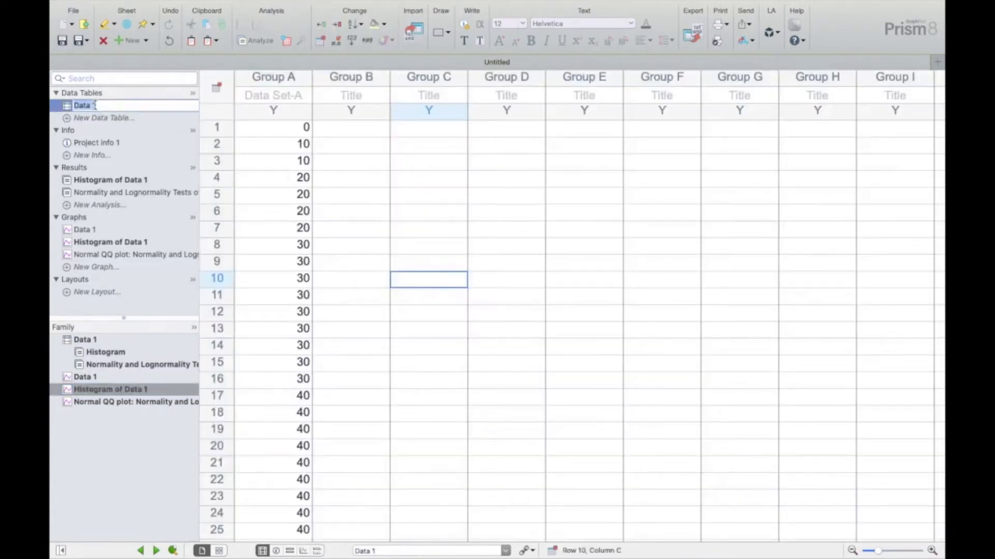
{"action": "left_click", "coordinate": [258, 41]}
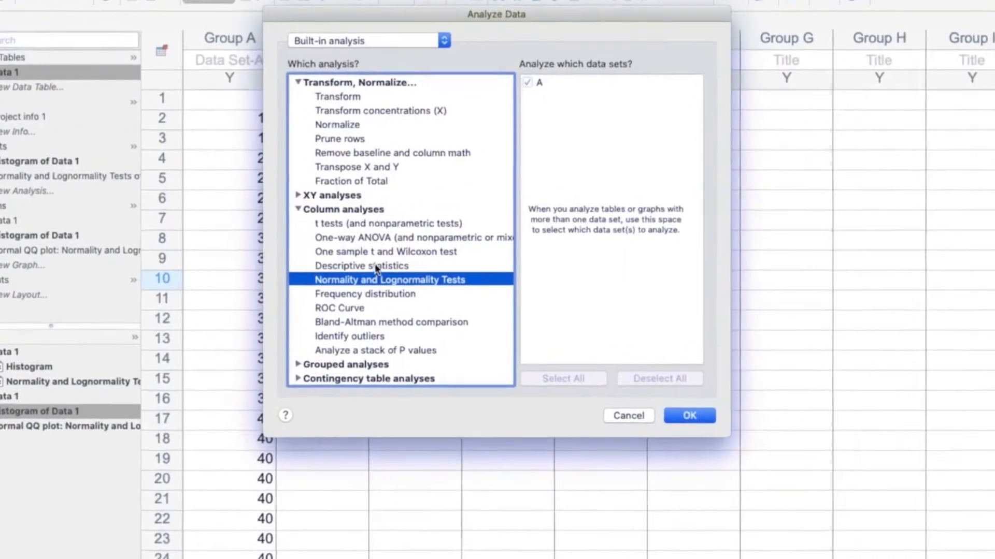
{"action": "left_click", "coordinate": [396, 268]}
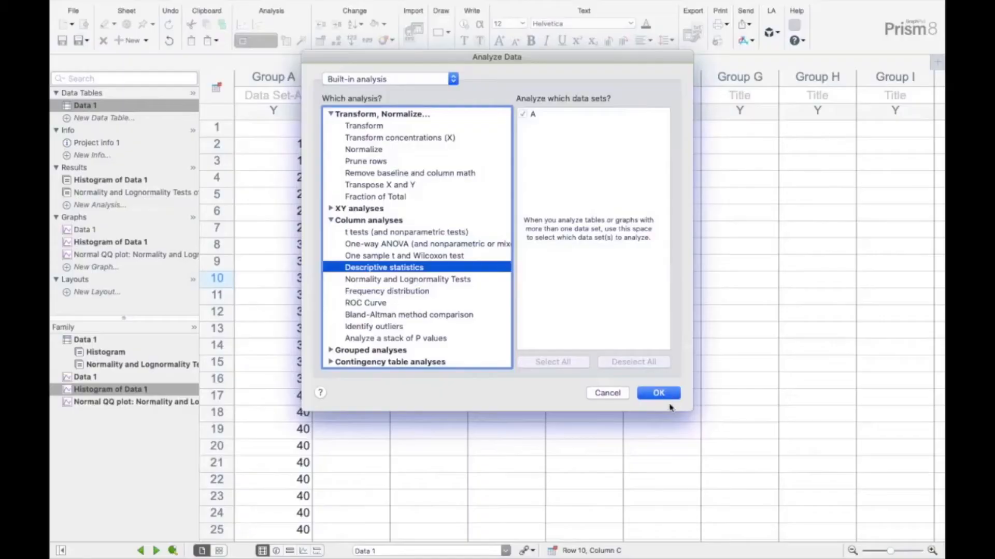
{"action": "left_click", "coordinate": [669, 395]}
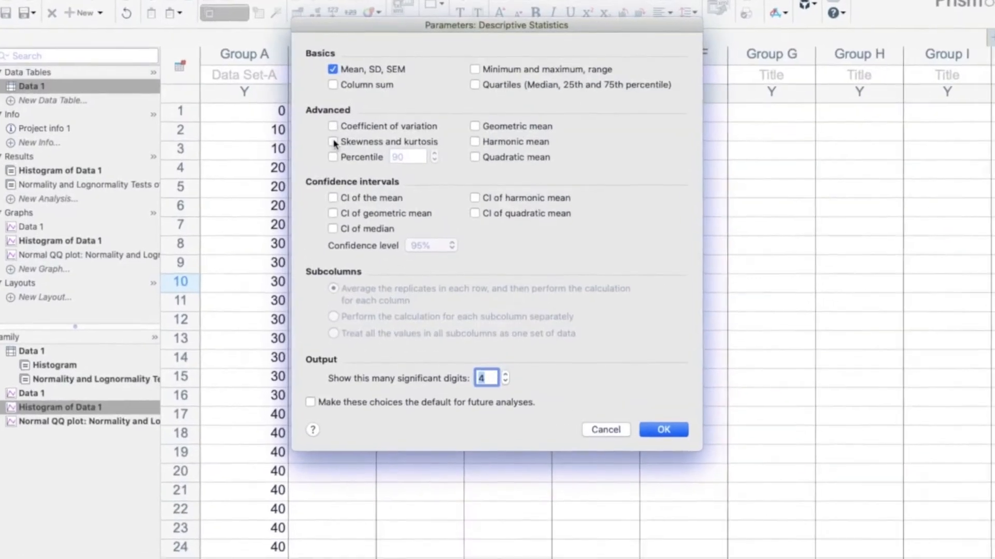
{"action": "left_click", "coordinate": [352, 154]}
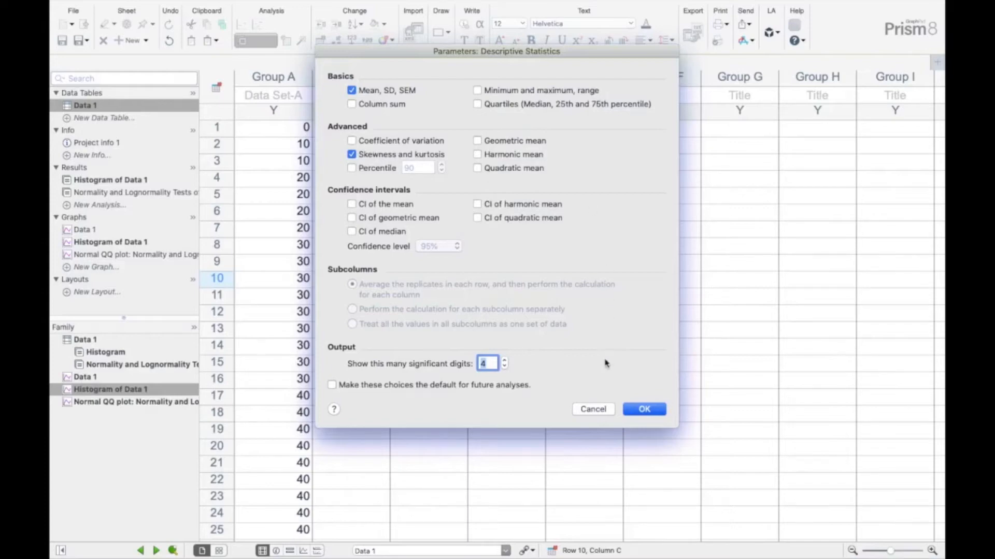
{"action": "left_click", "coordinate": [636, 410]}
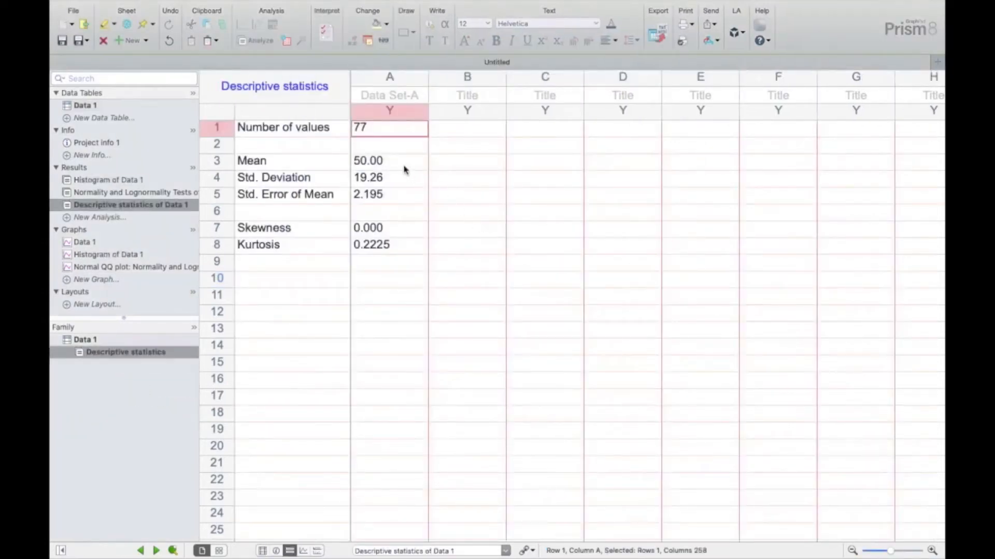
Review the descriptive statistics of Data 1 row by row, from number of values and mean through skewness and kurtosis
{"action": "left_click", "coordinate": [217, 163]}
{"action": "left_click", "coordinate": [231, 129]}
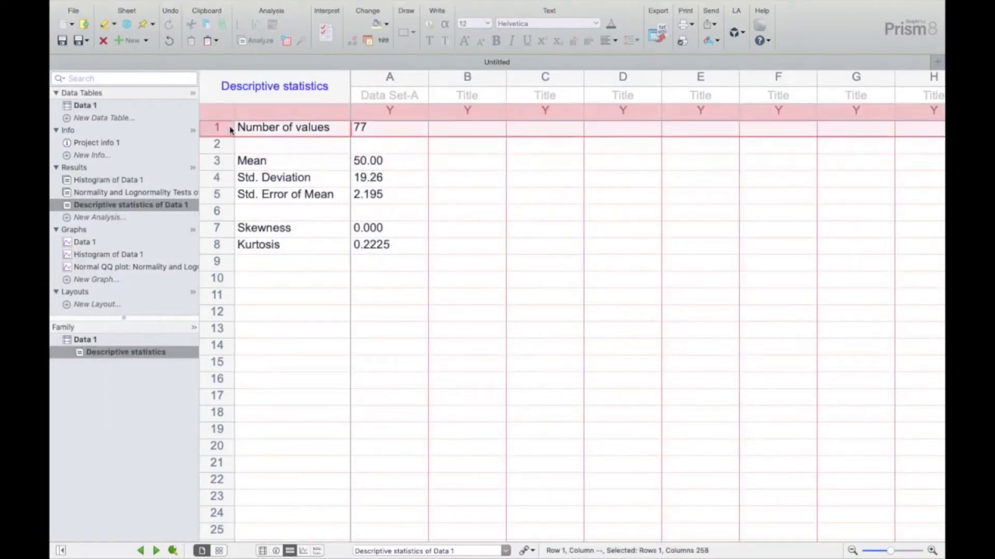
{"action": "left_click", "coordinate": [221, 161]}
{"action": "left_click", "coordinate": [221, 177]}
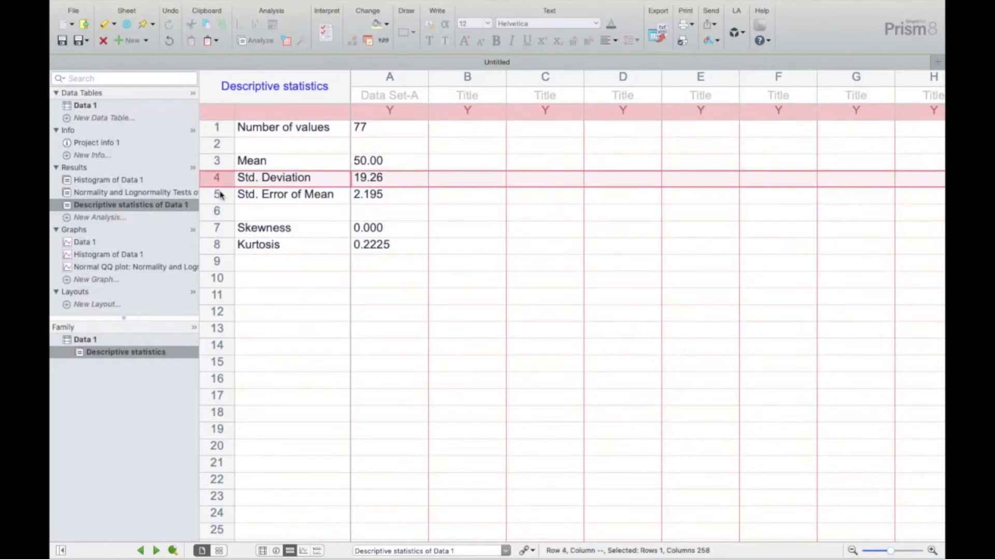
{"action": "left_click", "coordinate": [222, 195]}
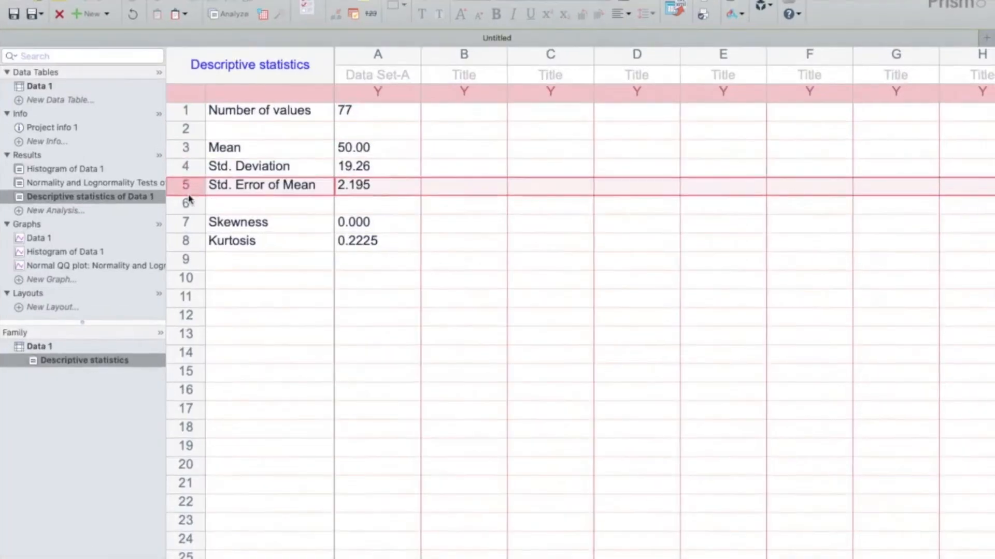
{"action": "left_click", "coordinate": [223, 230]}
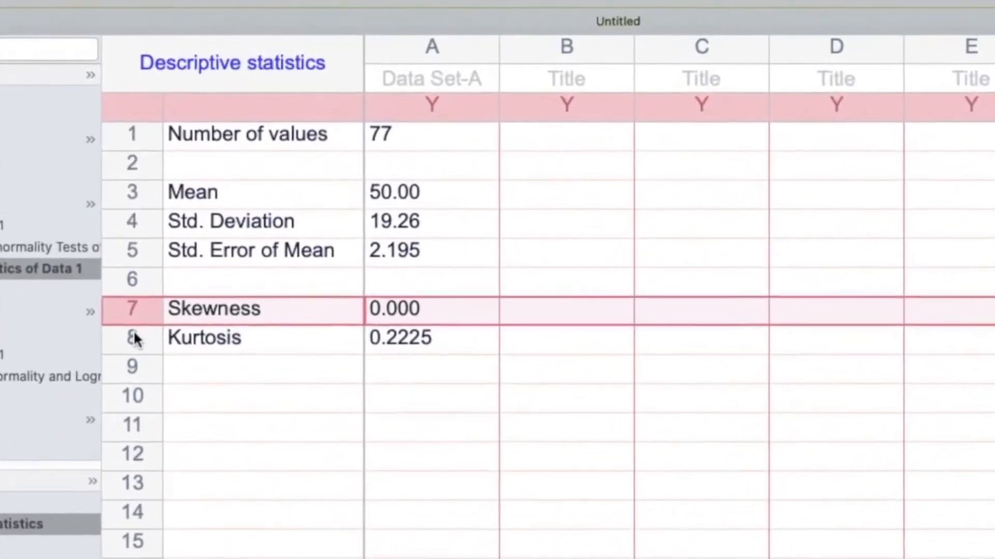
{"action": "left_click", "coordinate": [151, 322]}
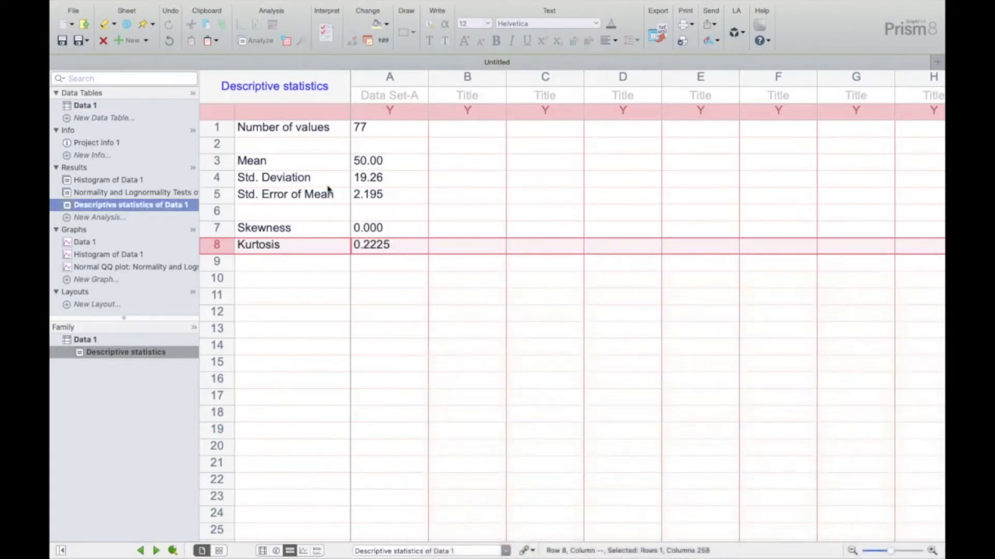
Title the Group A column of the Data 1 table "Normais"
{"action": "left_click", "coordinate": [90, 107]}
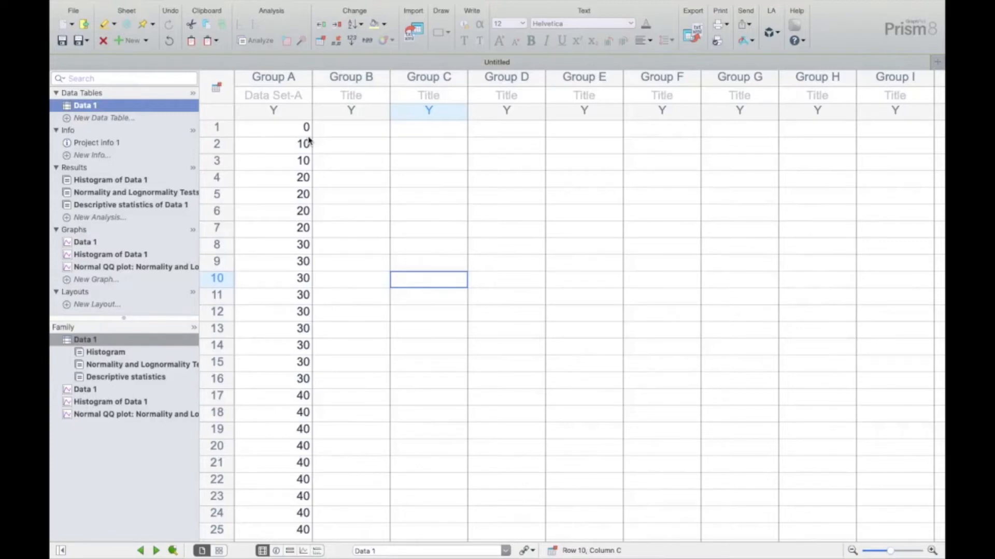
{"action": "left_click", "coordinate": [287, 89]}
{"action": "type", "text": "Normais"}
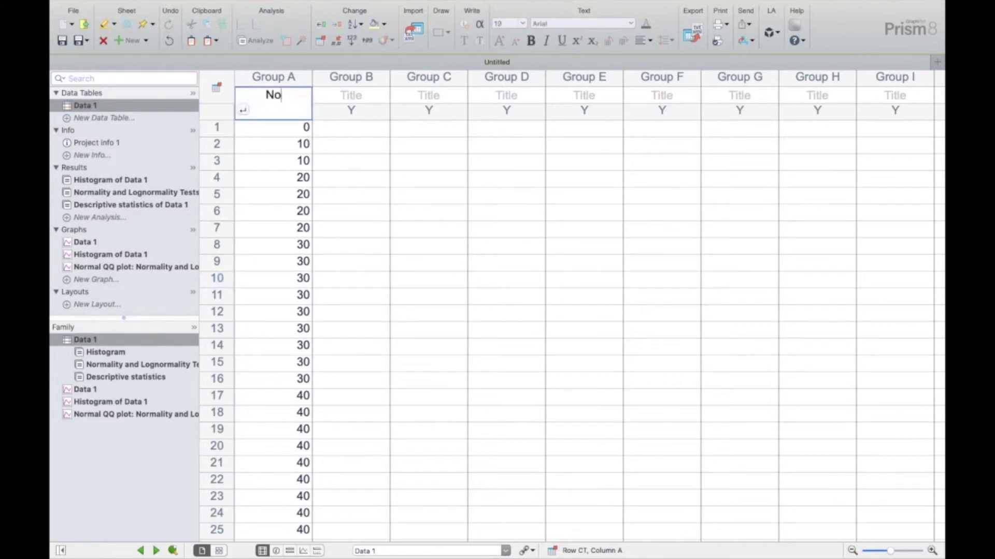
{"action": "left_click", "coordinate": [453, 198]}
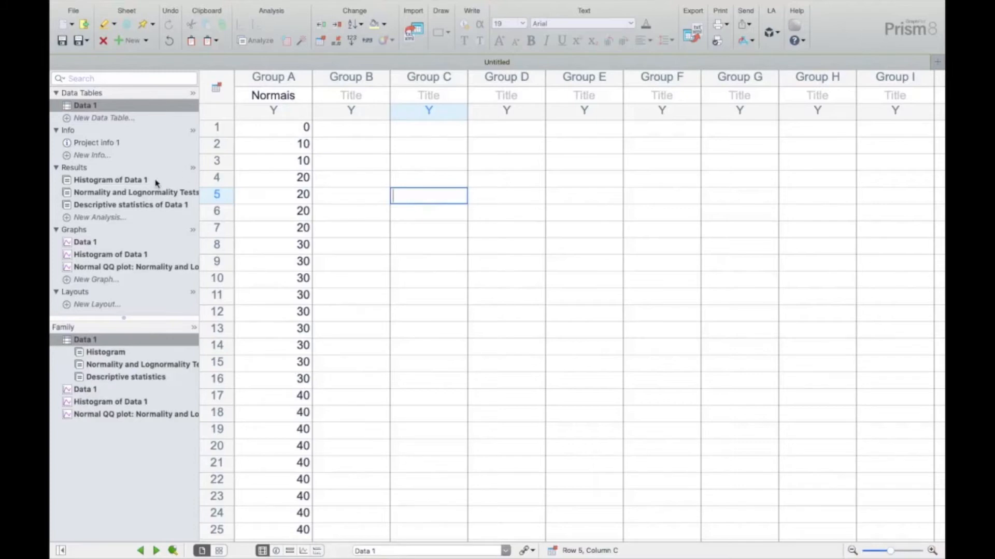
Add the CI of the mean to the Data 1 descriptive statistics, using a custom confidence level of 68.2%
{"action": "left_click", "coordinate": [117, 205]}
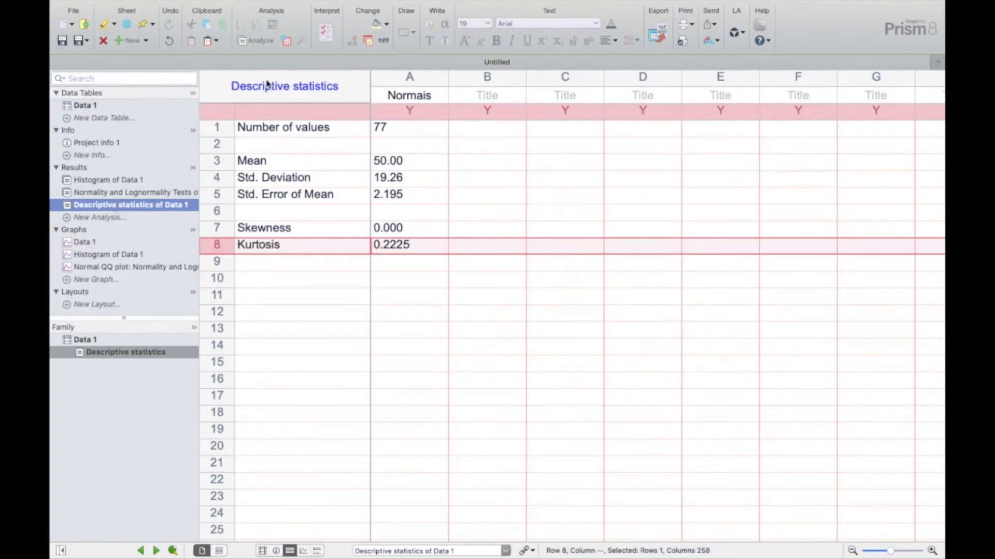
{"action": "left_click", "coordinate": [267, 84]}
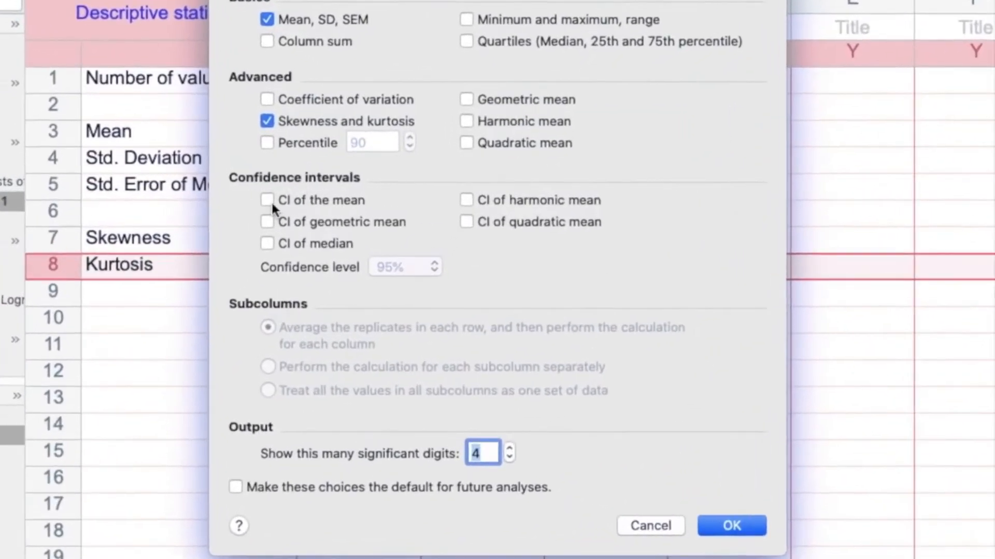
{"action": "left_click", "coordinate": [321, 196]}
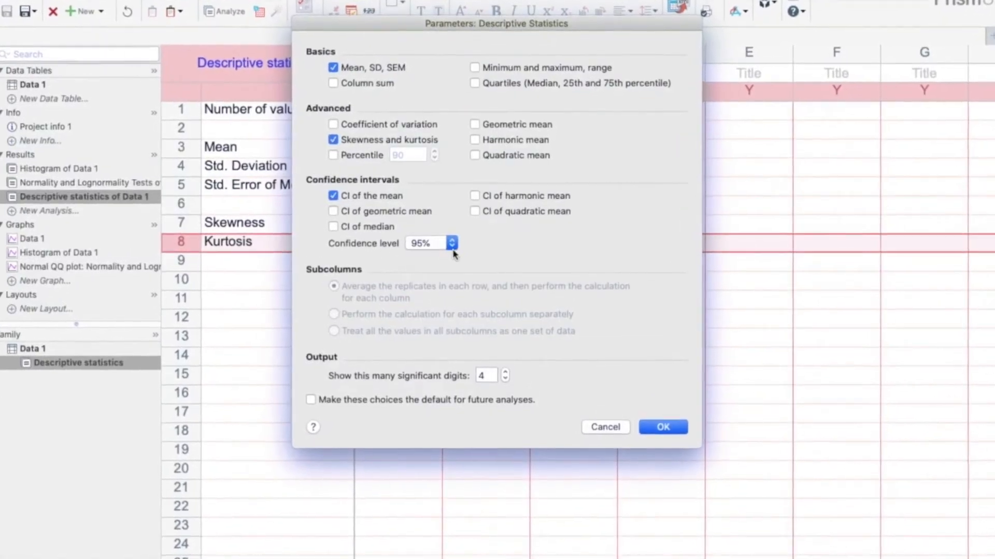
{"action": "left_click", "coordinate": [451, 244]}
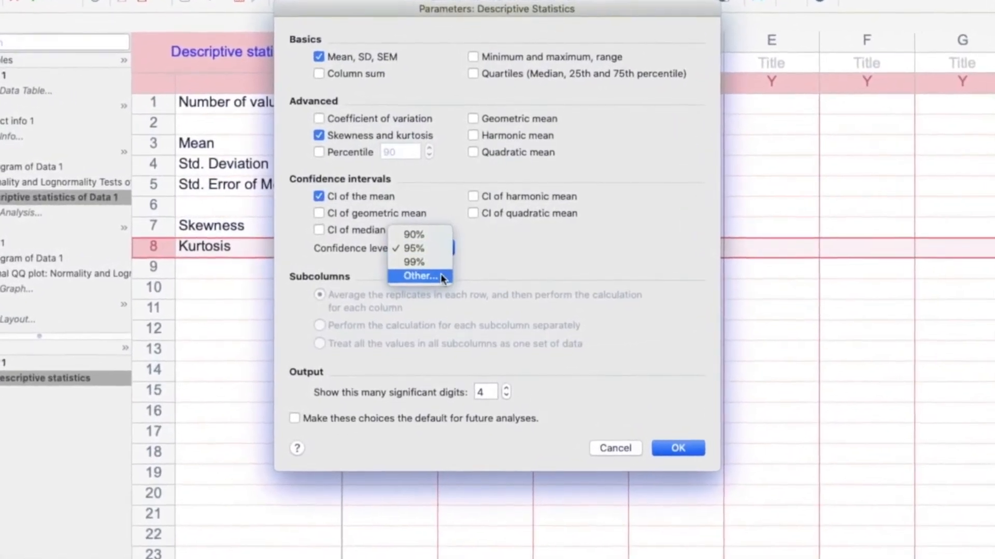
{"action": "left_click", "coordinate": [445, 269]}
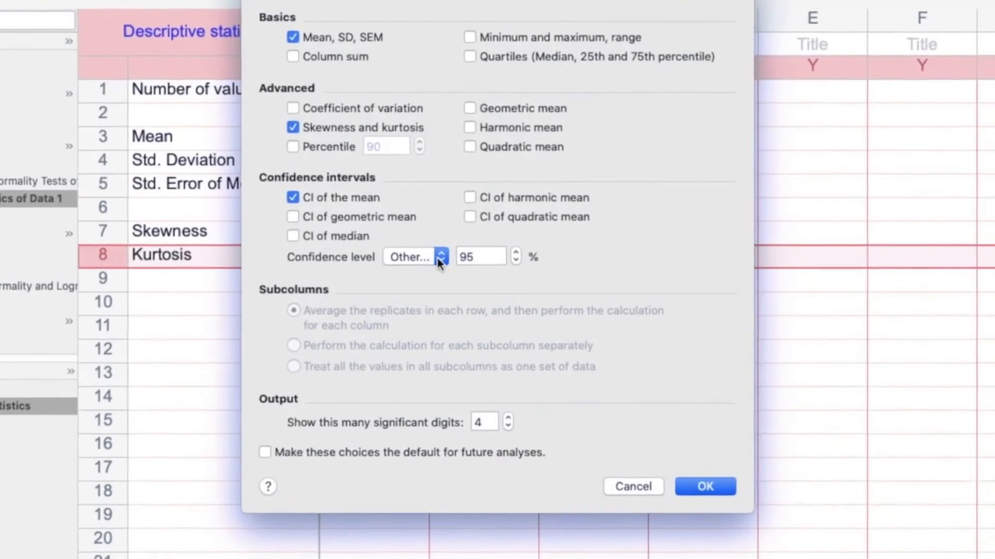
{"action": "left_click", "coordinate": [439, 259]}
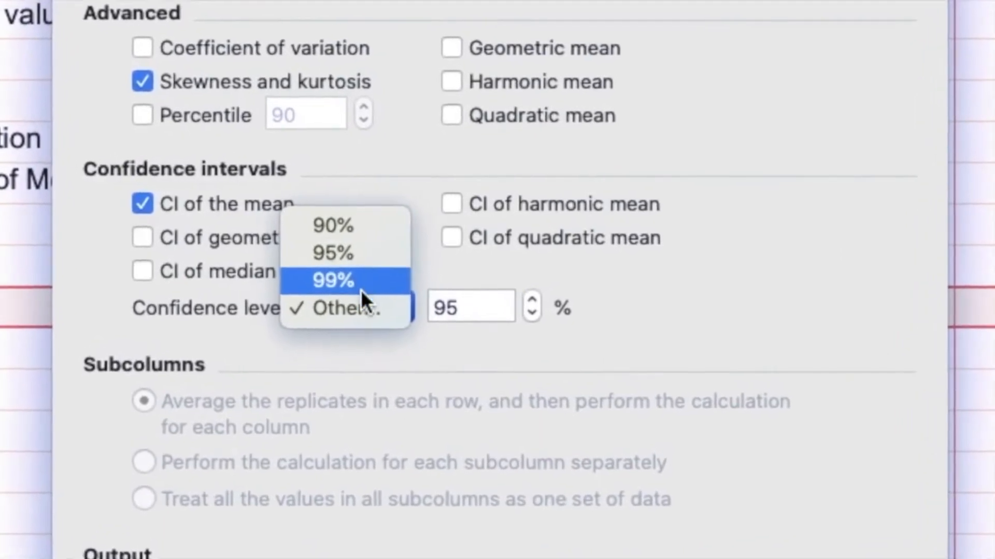
{"action": "left_click", "coordinate": [363, 311]}
{"action": "left_click", "coordinate": [458, 310]}
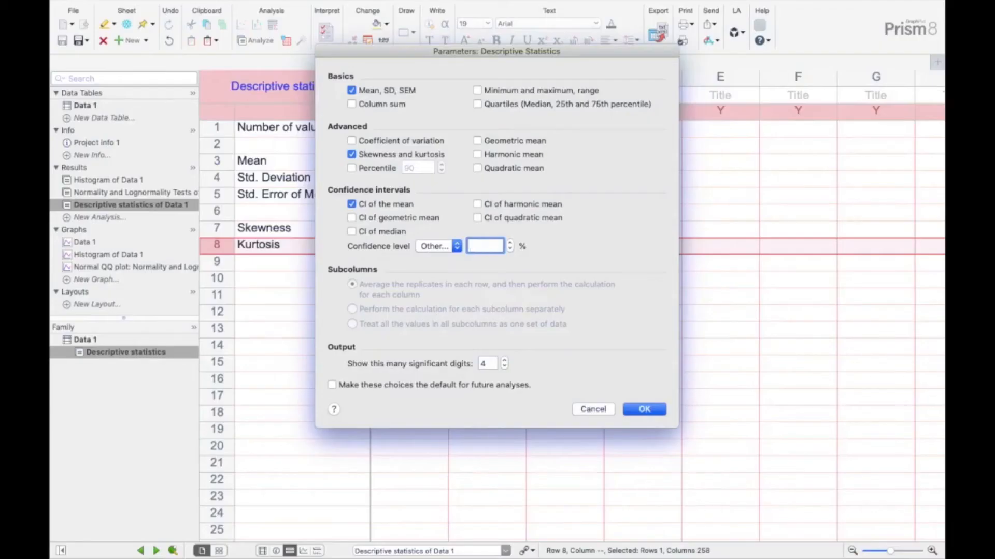
{"action": "type", "text": "68."}
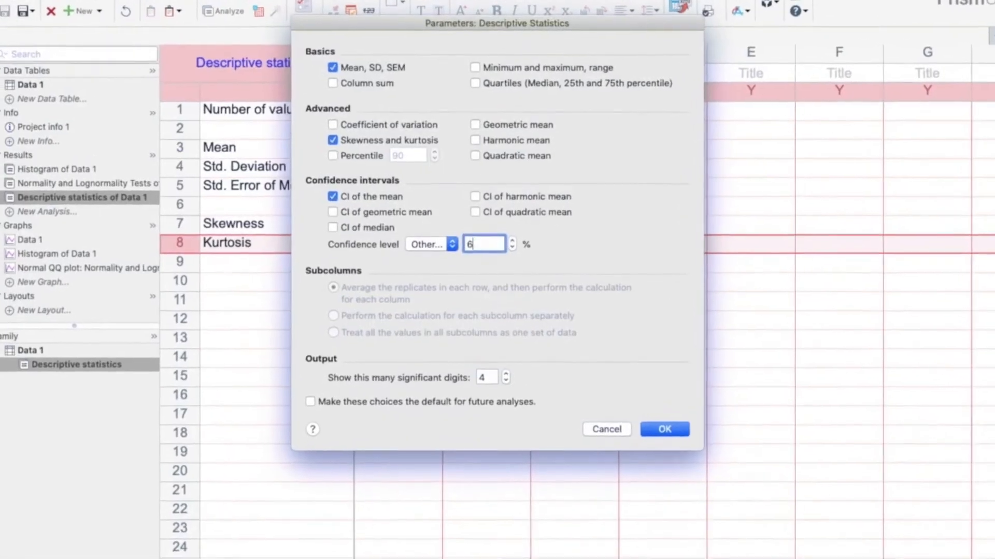
{"action": "type", "text": "2"}
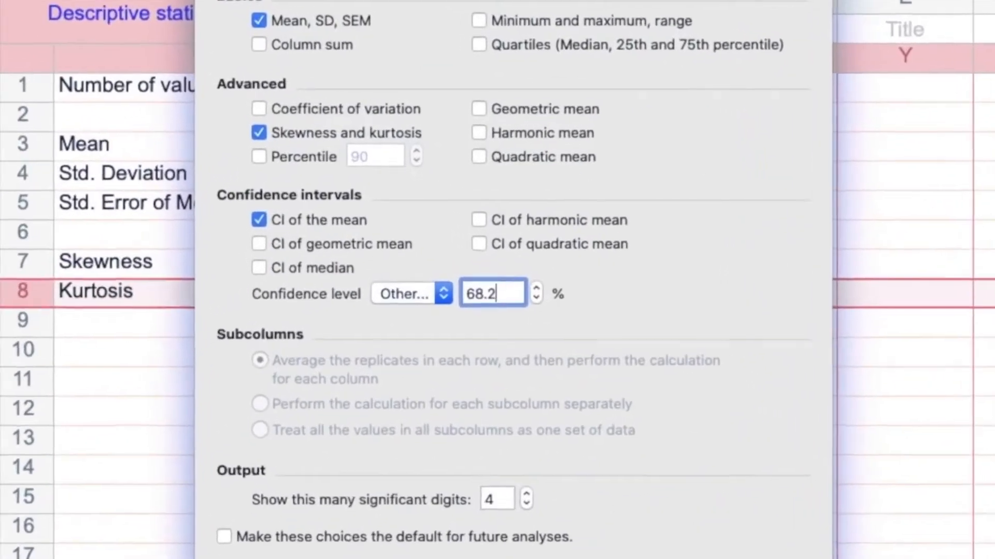
{"action": "key", "text": "Return"}
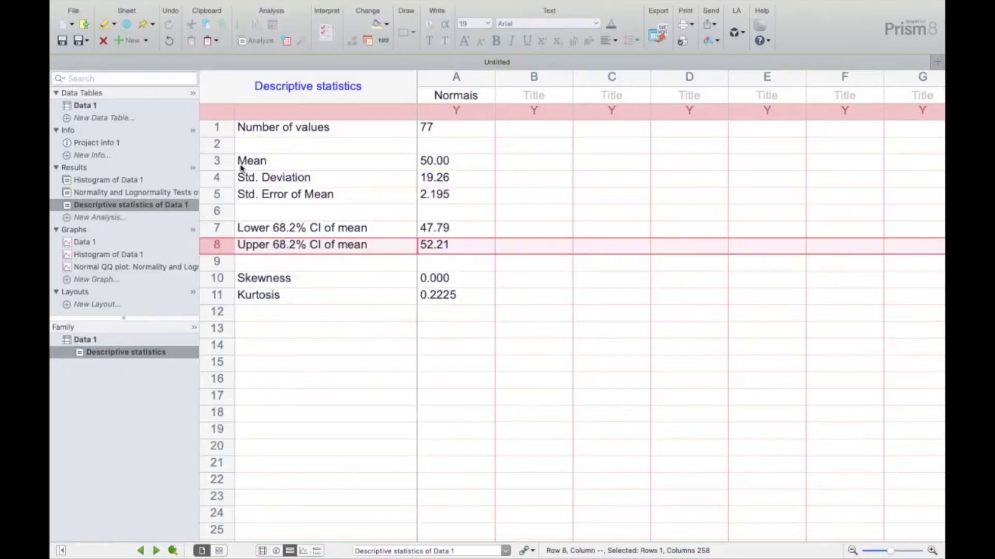
Examine the summary rows, skewness and kurtosis, and the lower and upper 68.2% CI limits of the mean
{"action": "left_click", "coordinate": [217, 131]}
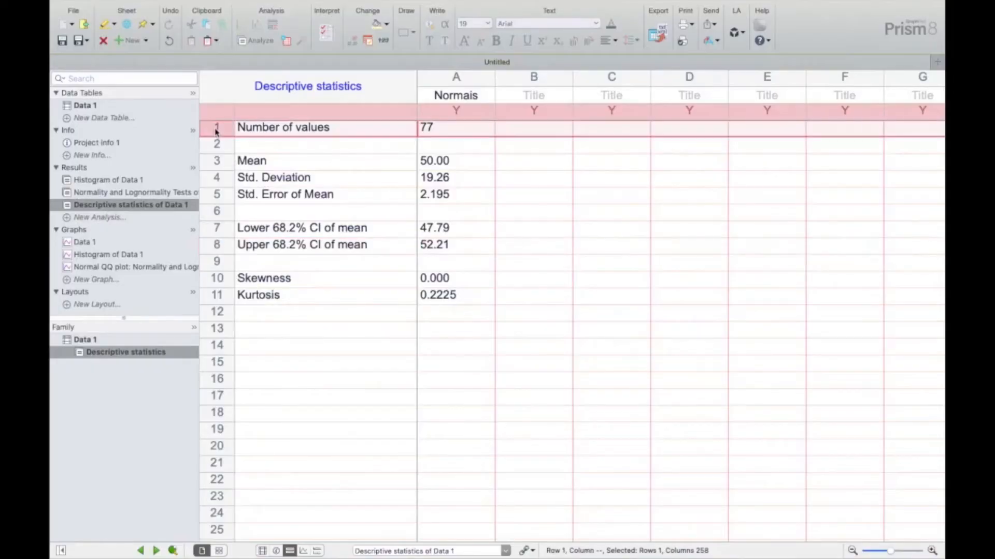
{"action": "left_click", "coordinate": [226, 197], "text": "shift"}
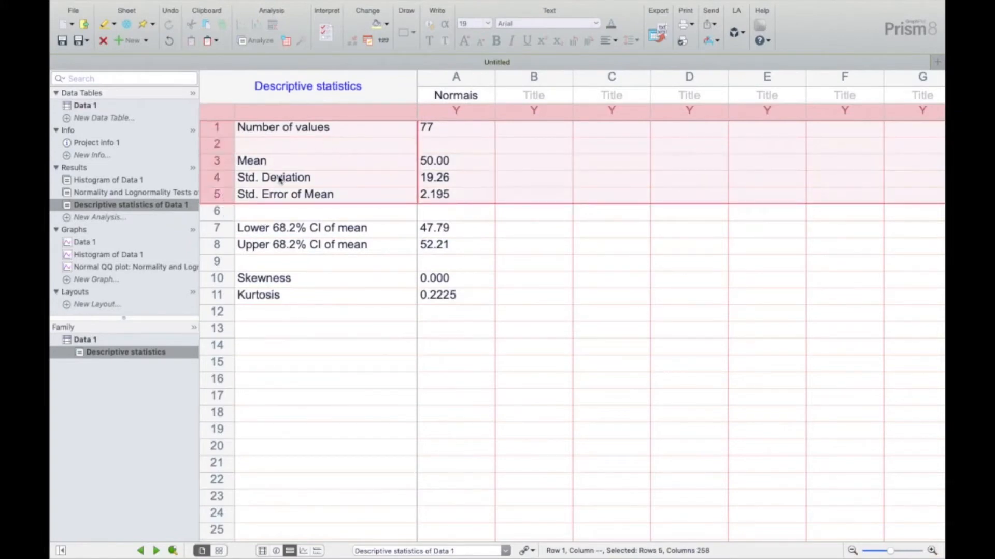
{"action": "left_click_drag", "start_coordinate": [220, 282], "coordinate": [220, 297]}
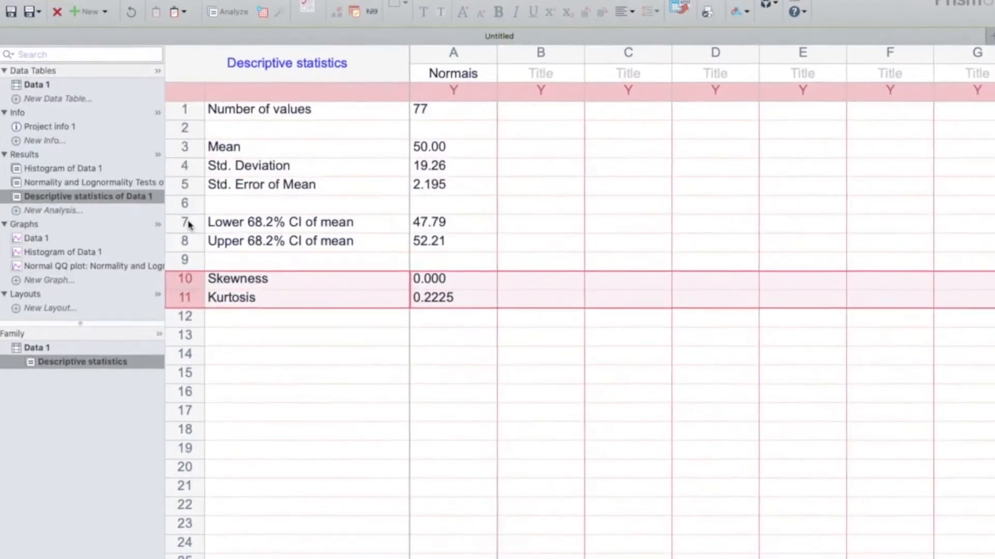
{"action": "left_click", "coordinate": [222, 228]}
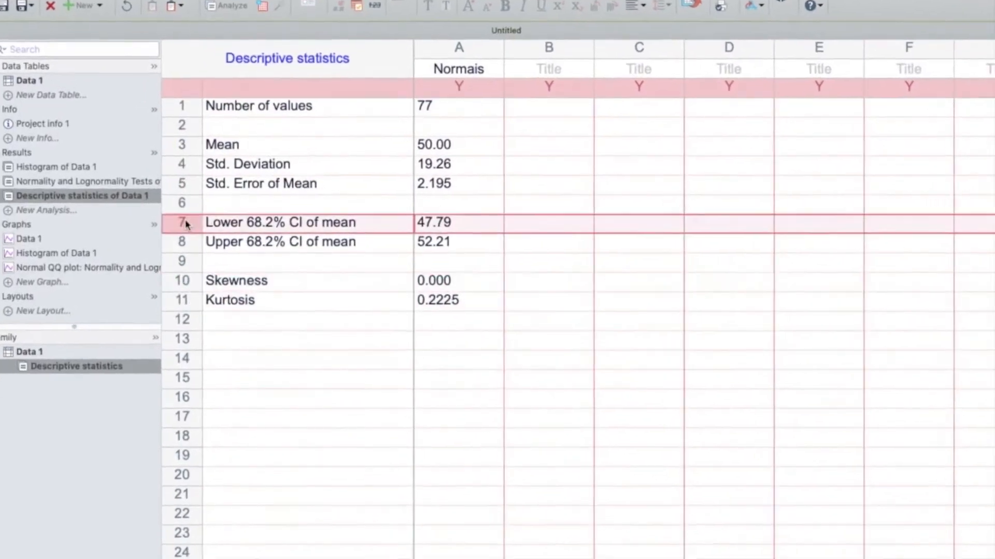
{"action": "left_click_drag", "start_coordinate": [183, 238], "coordinate": [182, 240]}
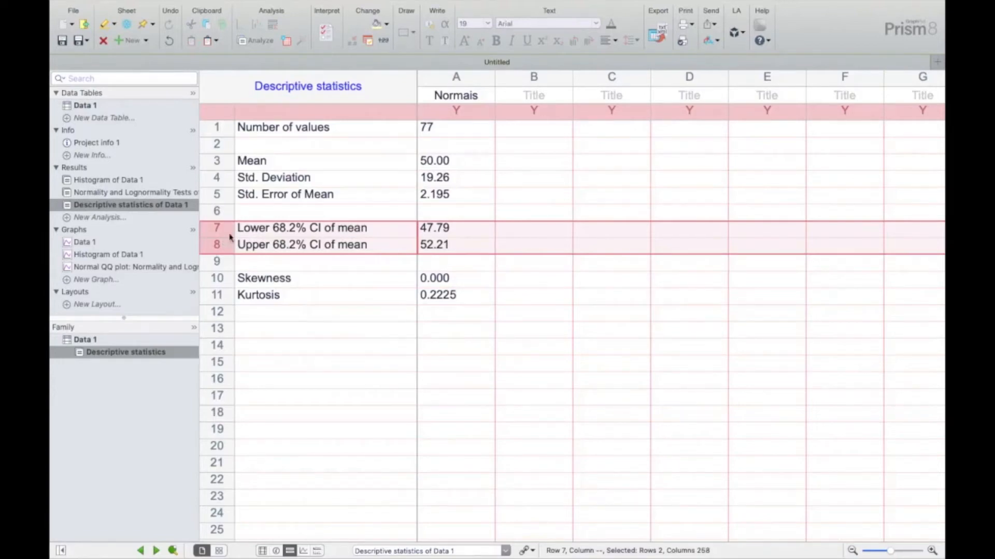
Set the confidence level for the CI of the mean to 95% in the descriptive statistics parameters
{"action": "left_click", "coordinate": [332, 78]}
{"action": "left_click", "coordinate": [456, 246]}
{"action": "left_click", "coordinate": [441, 221]}
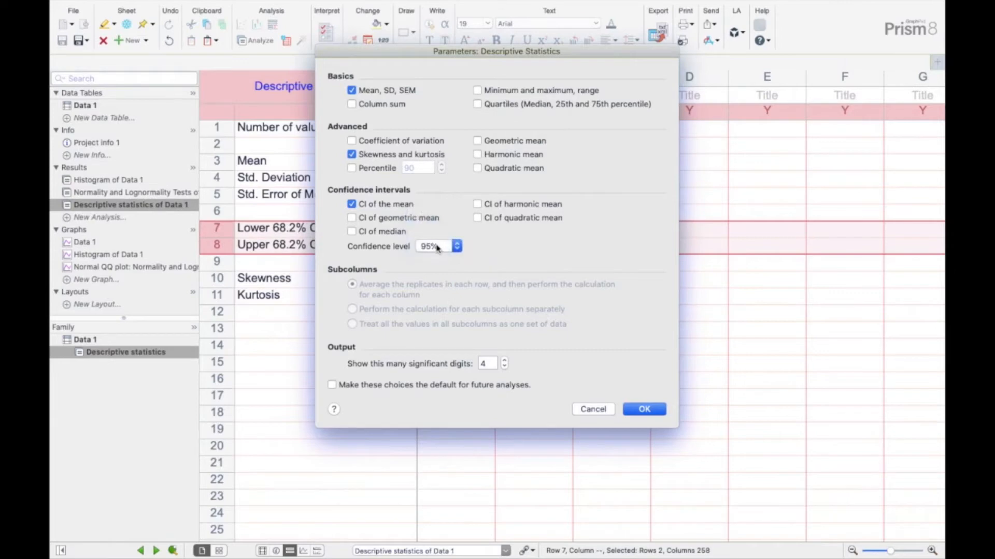
{"action": "left_click", "coordinate": [644, 409]}
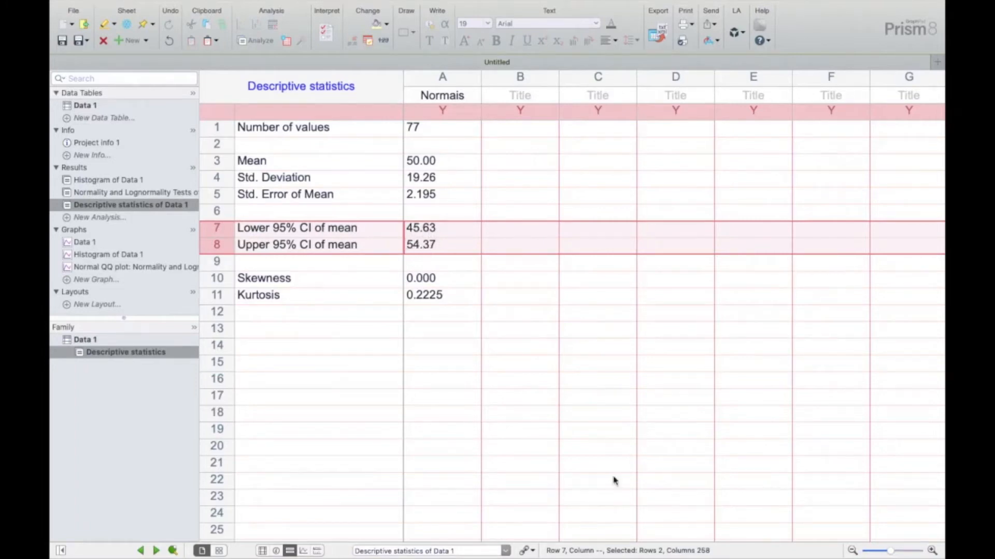
Switch to the Numbers file "Distribuições normais e anormais" and select the first "Dados anormais" column's values, cells B2 to B60
{"action": "key", "text": "ctrl+Right"}
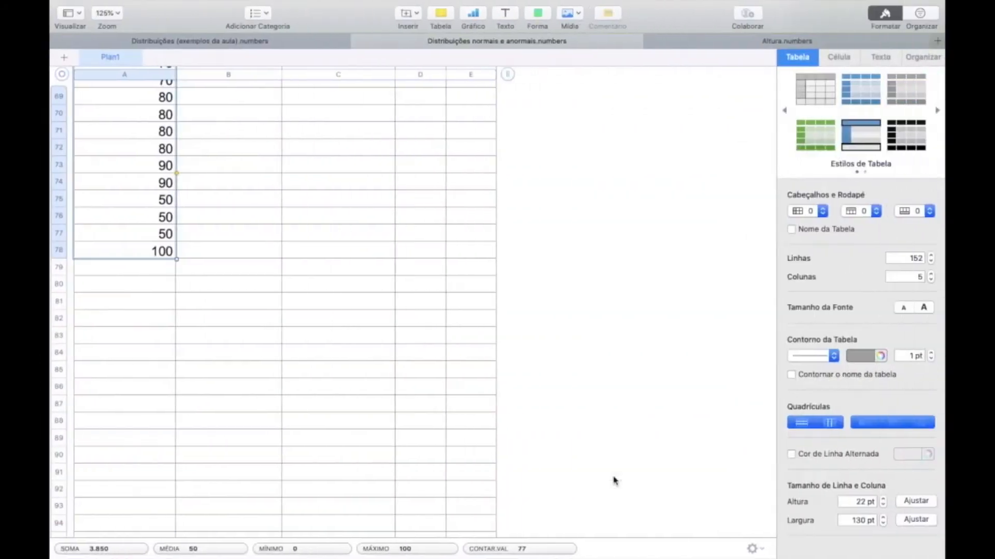
{"action": "scroll", "coordinate": [223, 195], "scroll_direction": "up", "scroll_amount": 20}
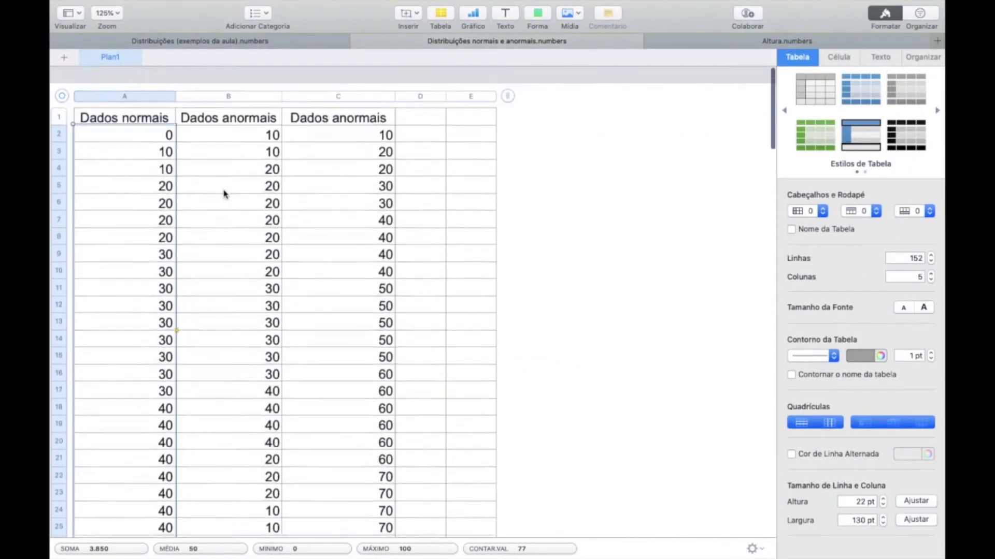
{"action": "left_click", "coordinate": [237, 106]}
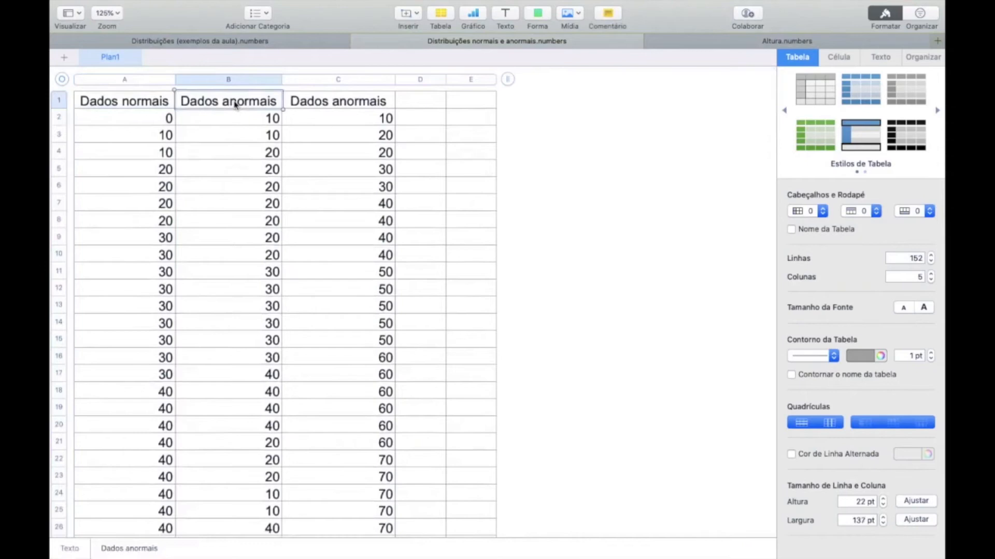
{"action": "left_click", "coordinate": [239, 118]}
{"action": "scroll", "coordinate": [238, 117], "scroll_direction": "down", "scroll_amount": 12}
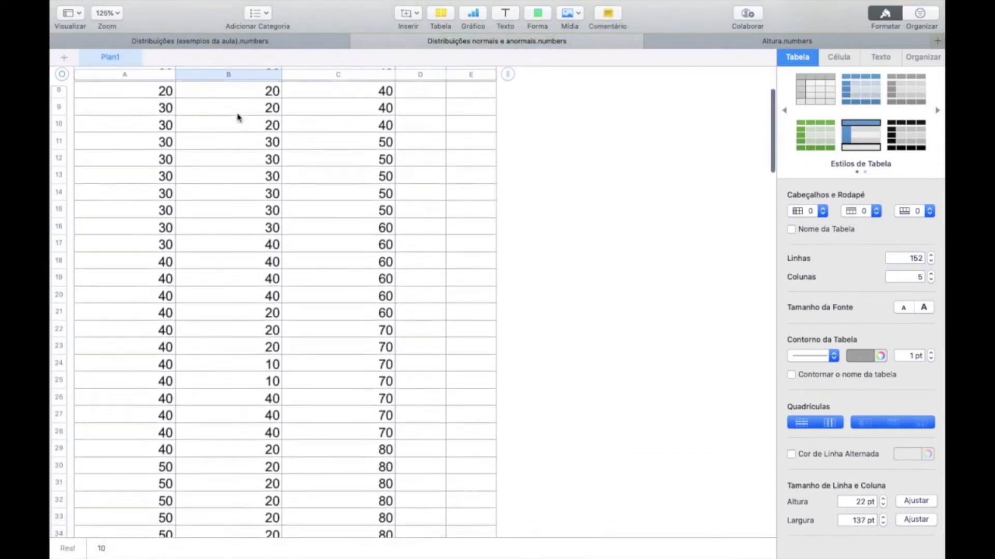
{"action": "scroll", "coordinate": [238, 117], "scroll_direction": "down", "scroll_amount": 5}
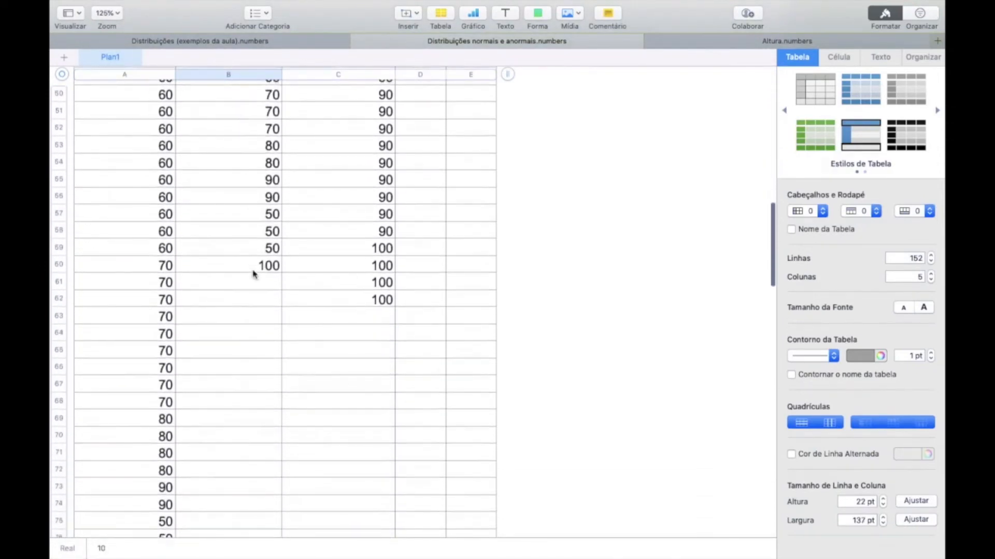
{"action": "left_click", "coordinate": [260, 267], "text": "shift"}
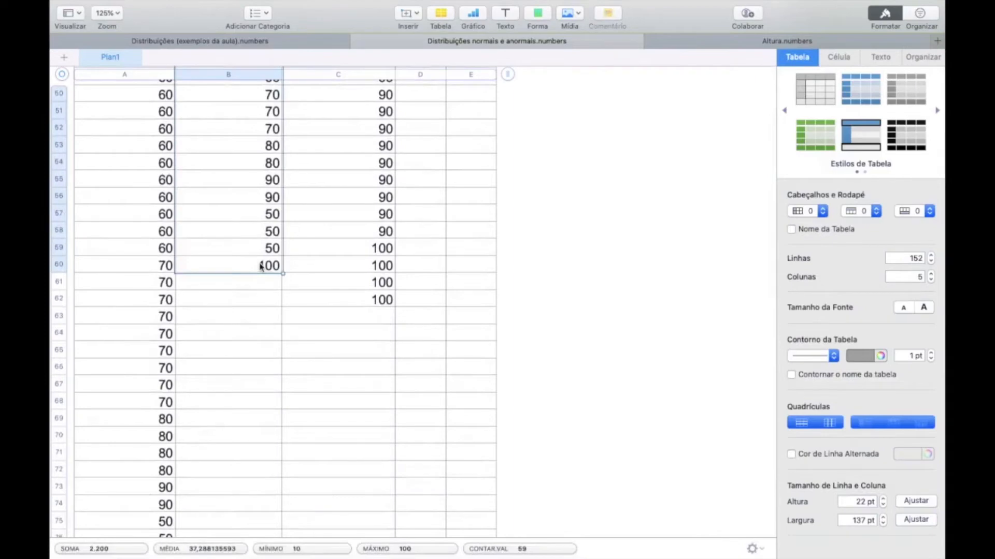
Return to Prism and title the Group B column of the Data 1 table "Anormais"
{"action": "key", "text": "super+Tab"}
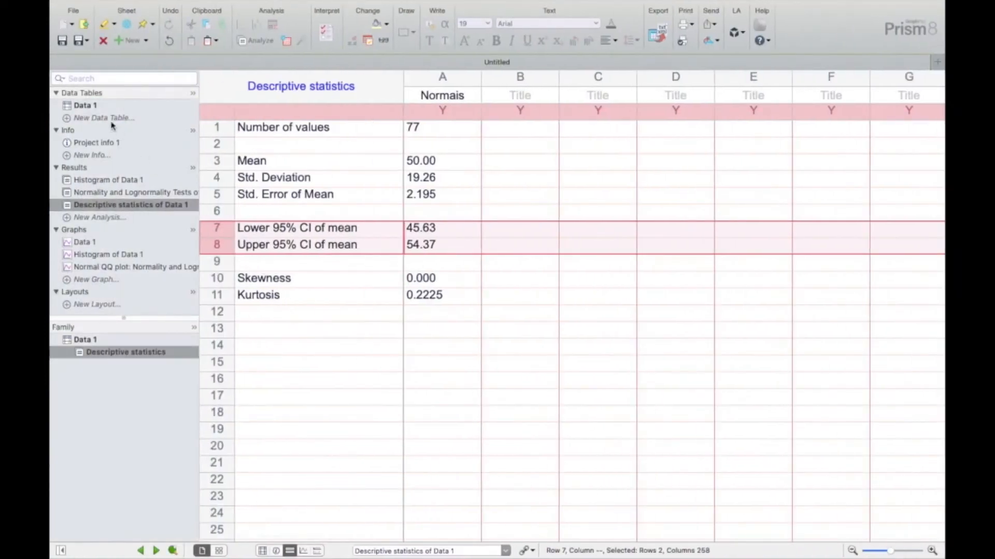
{"action": "left_click", "coordinate": [86, 104]}
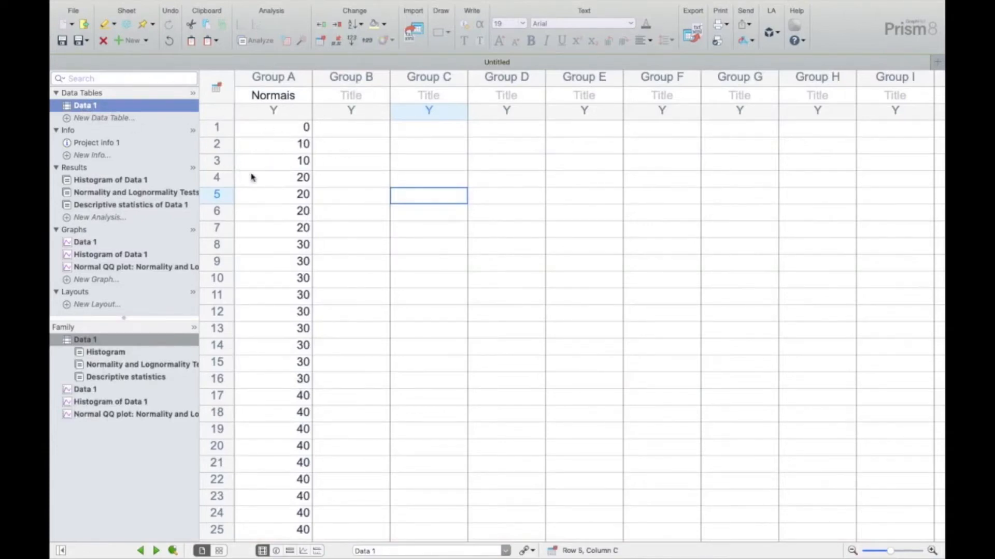
{"action": "left_click", "coordinate": [351, 99]}
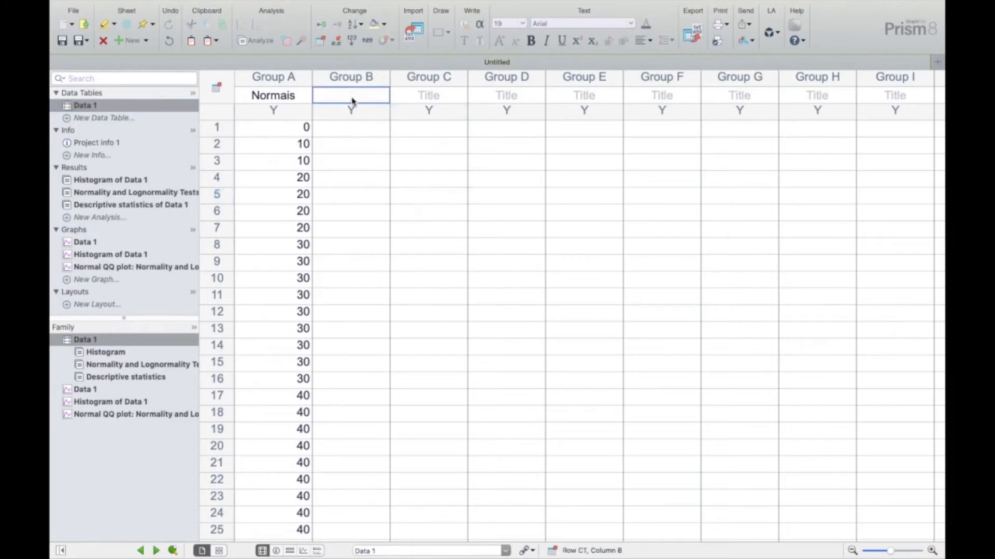
{"action": "type", "text": "Anormais"}
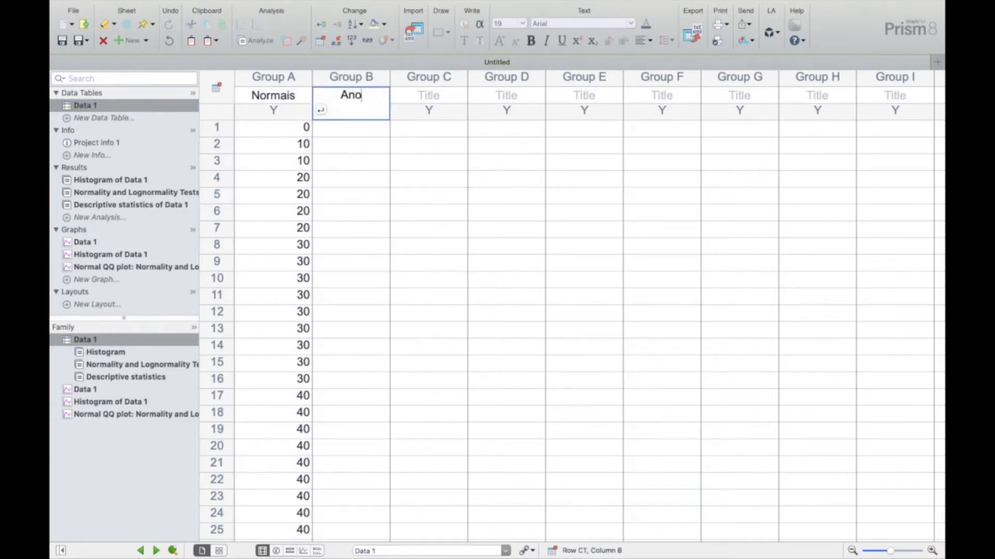
Paste the copied abnormal data values into the Anormais column of the Data 1 table, starting at row 1
{"action": "left_click", "coordinate": [371, 194]}
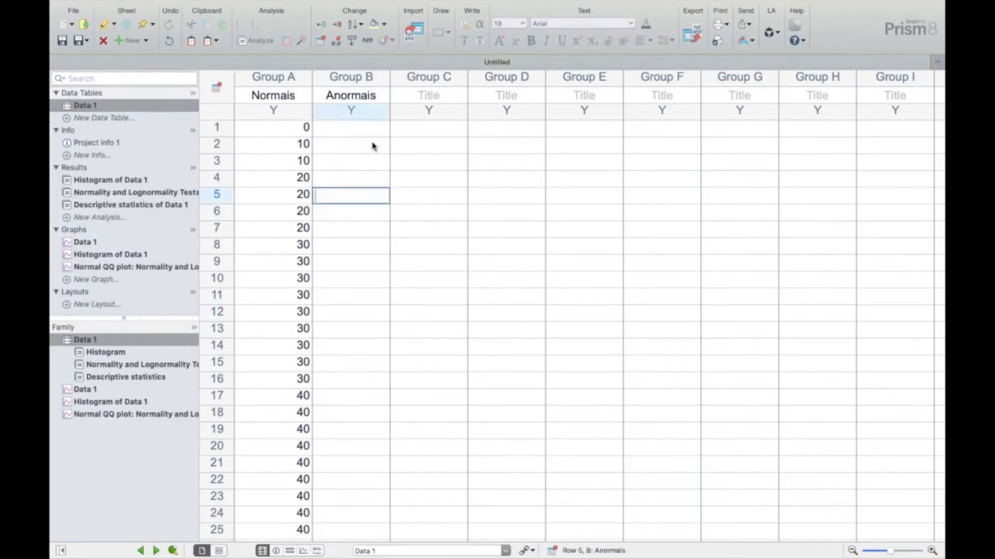
{"action": "left_click", "coordinate": [366, 128]}
{"action": "key", "text": "super+v"}
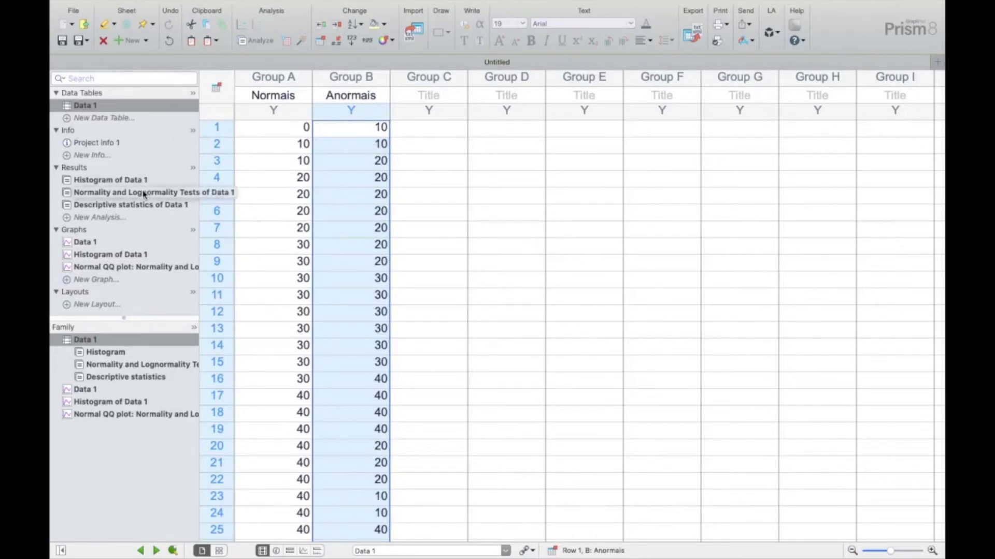
Examine the Anormais column in the descriptive statistics of Data 1 against Normais: number of values, mean, standard deviation, standard error, skewness and kurtosis
{"action": "left_click", "coordinate": [141, 207]}
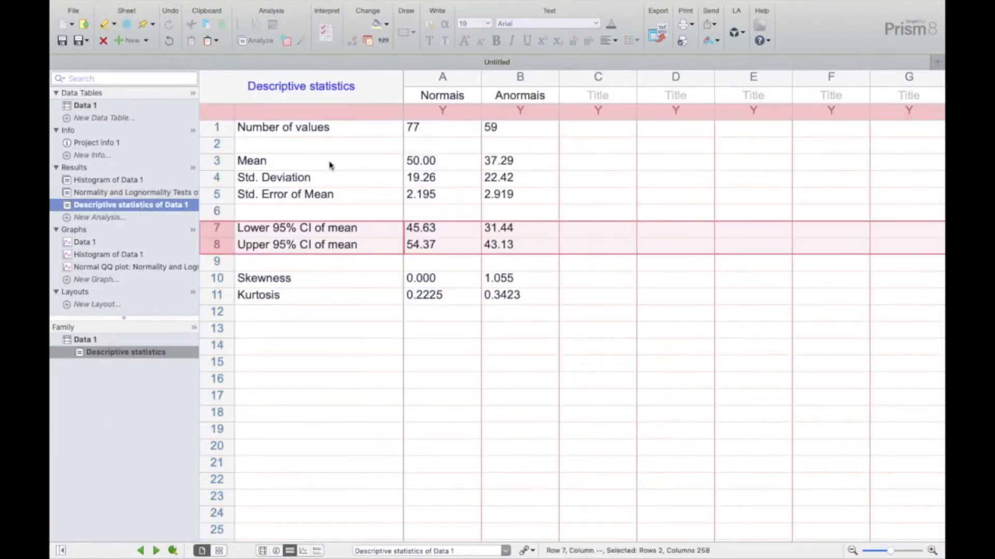
{"action": "left_click", "coordinate": [530, 82]}
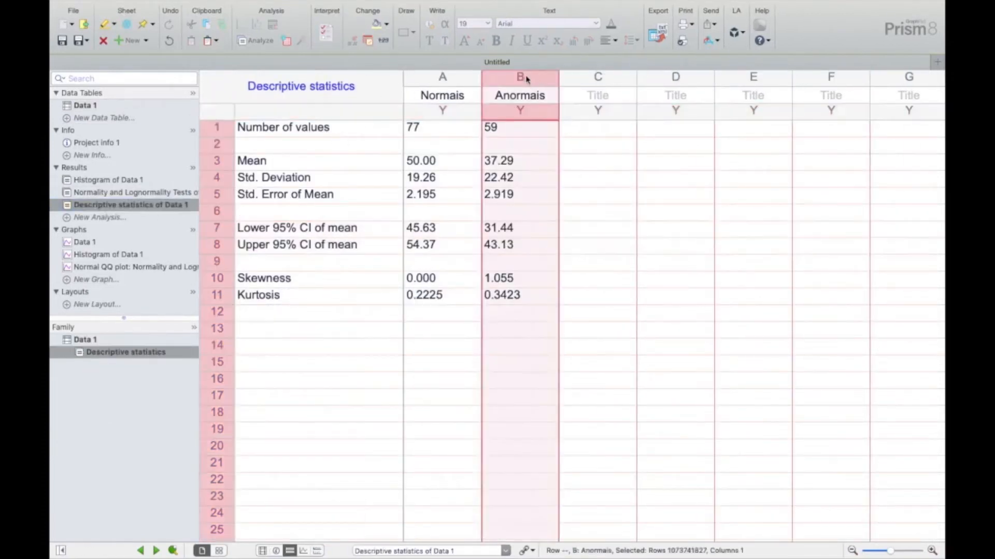
{"action": "left_click", "coordinate": [217, 129]}
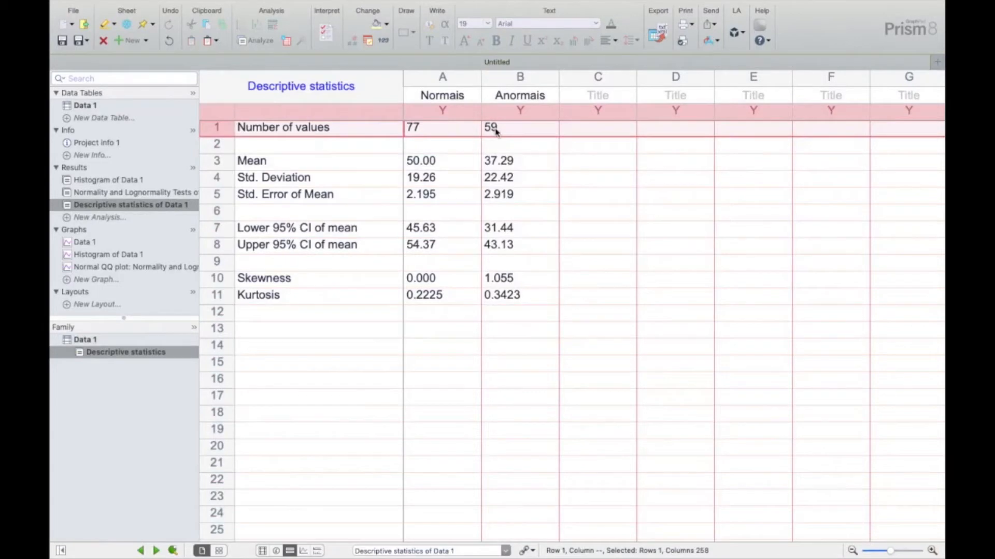
{"action": "left_click", "coordinate": [219, 161]}
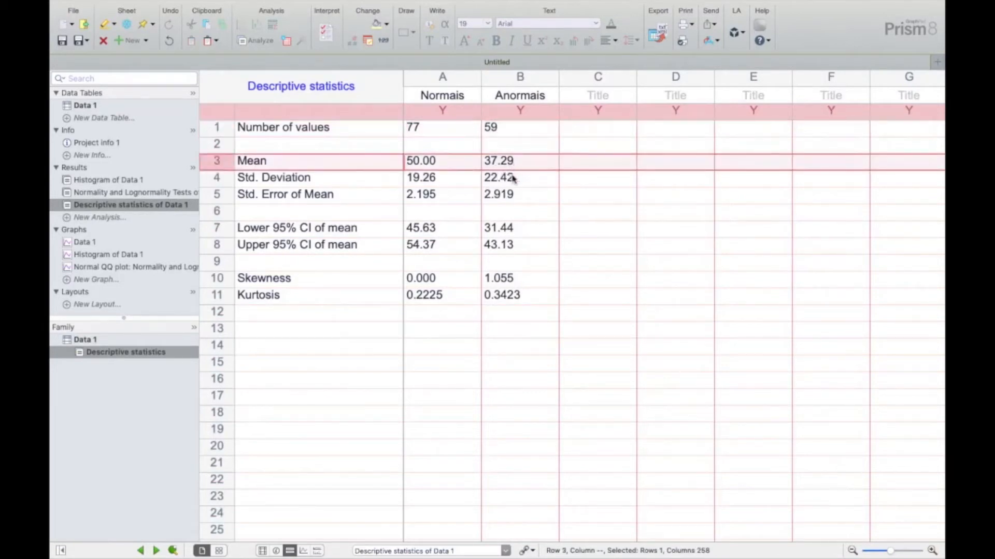
{"action": "left_click", "coordinate": [218, 178]}
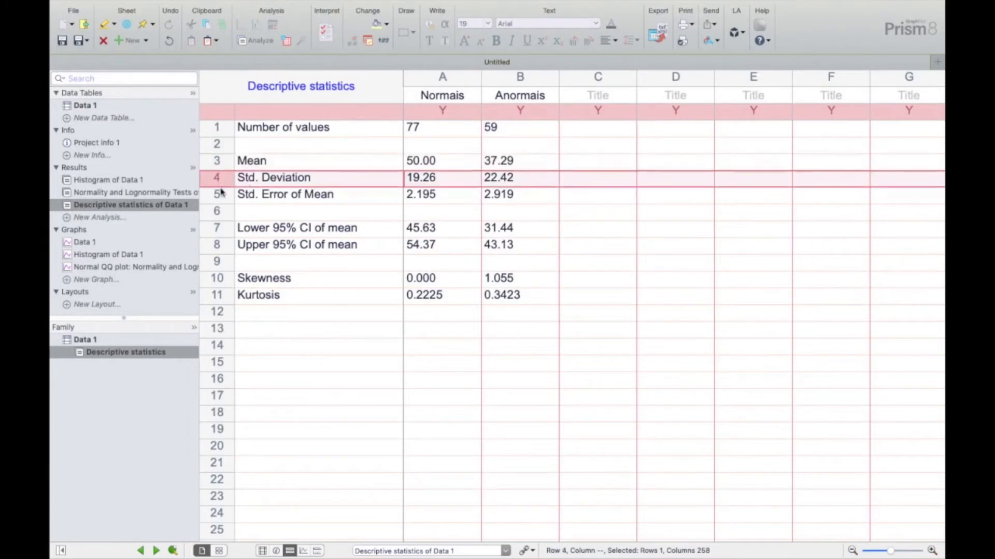
{"action": "left_click", "coordinate": [220, 194]}
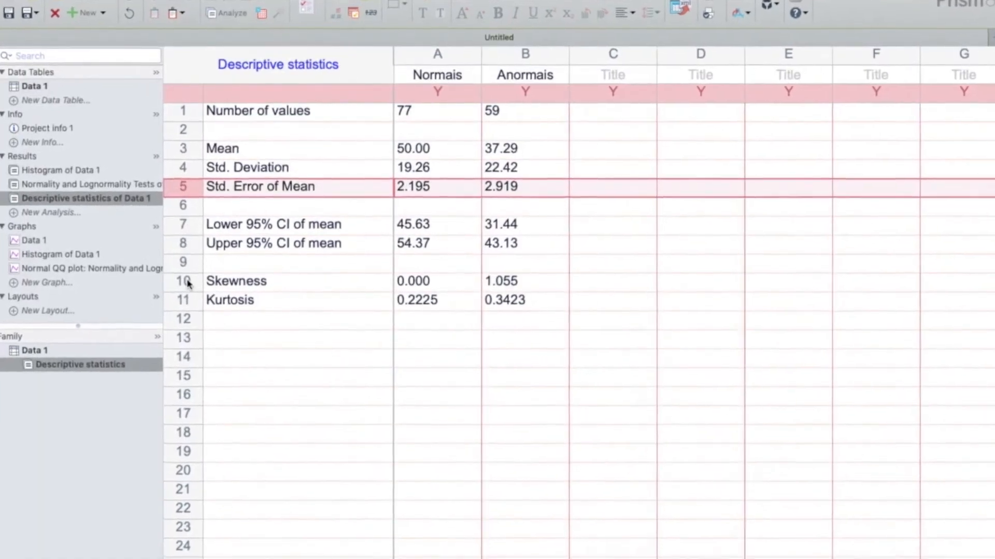
{"action": "left_click", "coordinate": [188, 283]}
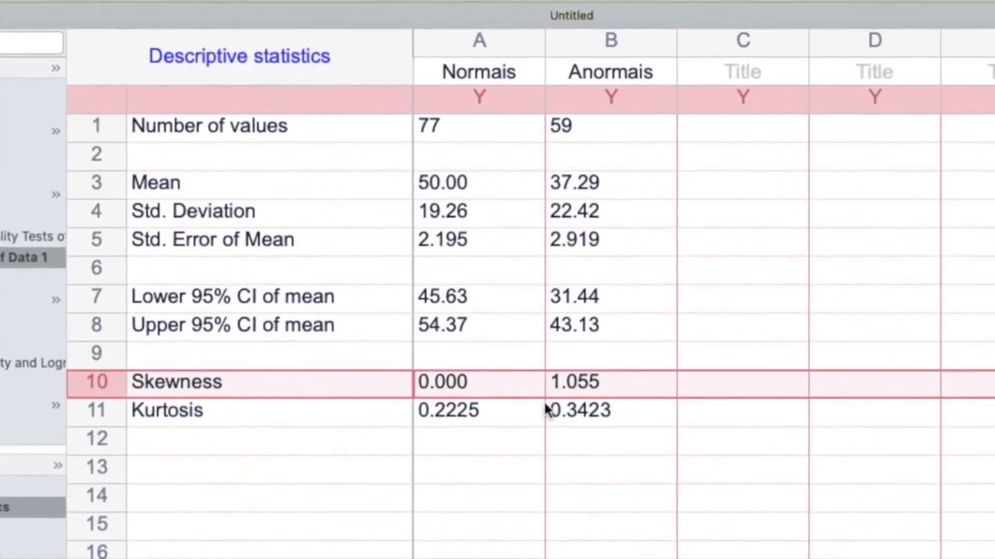
{"action": "left_click", "coordinate": [293, 409]}
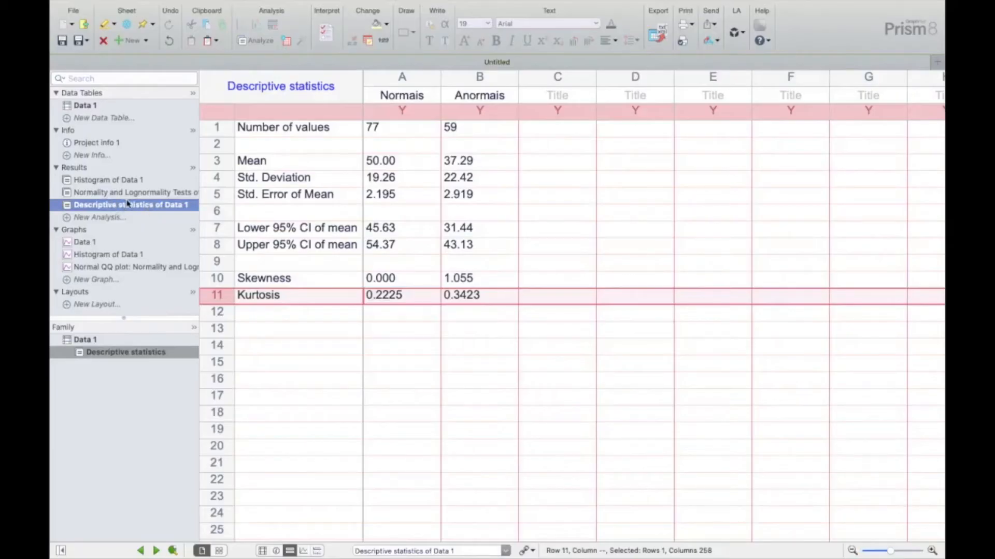
Review the normality test results and compare the most frequent values of Normais and Anormais in the histogram's frequency distribution
{"action": "left_click", "coordinate": [146, 193]}
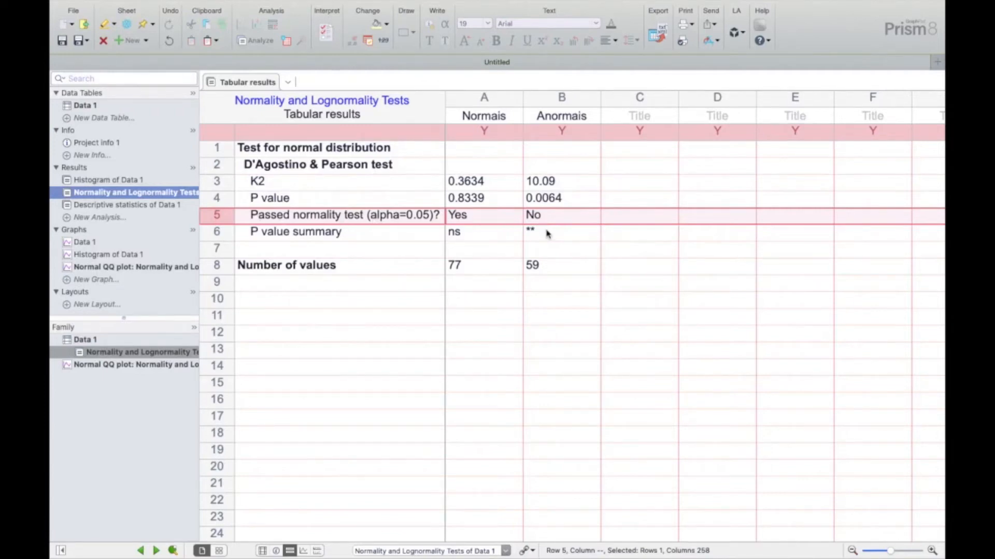
{"action": "left_click", "coordinate": [111, 179]}
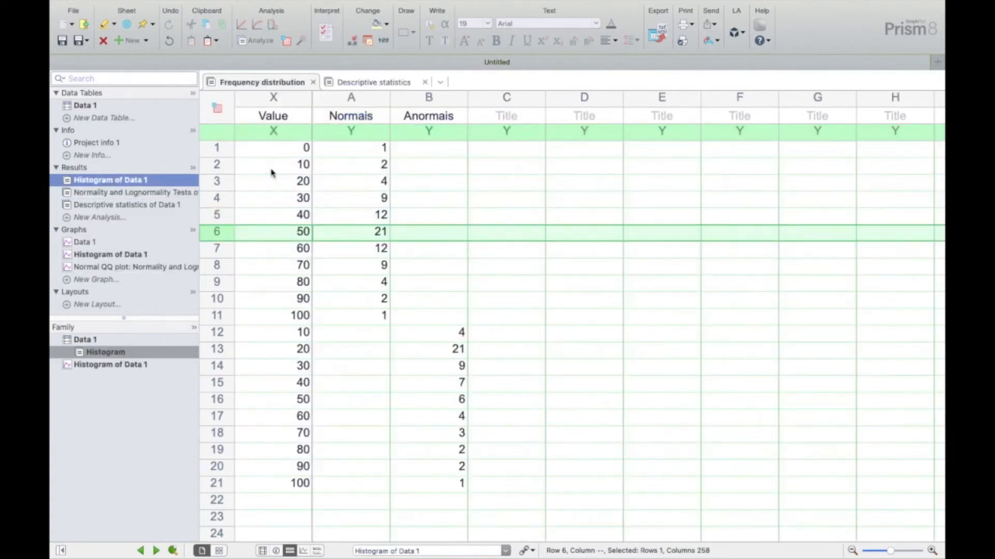
{"action": "left_click", "coordinate": [216, 337]}
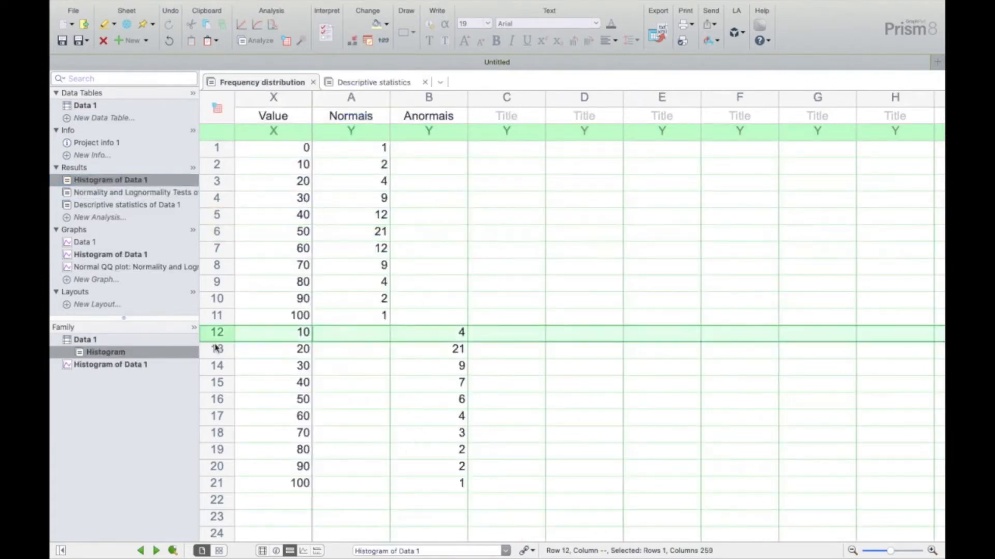
{"action": "left_click", "coordinate": [217, 349]}
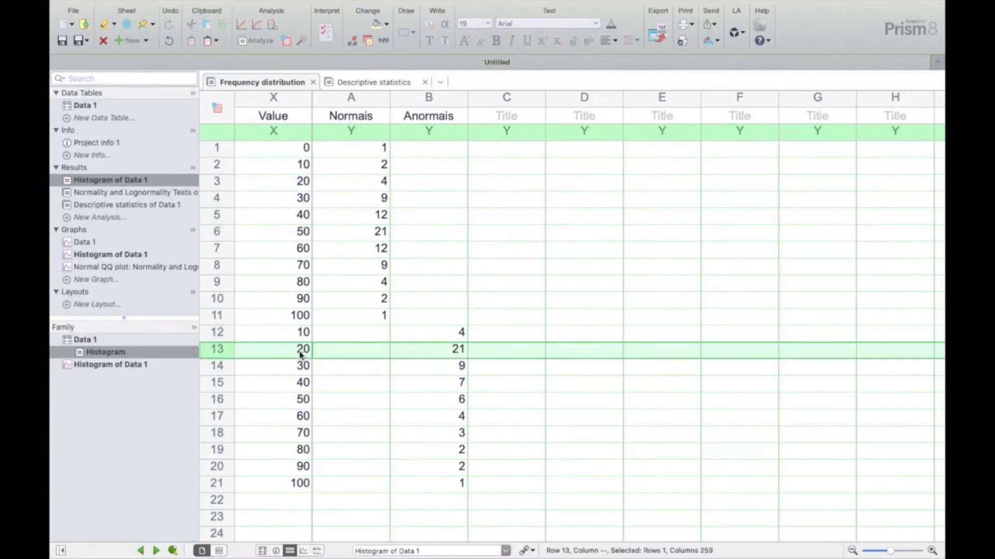
{"action": "left_click", "coordinate": [225, 233]}
{"action": "left_click", "coordinate": [286, 351]}
Compare the median and mean of Normais and Anormais in the histogram's descriptive statistics
{"action": "left_click", "coordinate": [385, 82]}
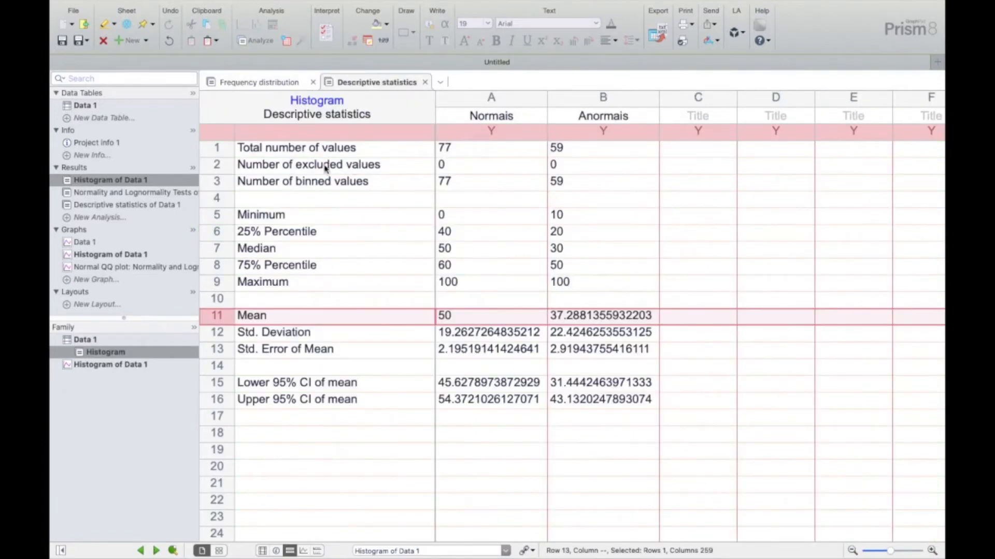
{"action": "left_click", "coordinate": [599, 97]}
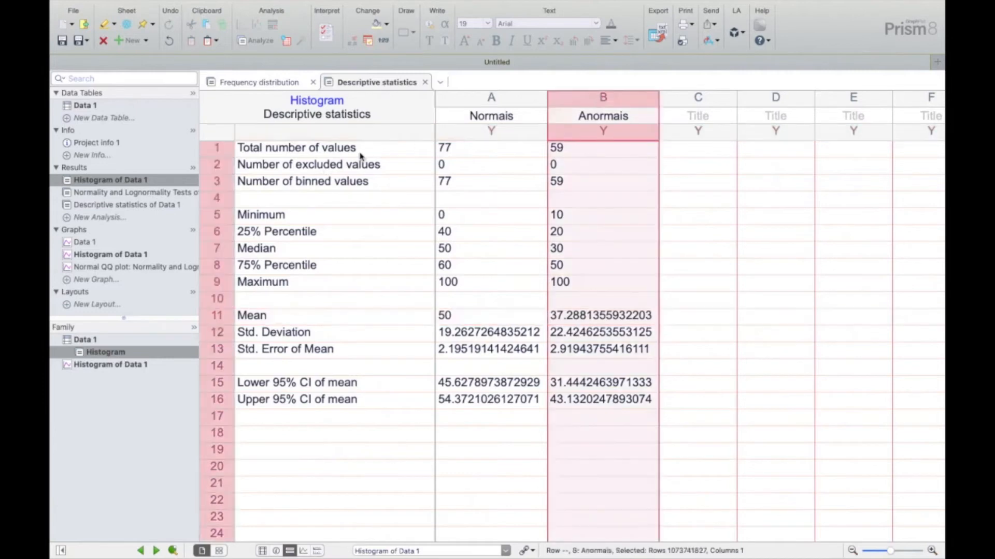
{"action": "left_click", "coordinate": [222, 253]}
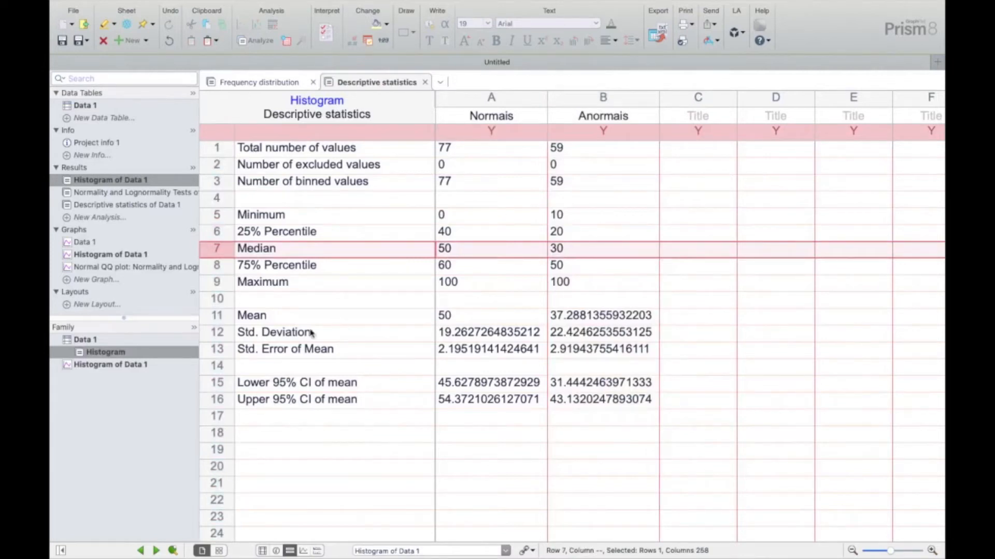
{"action": "left_click", "coordinate": [224, 320]}
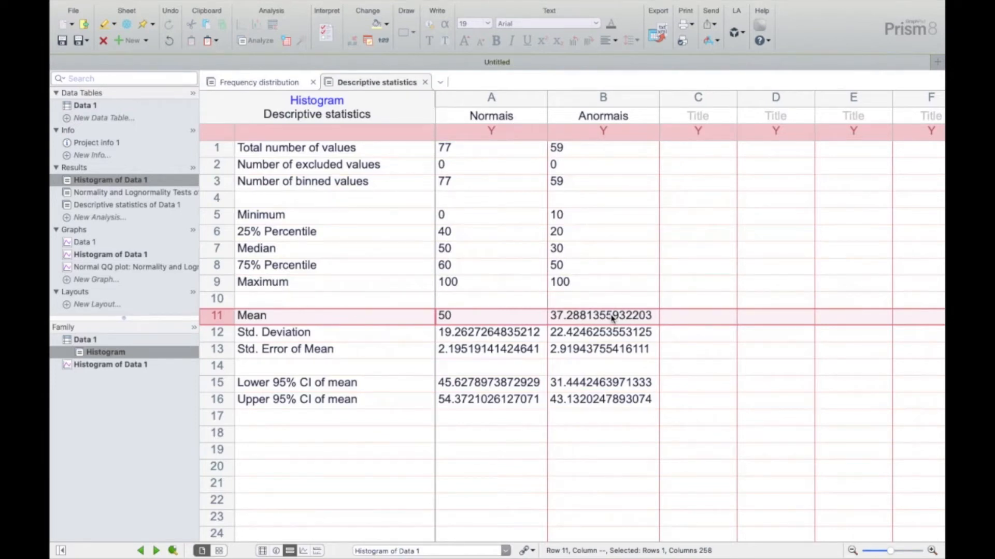
Recheck the normality test results and inspect the Normais and Anormais bars in the Histogram of Data 1 graph
{"action": "left_click", "coordinate": [146, 194]}
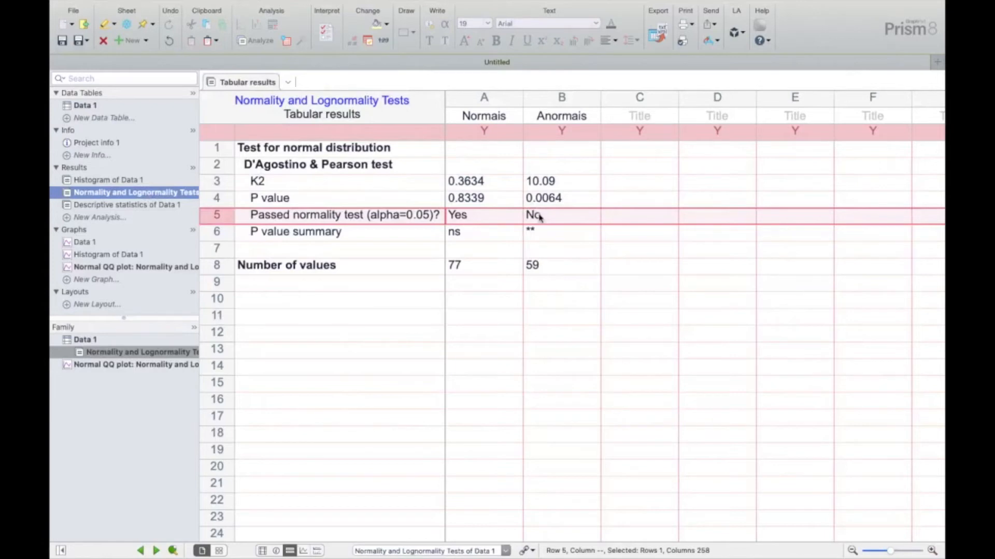
{"action": "left_click", "coordinate": [150, 205]}
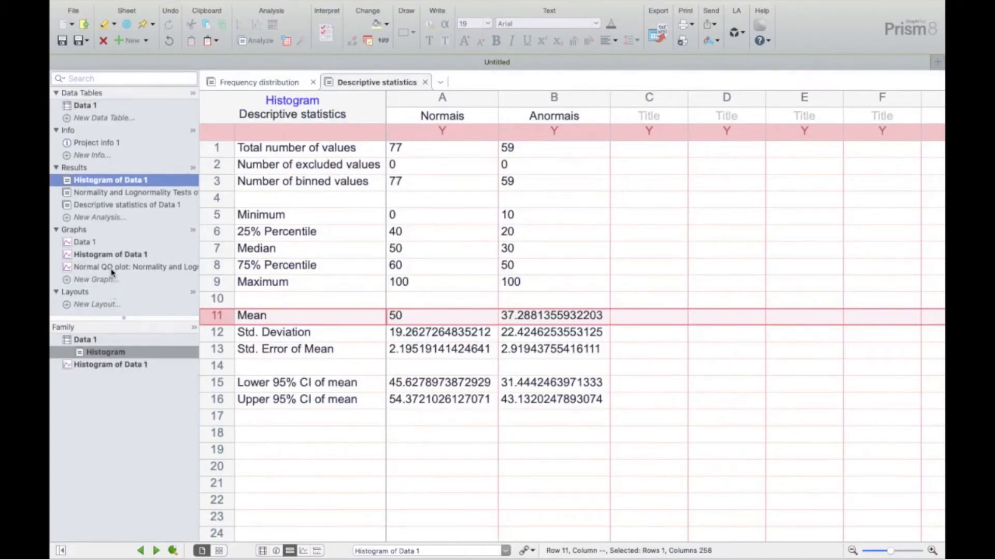
{"action": "left_click", "coordinate": [105, 254]}
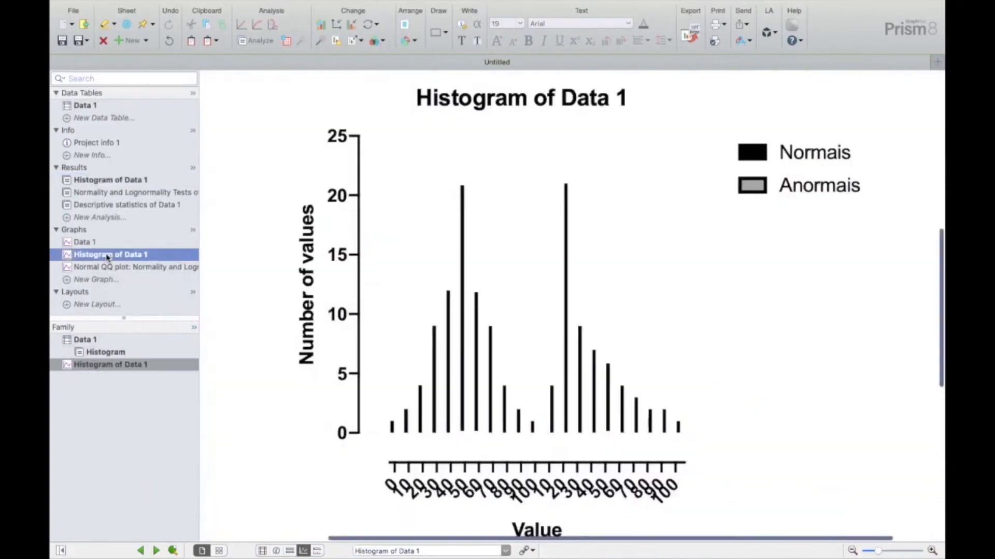
{"action": "mouse_move", "coordinate": [446, 358]}
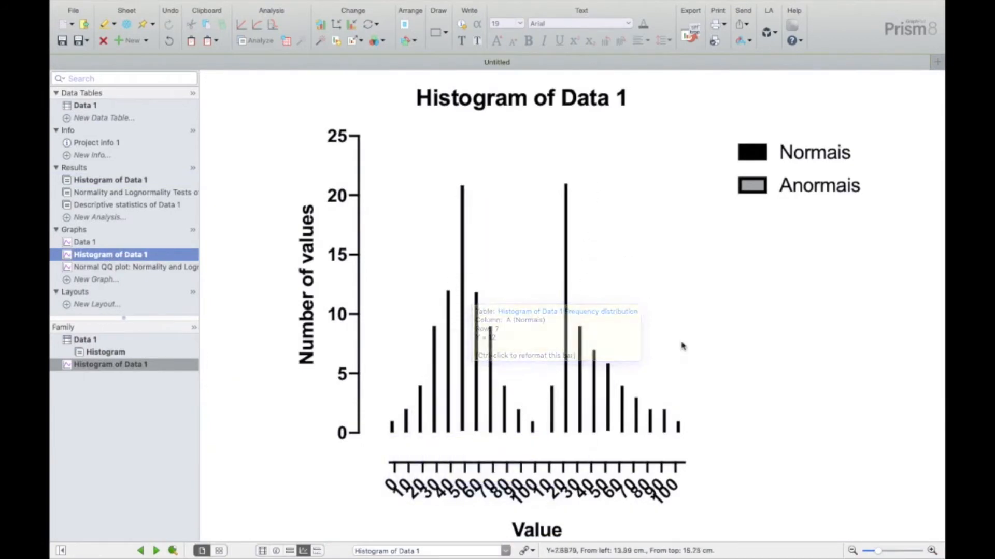
{"action": "mouse_move", "coordinate": [566, 356]}
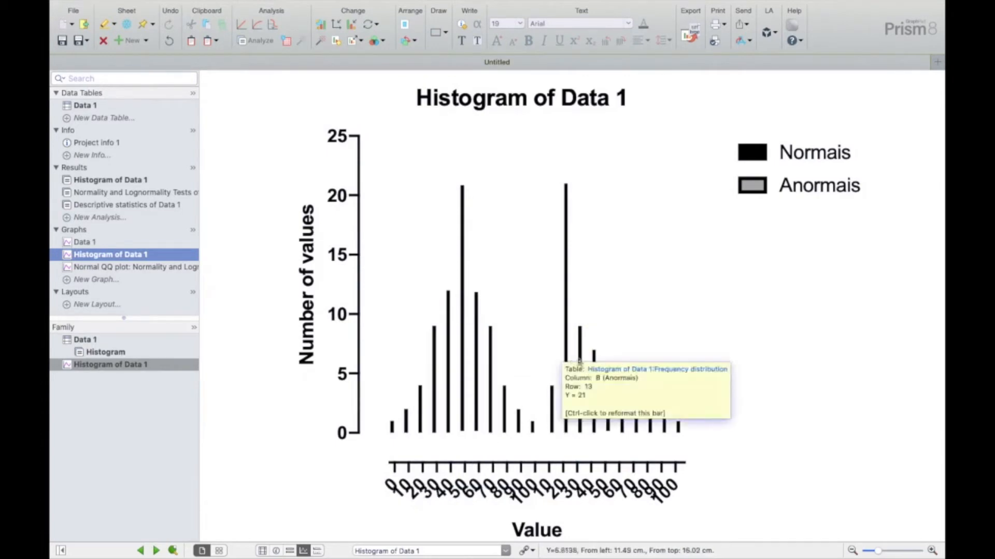
{"action": "mouse_move", "coordinate": [580, 329]}
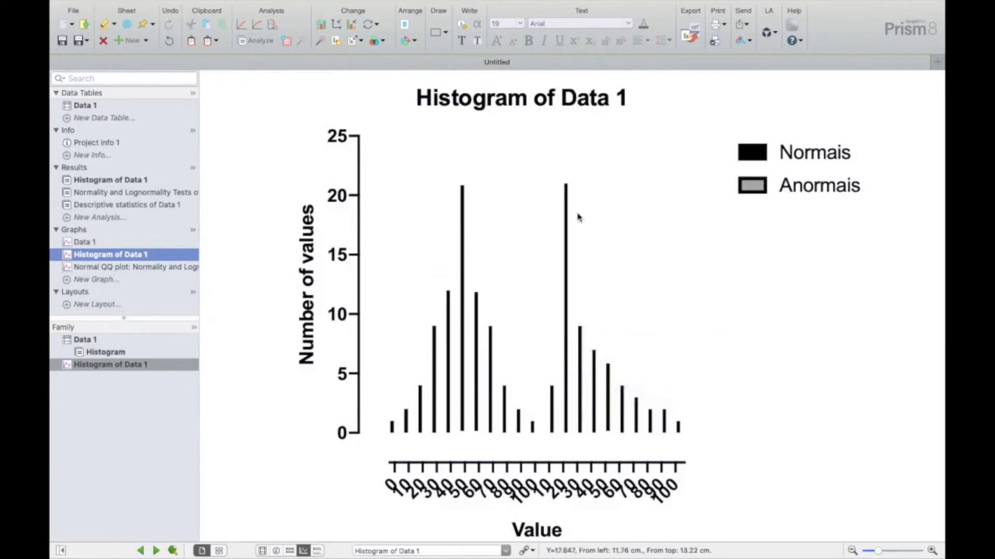
{"action": "mouse_move", "coordinate": [566, 186]}
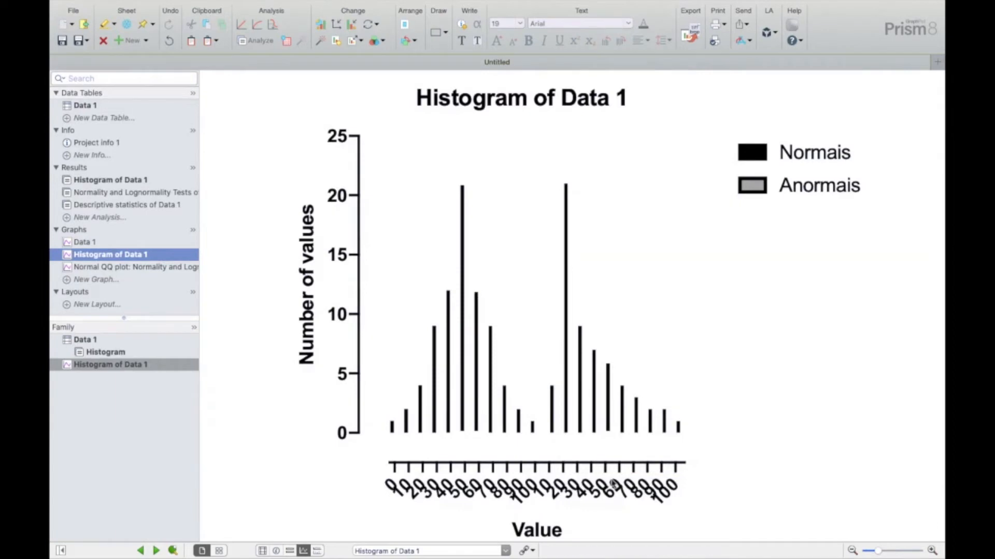
From the Data 1 table, switch to the Numbers file "Distribuições normais e anormais" and select the second "Dados anormais" column's values, cells C2 to C62
{"action": "left_click", "coordinate": [91, 109]}
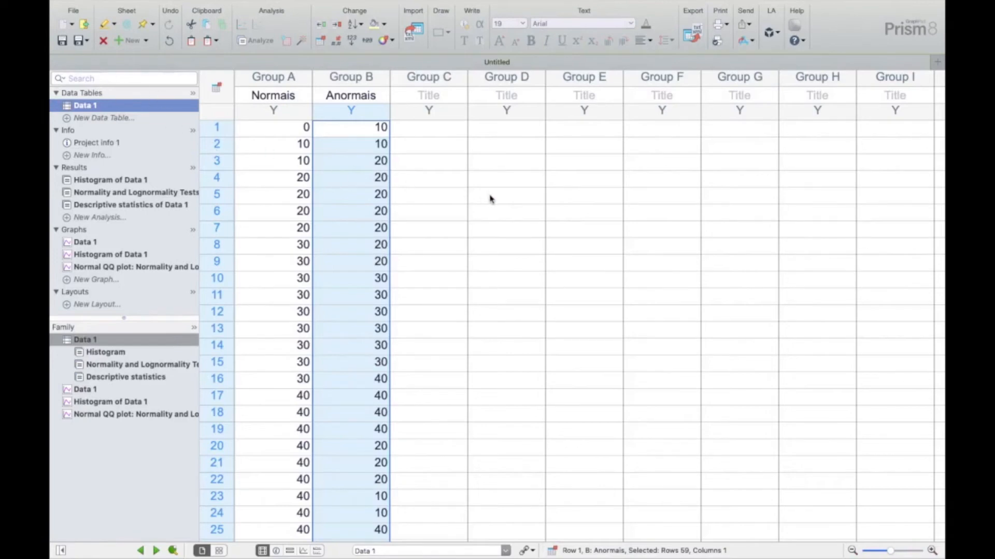
{"action": "key", "text": "ctrl+Right"}
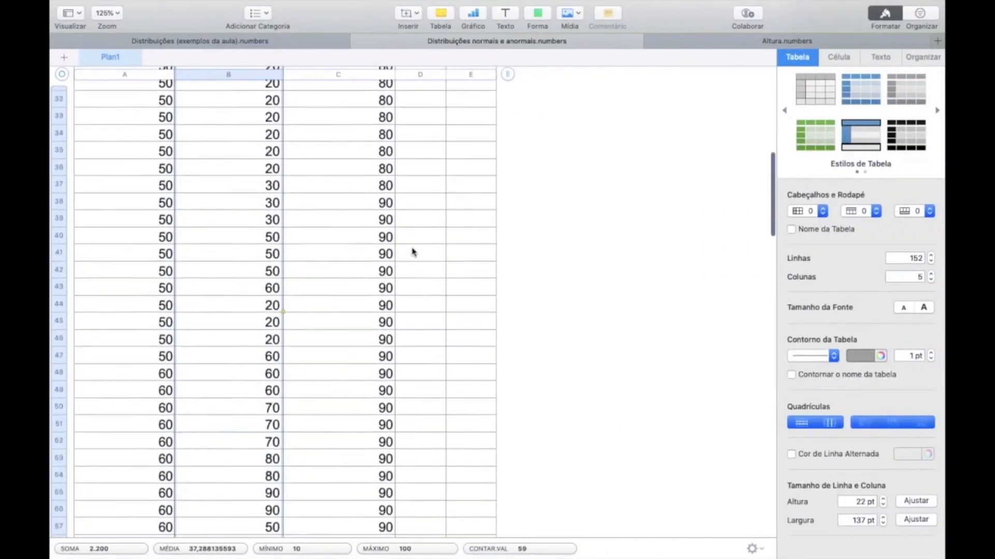
{"action": "scroll", "coordinate": [413, 252], "scroll_direction": "up", "scroll_amount": 10}
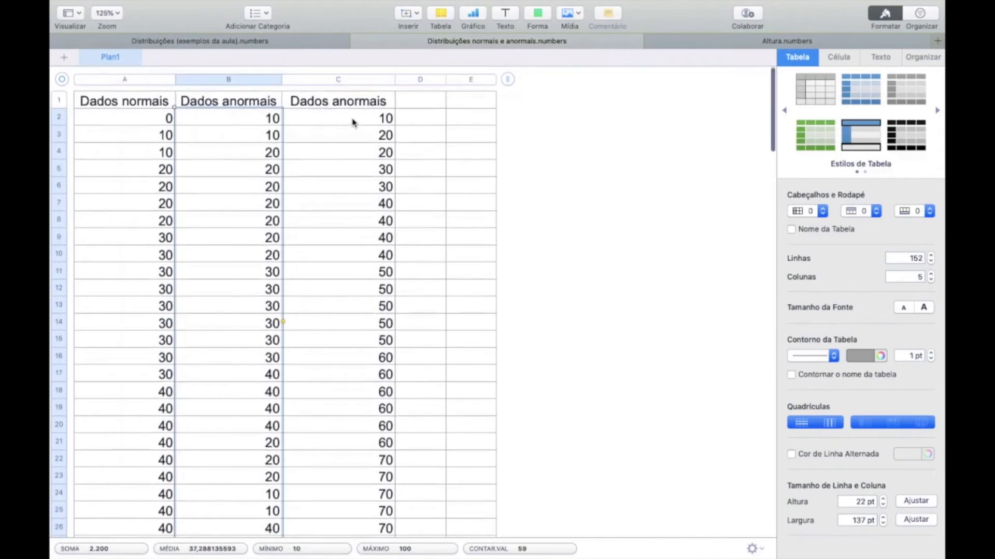
{"action": "left_click", "coordinate": [352, 122]}
{"action": "scroll", "coordinate": [352, 123], "scroll_direction": "down", "scroll_amount": 8}
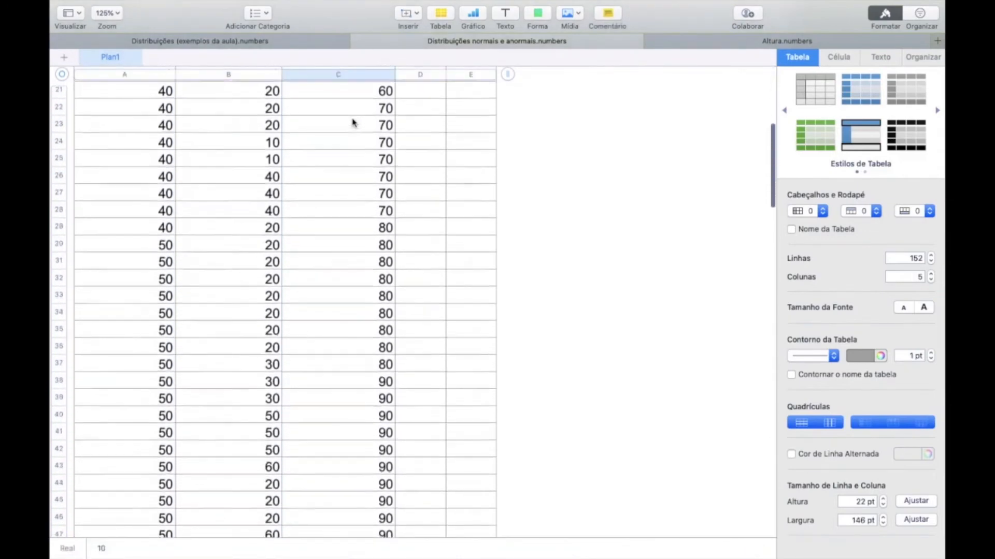
{"action": "scroll", "coordinate": [353, 123], "scroll_direction": "down", "scroll_amount": 12}
{"action": "left_click", "coordinate": [377, 272], "text": "shift"}
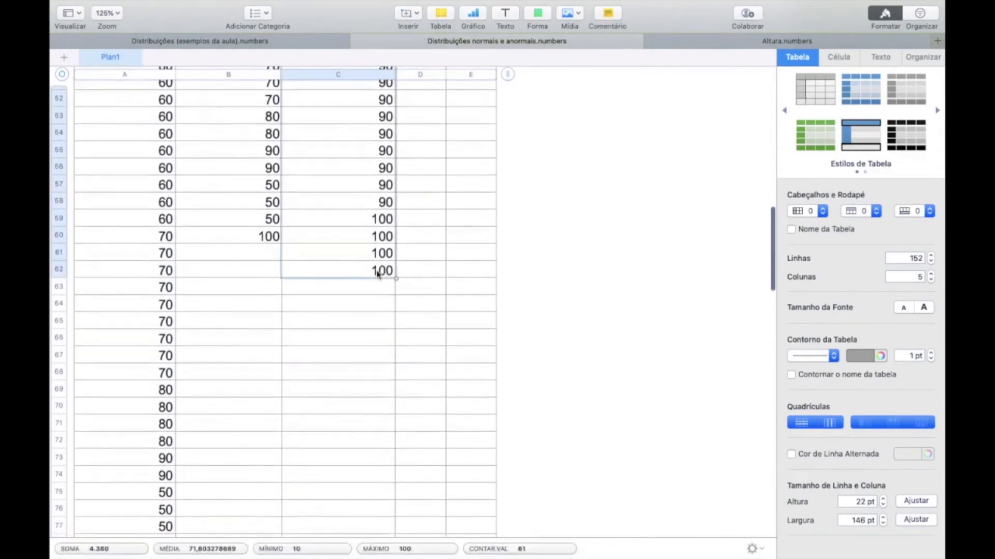
Return to Prism and paste the second abnormal data set into Group C of the Data 1 table, starting at row 1
{"action": "key", "text": "ctrl+Left"}
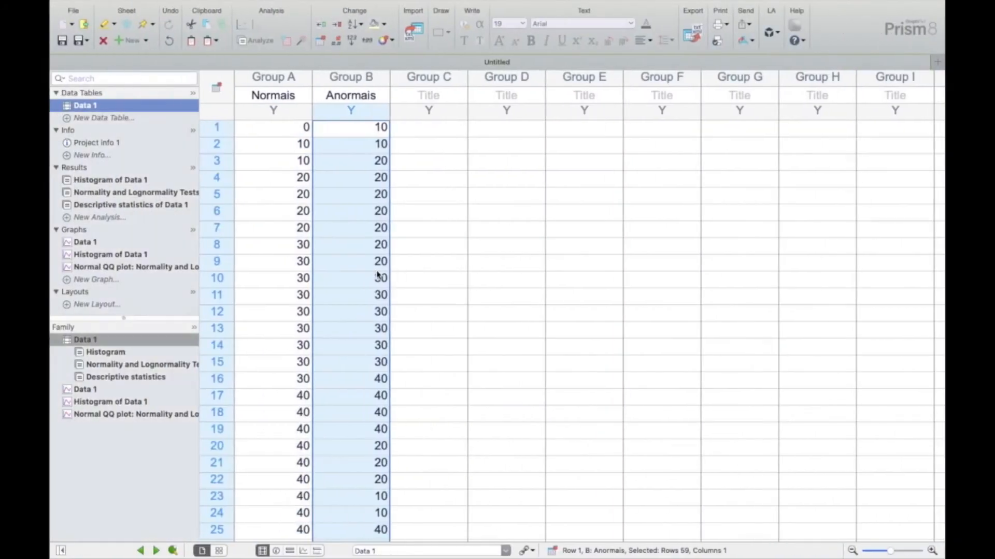
{"action": "left_click", "coordinate": [443, 130]}
{"action": "key", "text": "super+v"}
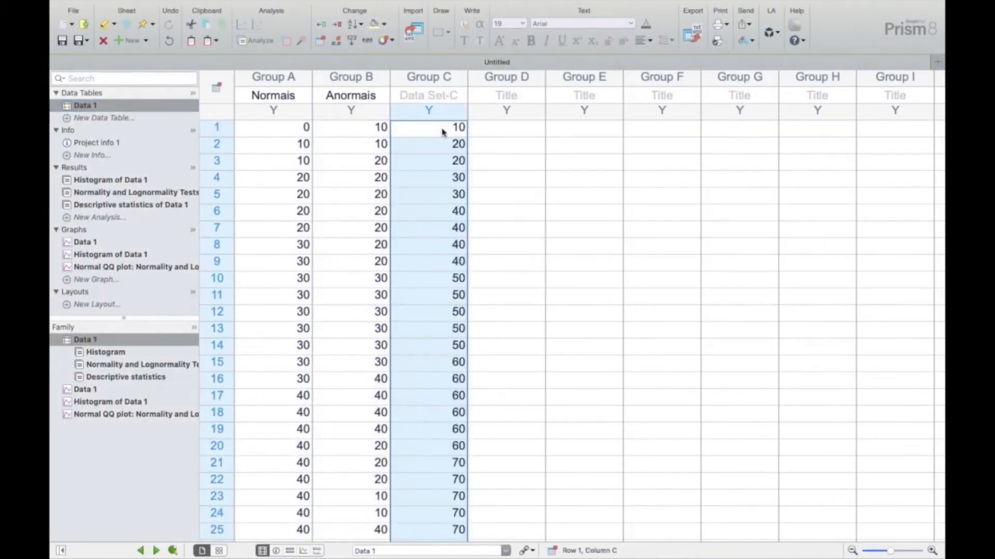
Title the Group C column of the Data 1 table "Anormais"
{"action": "left_click", "coordinate": [437, 99]}
{"action": "type", "text": "An"}
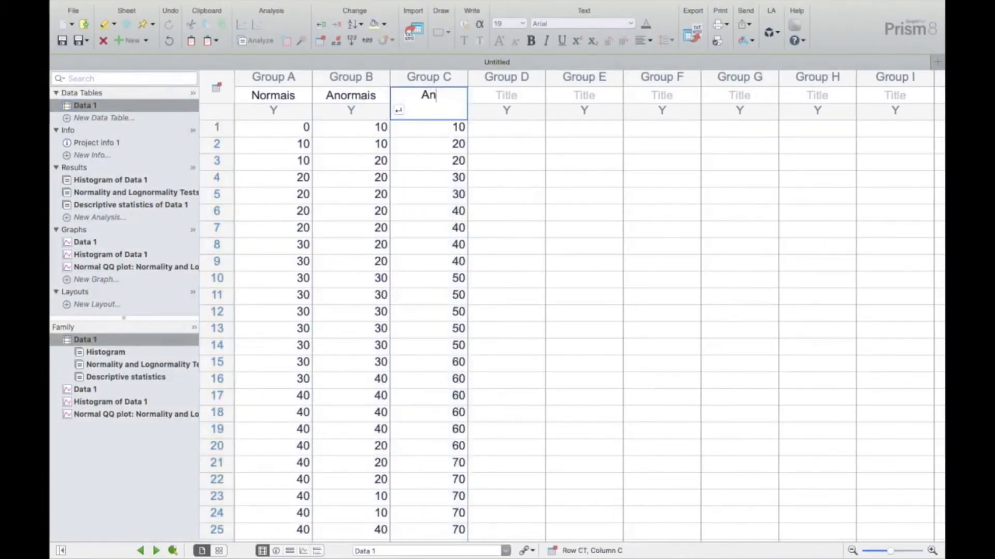
{"action": "type", "text": "ormais"}
{"action": "left_click", "coordinate": [566, 234]}
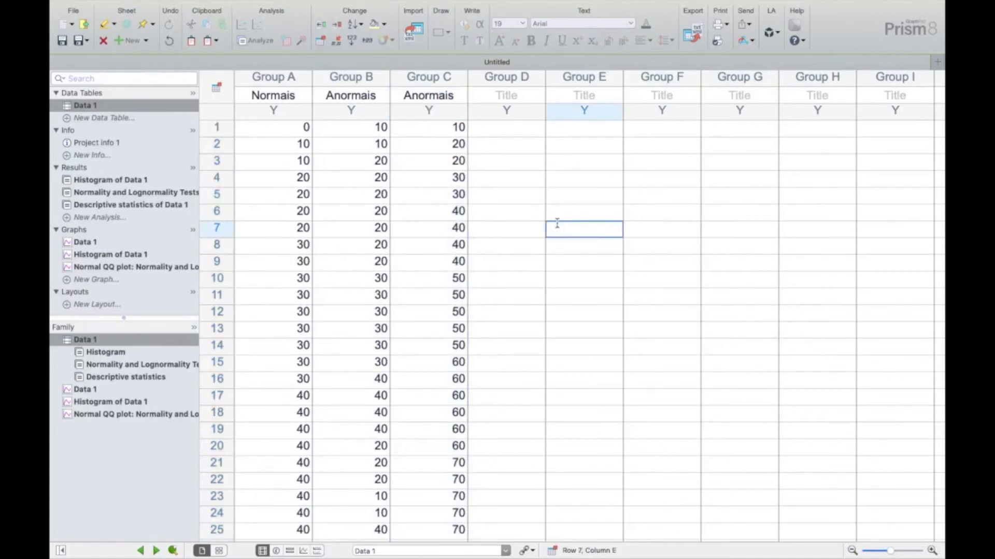
Open the Normality and Lognormality Tests results to compare the Normais column with both Anormais columns
{"action": "left_click", "coordinate": [101, 193]}
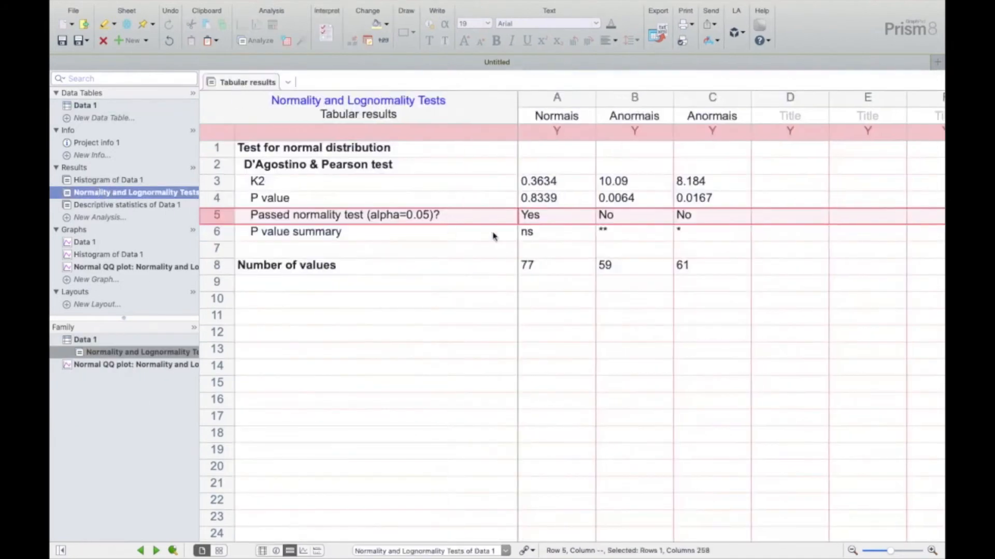
Check the Group C Anormais column's normality test outcome, then its mean, skewness and kurtosis in the Descriptive statistics results
{"action": "left_click", "coordinate": [719, 103]}
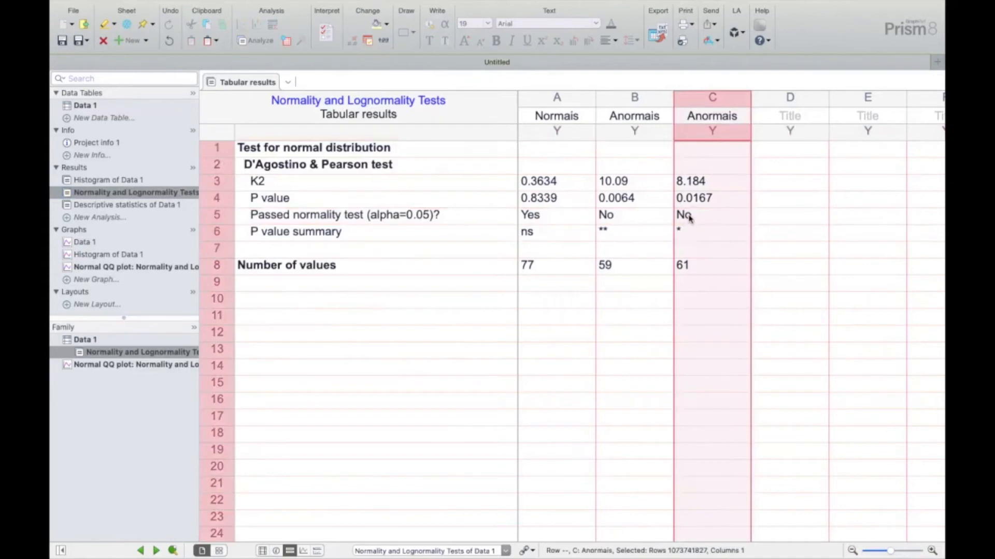
{"action": "left_click", "coordinate": [223, 217]}
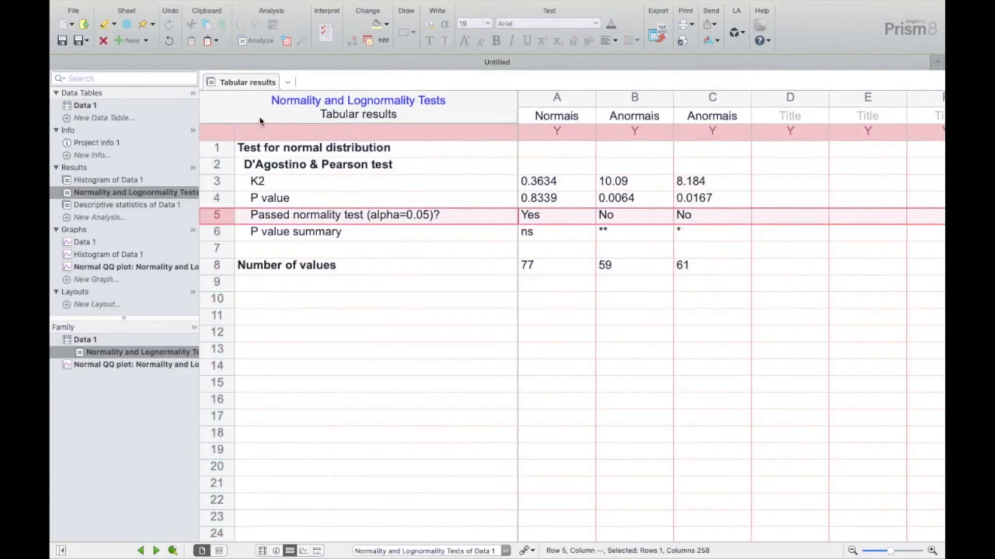
{"action": "left_click", "coordinate": [99, 206]}
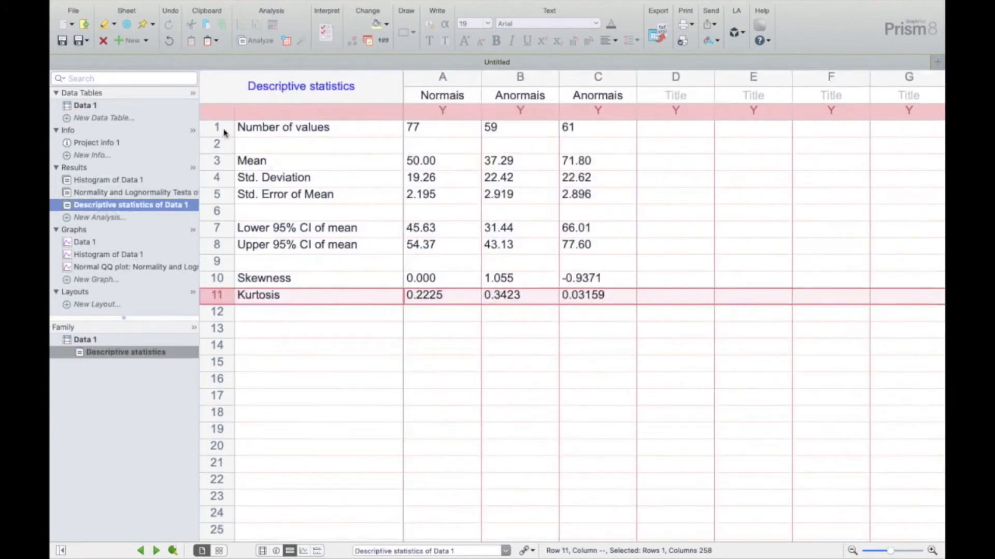
{"action": "left_click", "coordinate": [599, 162]}
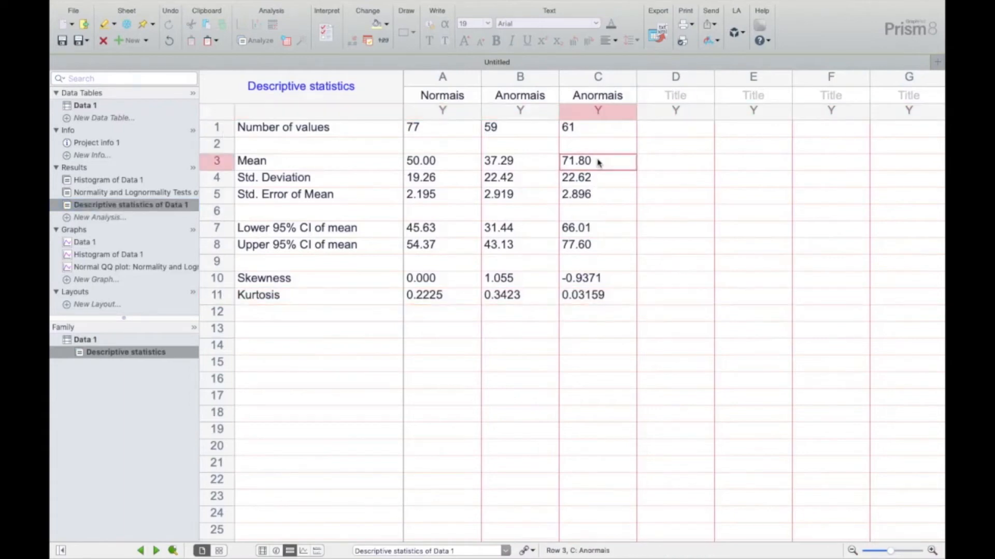
{"action": "left_click", "coordinate": [610, 283]}
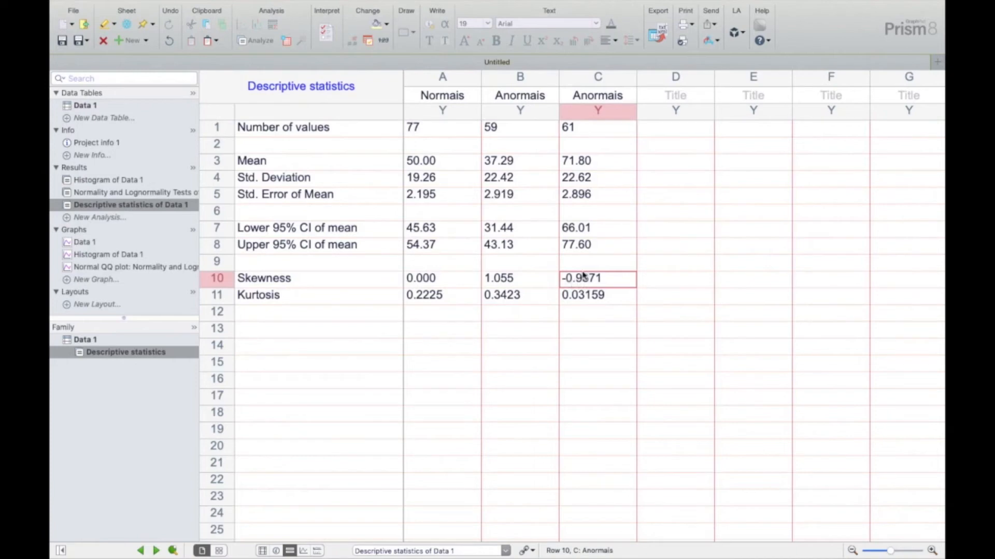
{"action": "left_click", "coordinate": [576, 301]}
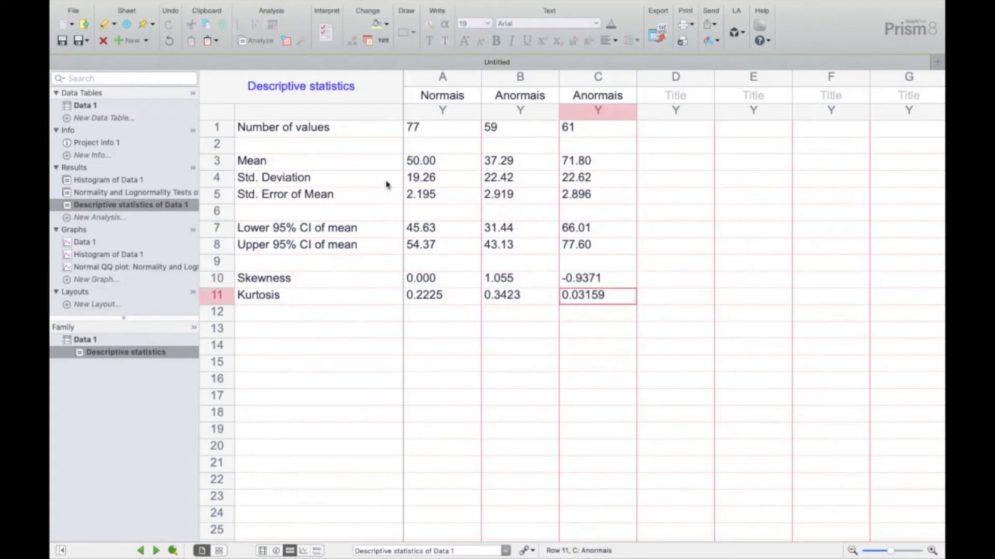
Examine the histogram's frequency distribution table, locating the most frequent value of the second Anormais data set
{"action": "left_click", "coordinate": [129, 206]}
{"action": "left_click", "coordinate": [118, 181]}
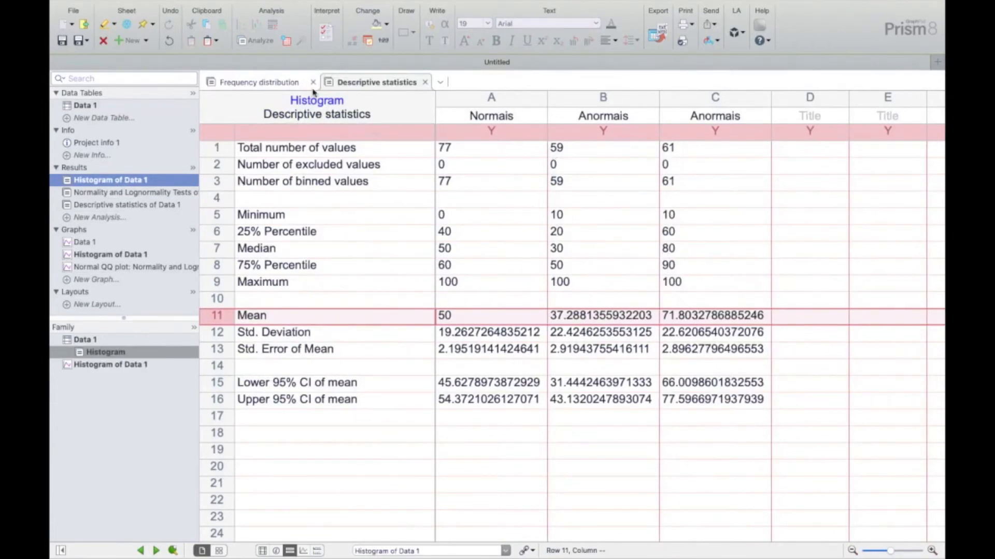
{"action": "left_click", "coordinate": [293, 84]}
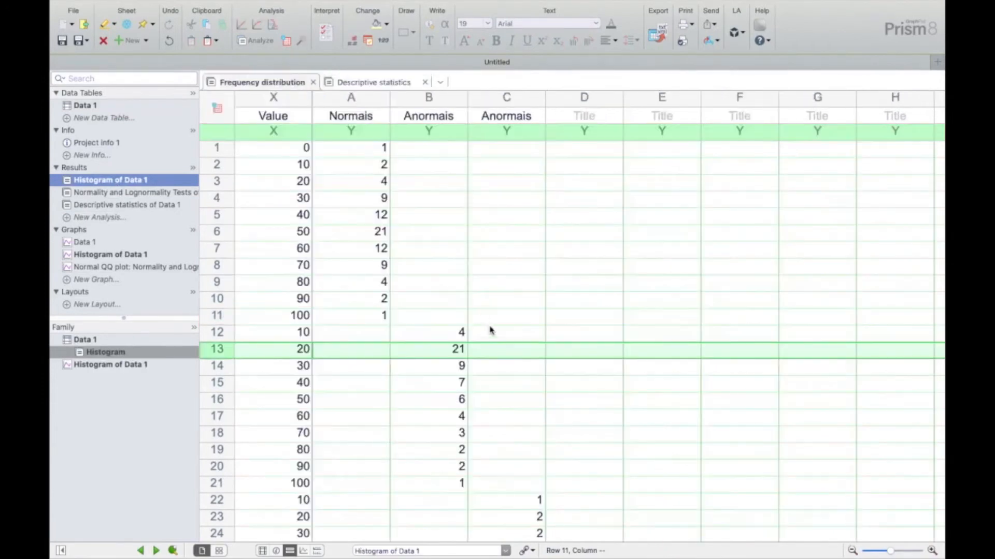
{"action": "scroll", "coordinate": [490, 330], "scroll_direction": "down", "scroll_amount": 5}
{"action": "scroll", "coordinate": [489, 330], "scroll_direction": "down", "scroll_amount": 4}
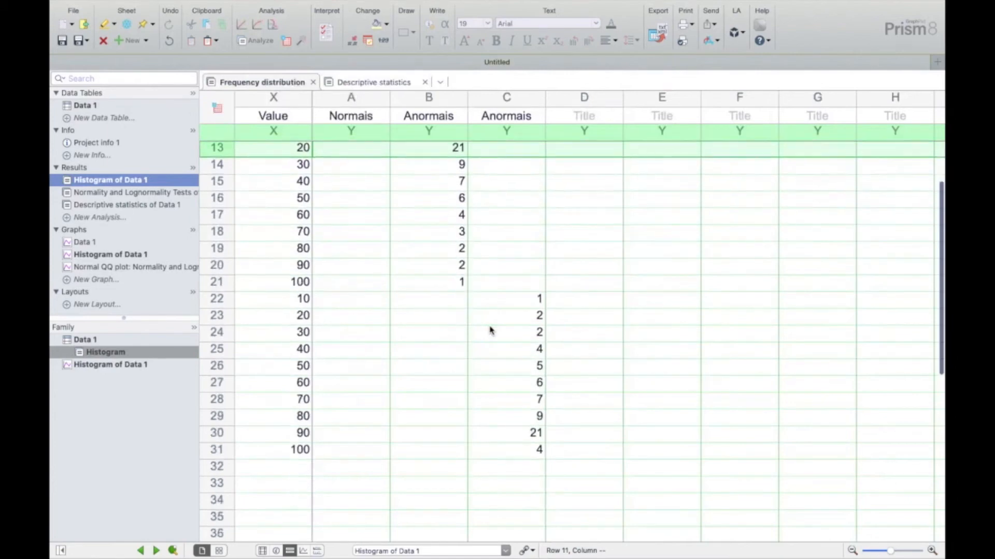
{"action": "left_click", "coordinate": [528, 435]}
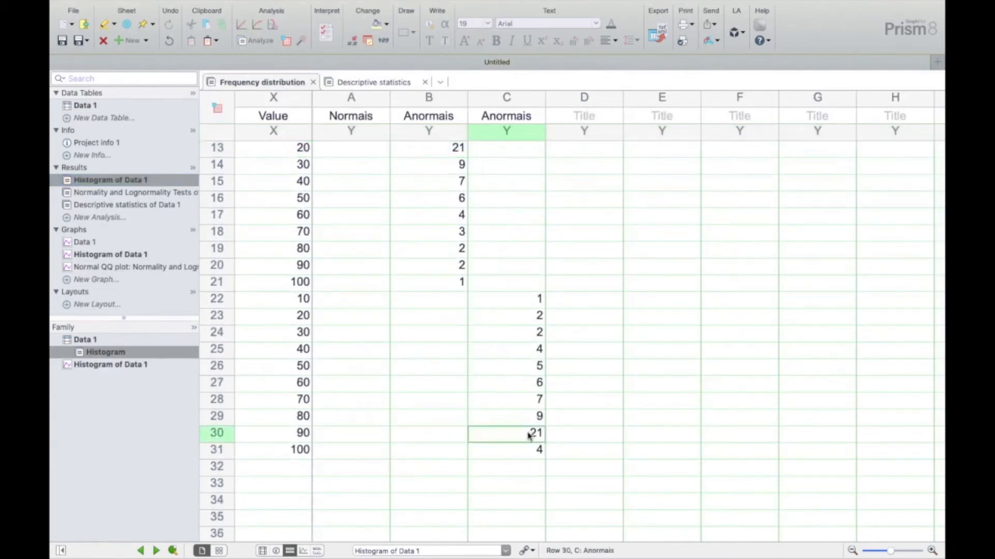
{"action": "left_click", "coordinate": [274, 437]}
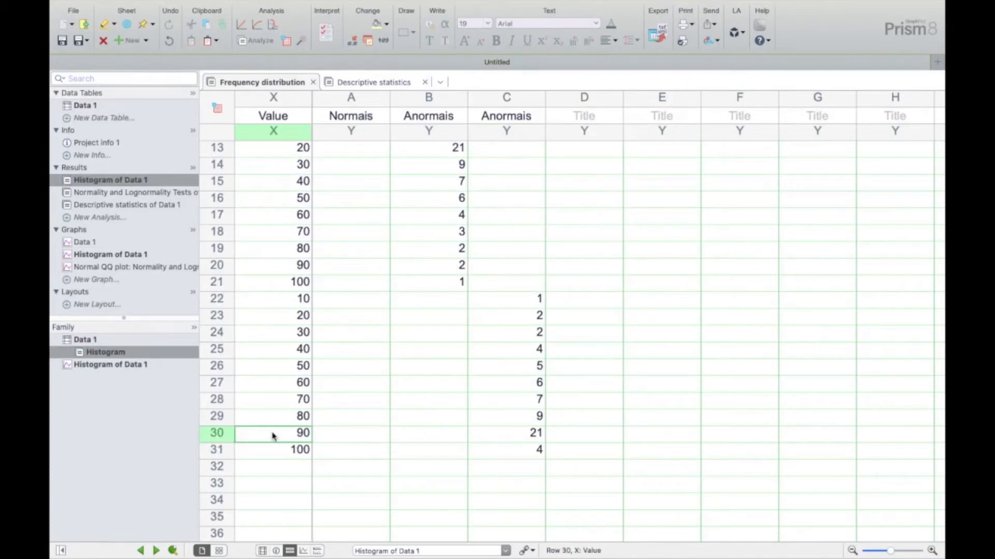
{"action": "scroll", "coordinate": [313, 443], "scroll_direction": "up", "scroll_amount": 5}
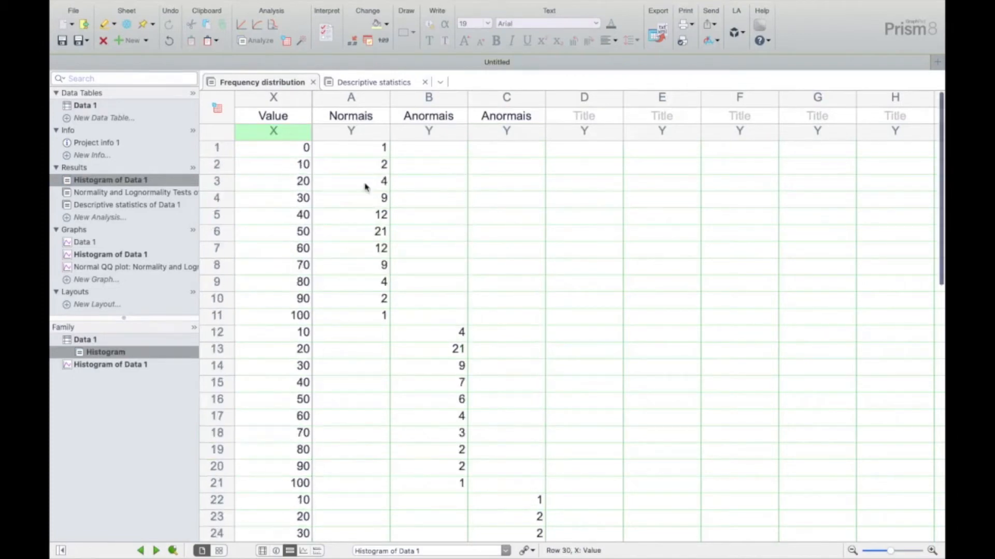
Compare medians and means of the three data sets in the histogram's descriptive statistics, and inspect their shapes in the Histogram of Data 1 graph
{"action": "left_click", "coordinate": [375, 82]}
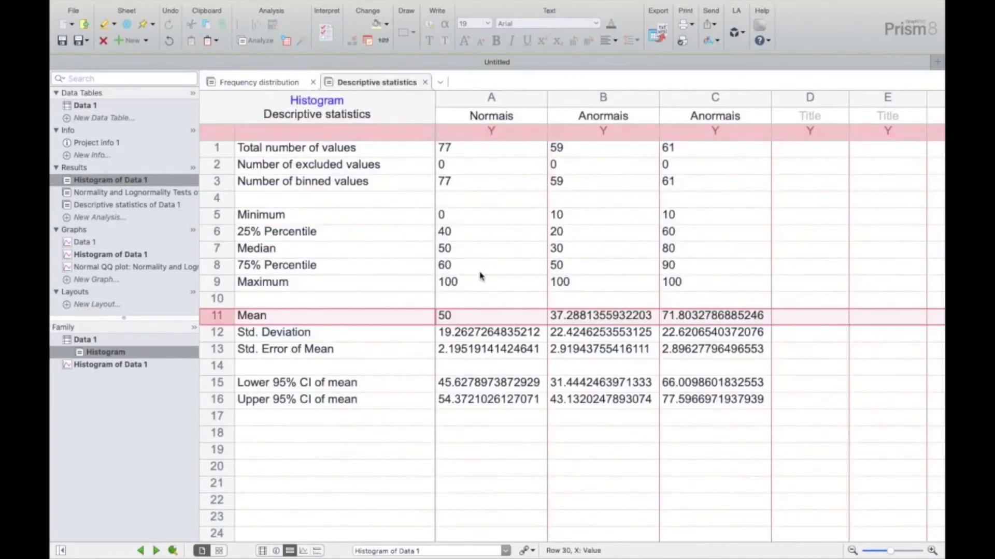
{"action": "left_click", "coordinate": [220, 250]}
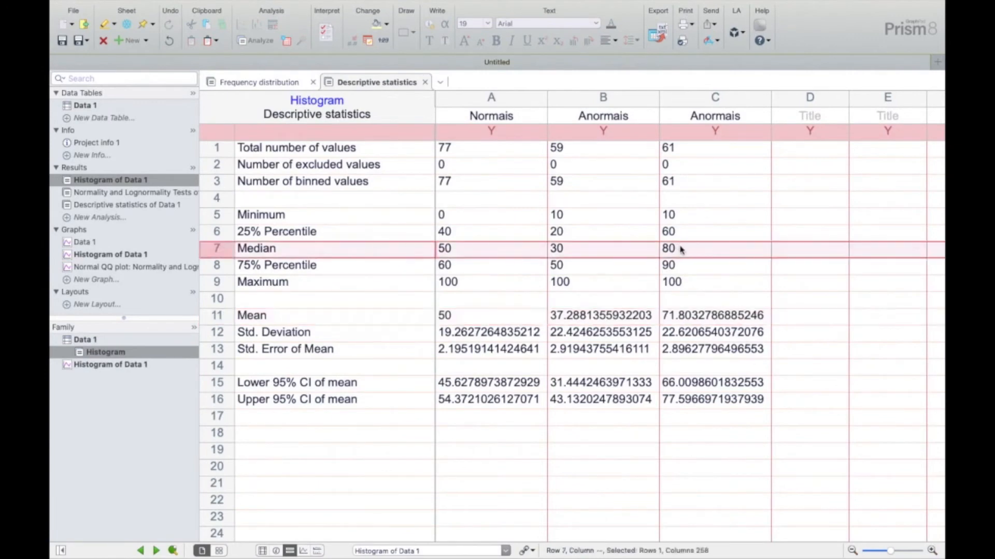
{"action": "left_click", "coordinate": [211, 316]}
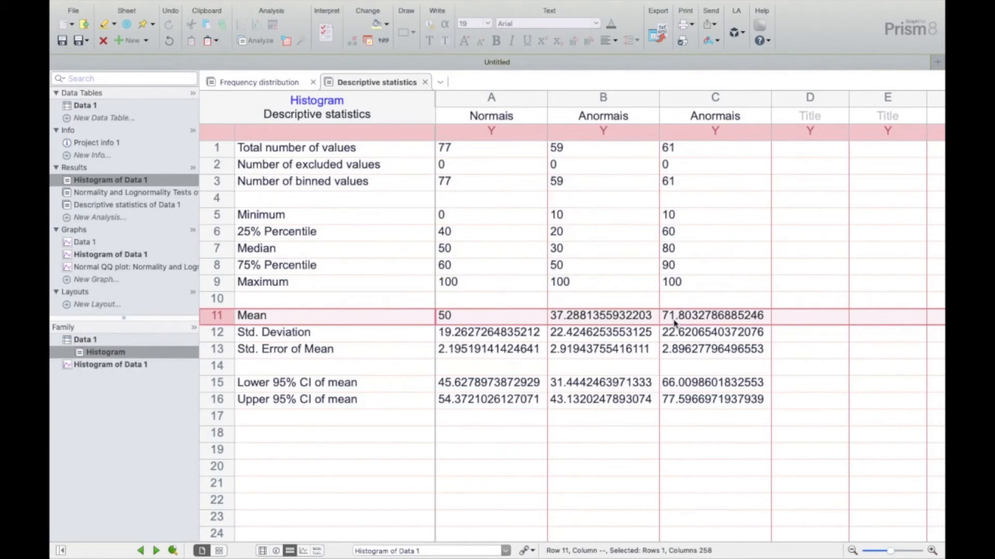
{"action": "left_click", "coordinate": [139, 257]}
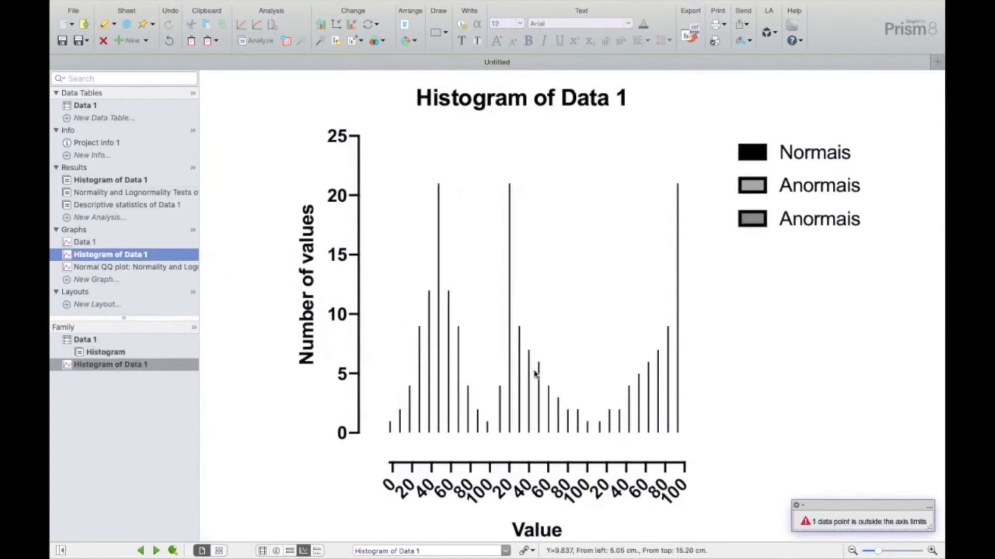
{"action": "mouse_move", "coordinate": [609, 430]}
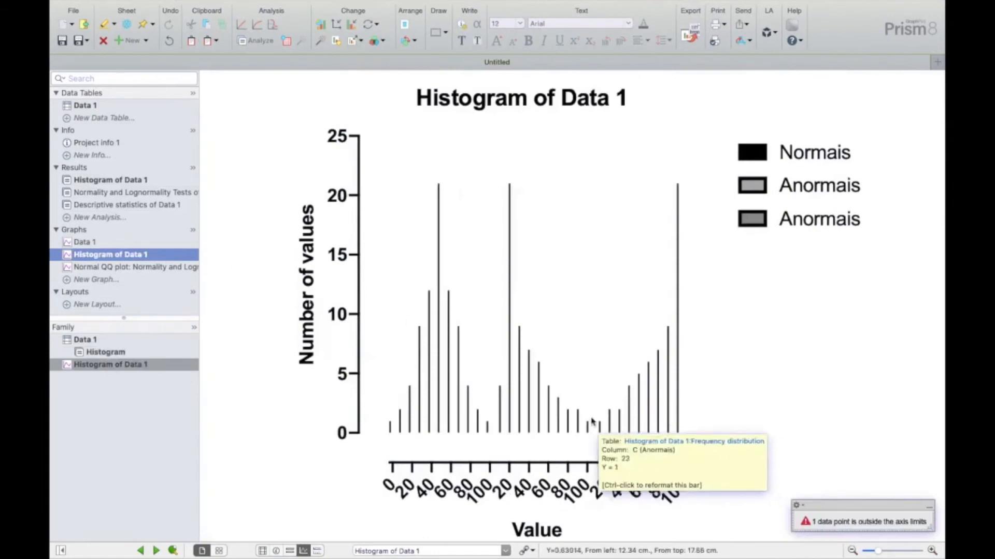
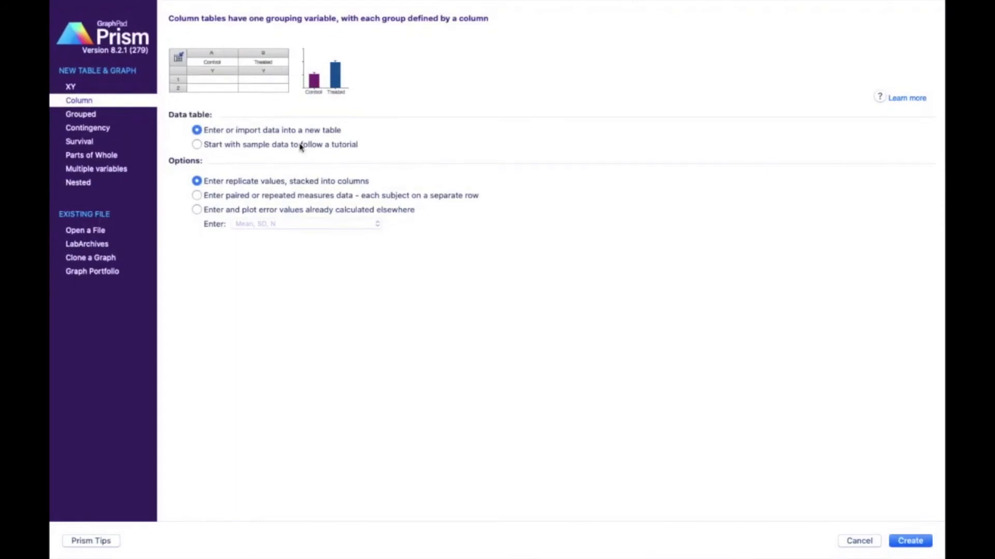
Create a new Column data table for replicate values stacked into columns and display the project full screen
{"action": "left_click", "coordinate": [910, 542]}
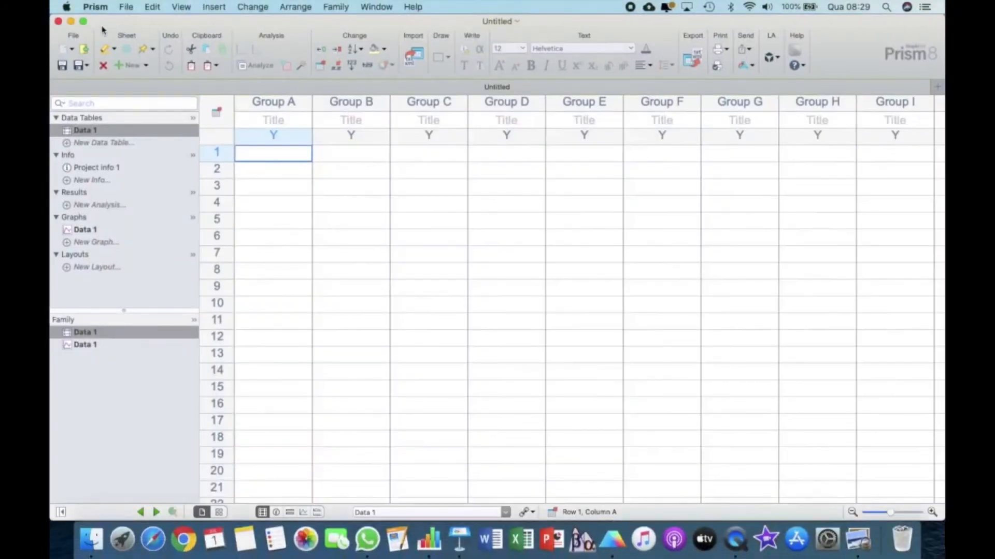
{"action": "left_click", "coordinate": [83, 21]}
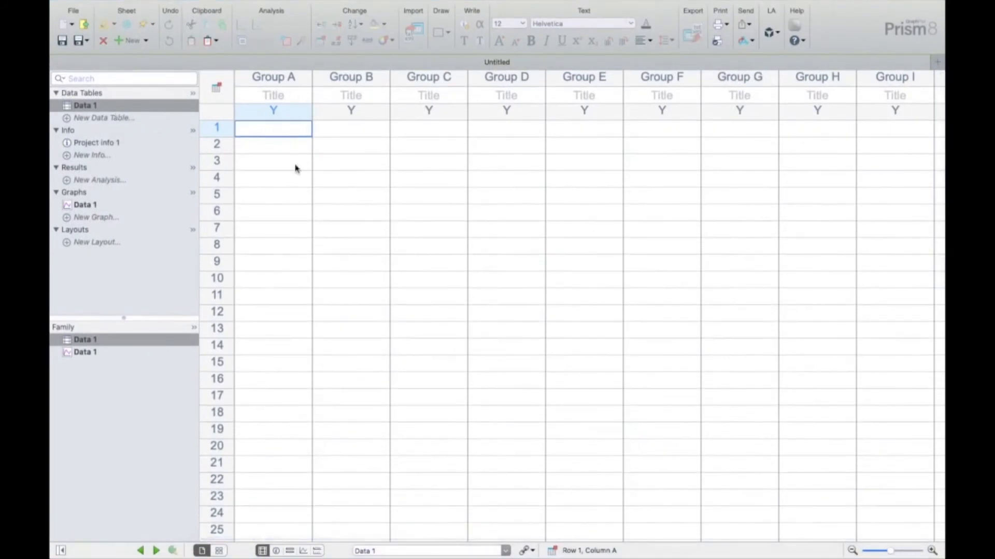
Switch to the Numbers file Altura.numbers and copy the "Altura (cm) da turma 2020.1" values, cells A2 to A21, from the "Altura x Peso" sheet
{"action": "key", "text": "ctrl+Right"}
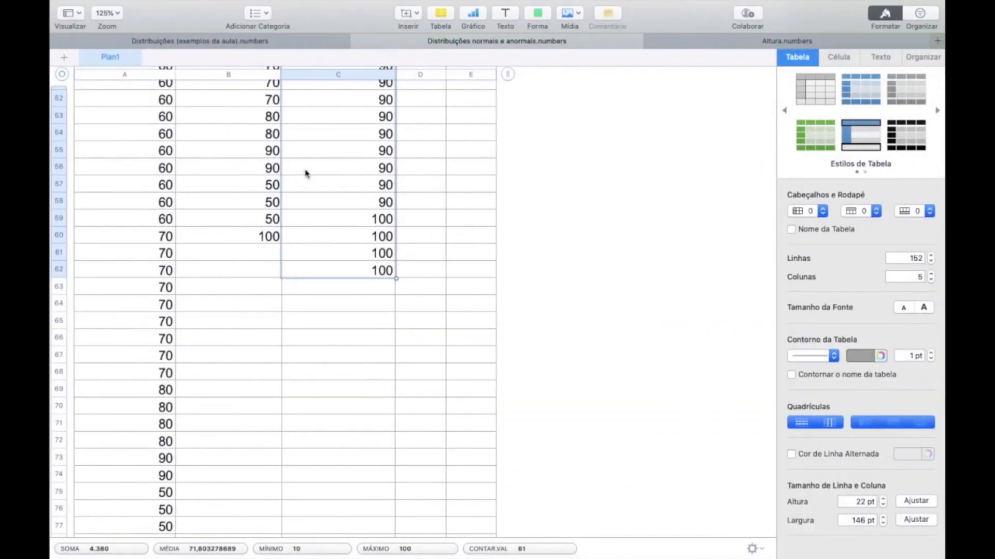
{"action": "scroll", "coordinate": [402, 134], "scroll_direction": "up", "scroll_amount": 6}
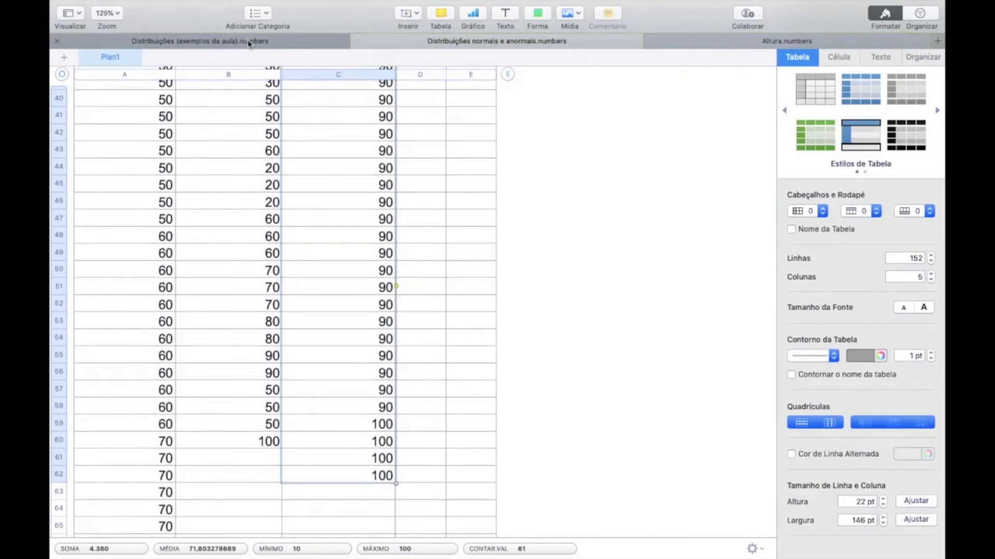
{"action": "left_click", "coordinate": [715, 43]}
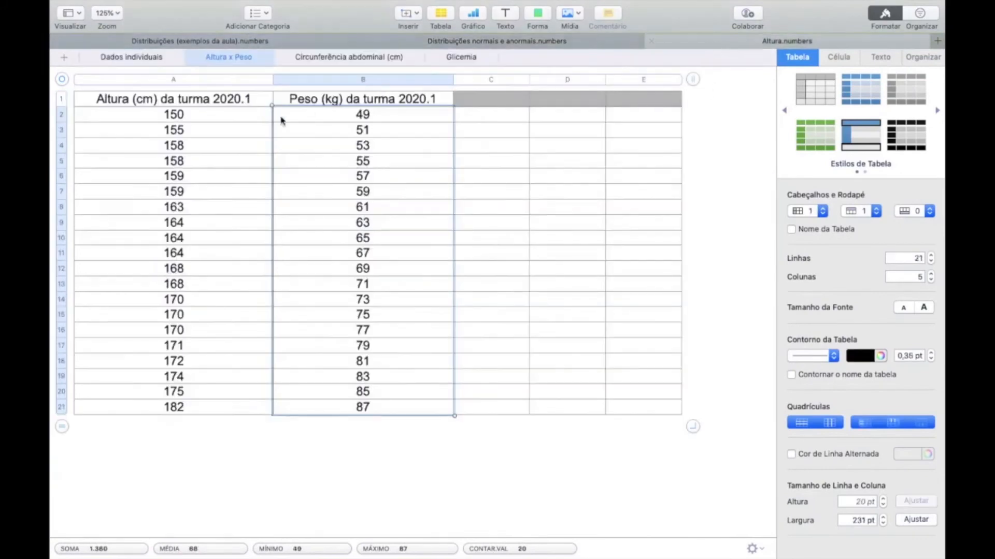
{"action": "scroll", "coordinate": [259, 160], "scroll_direction": "up", "scroll_amount": 2}
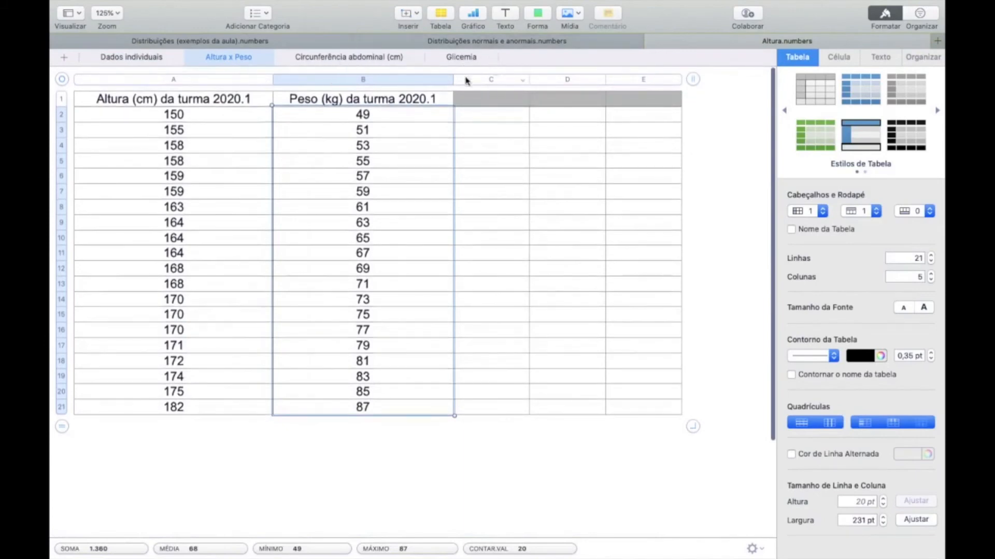
{"action": "left_click", "coordinate": [174, 118]}
{"action": "left_click", "coordinate": [195, 408]}
{"action": "left_click", "coordinate": [159, 120]}
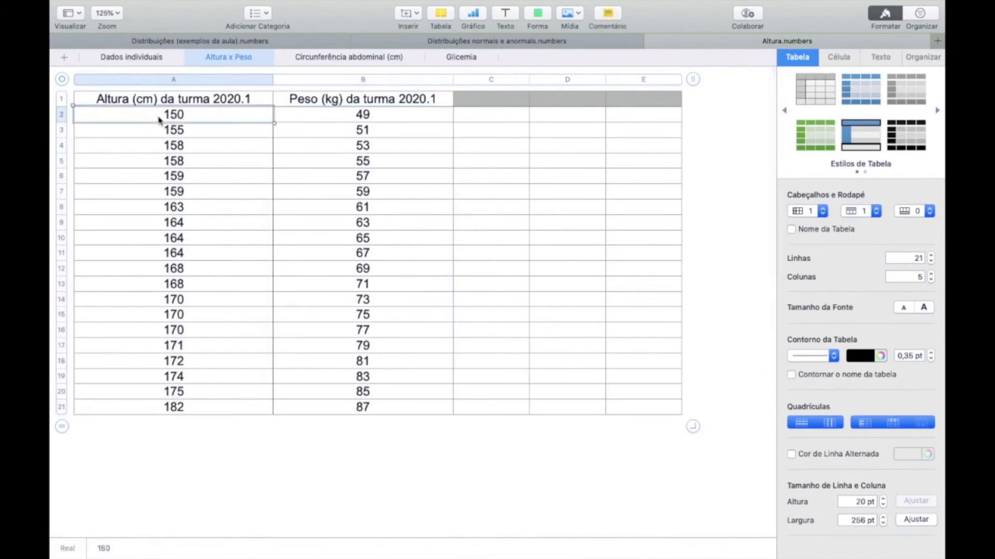
{"action": "left_click", "coordinate": [199, 411], "text": "shift"}
{"action": "key", "text": "super+c"}
Return to Prism and paste the copied height values into Group A of the new Data 1 table, starting at row 1
{"action": "key", "text": "ctrl+Left"}
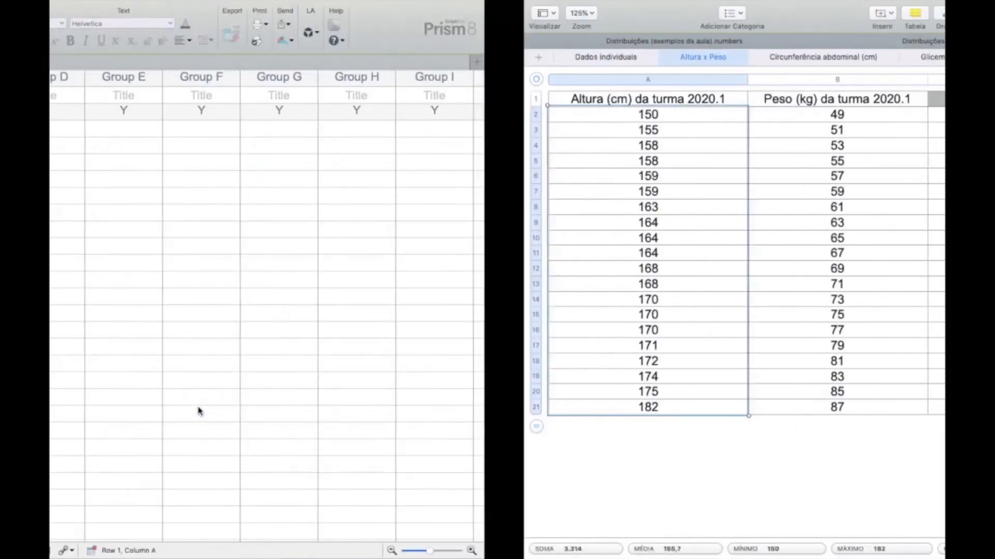
{"action": "right_click", "coordinate": [287, 134]}
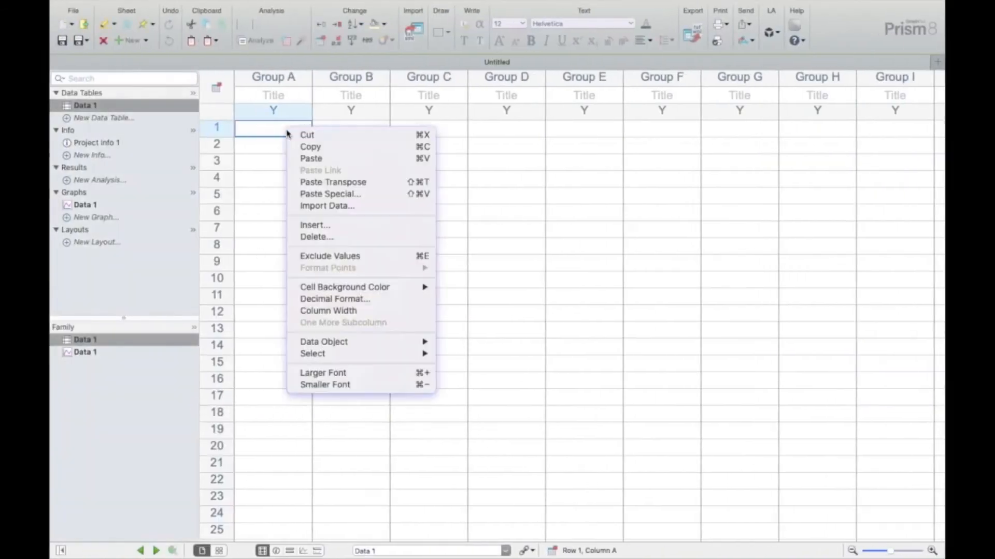
{"action": "left_click", "coordinate": [311, 159]}
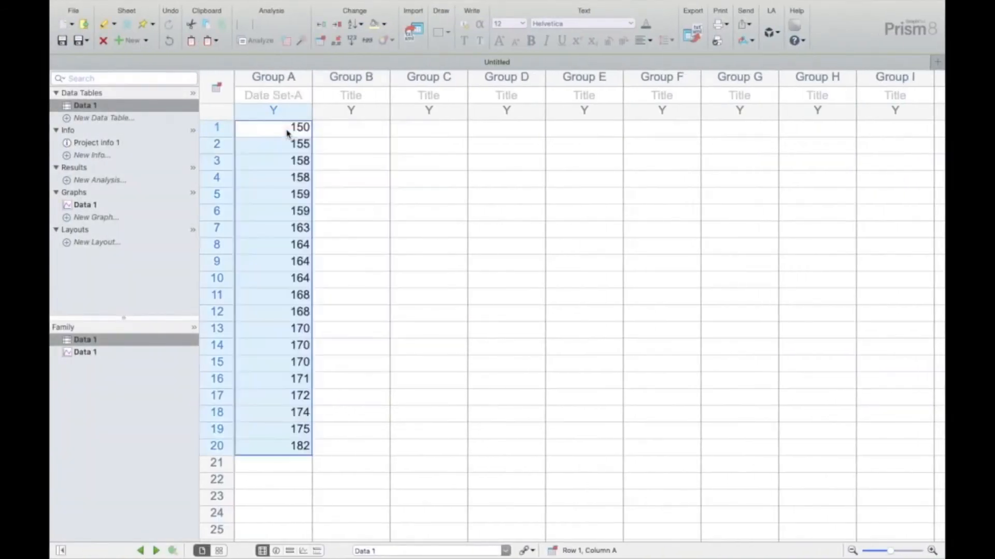
Title the Group A column "Altura (cm) da turma 2020.1"
{"action": "left_click", "coordinate": [299, 96]}
{"action": "type", "text": "Altura (cm) da turma 2020.1"}
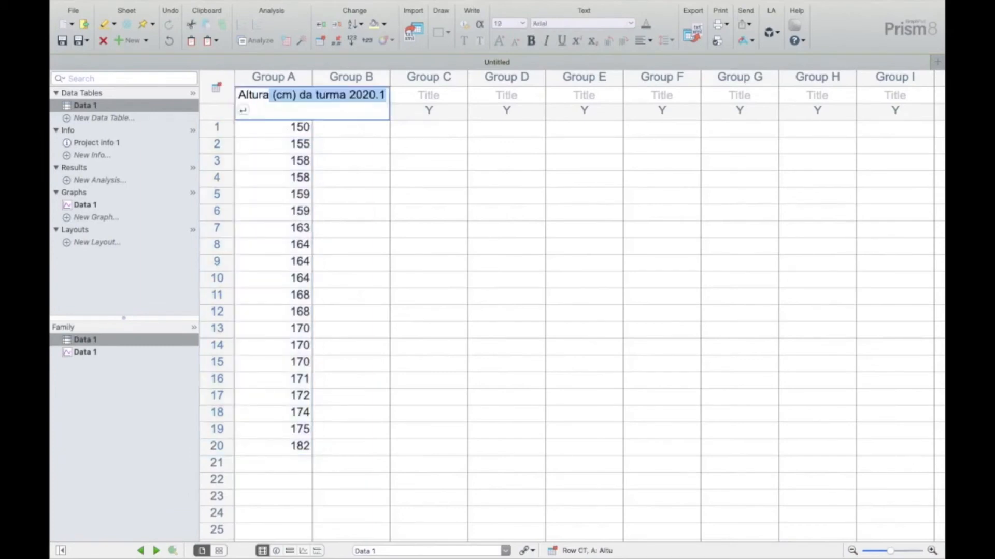
{"action": "key", "text": "Return"}
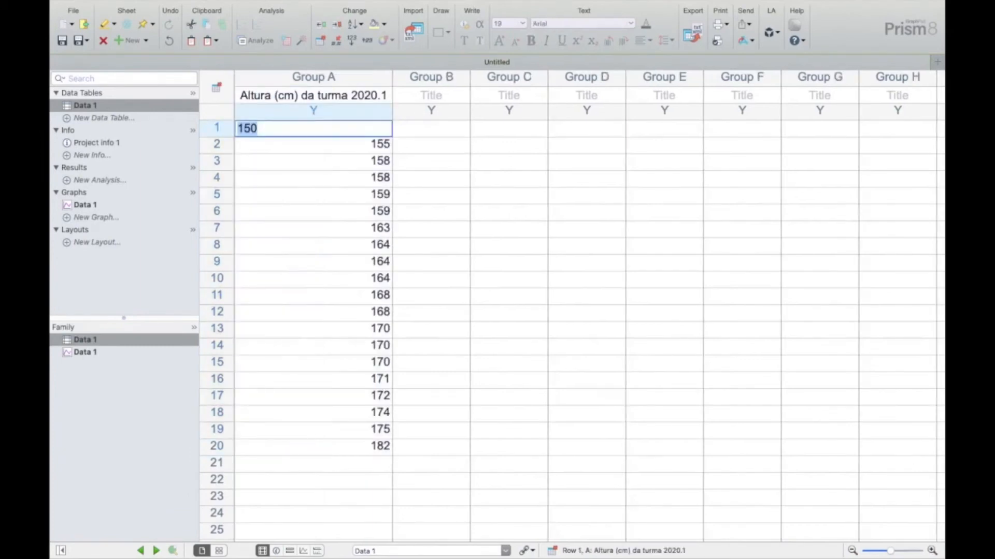
{"action": "left_click", "coordinate": [563, 289]}
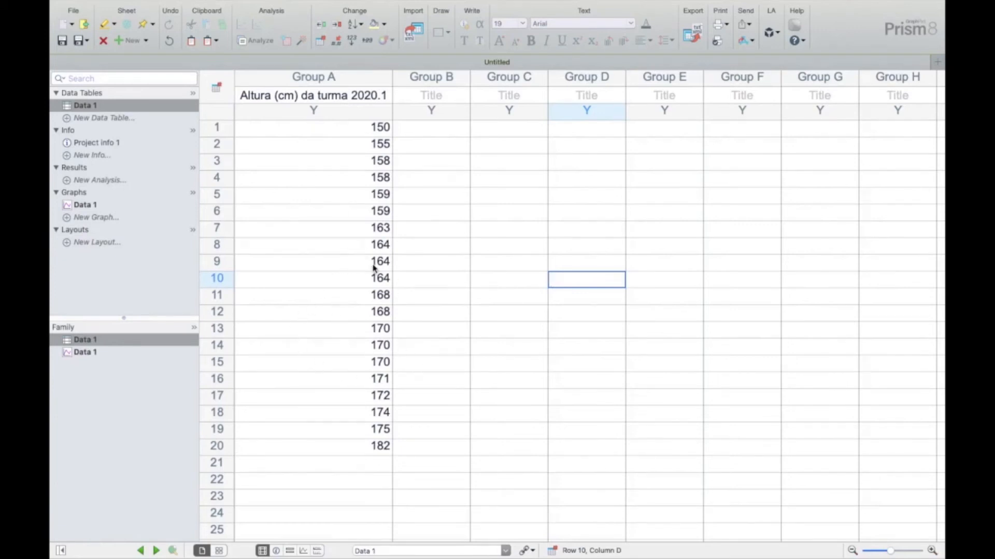
Run Normality and Lognormality Tests on the height column for a normal distribution, using only the D'Agostino-Pearson test and creating a QQ plot
{"action": "left_click", "coordinate": [263, 41]}
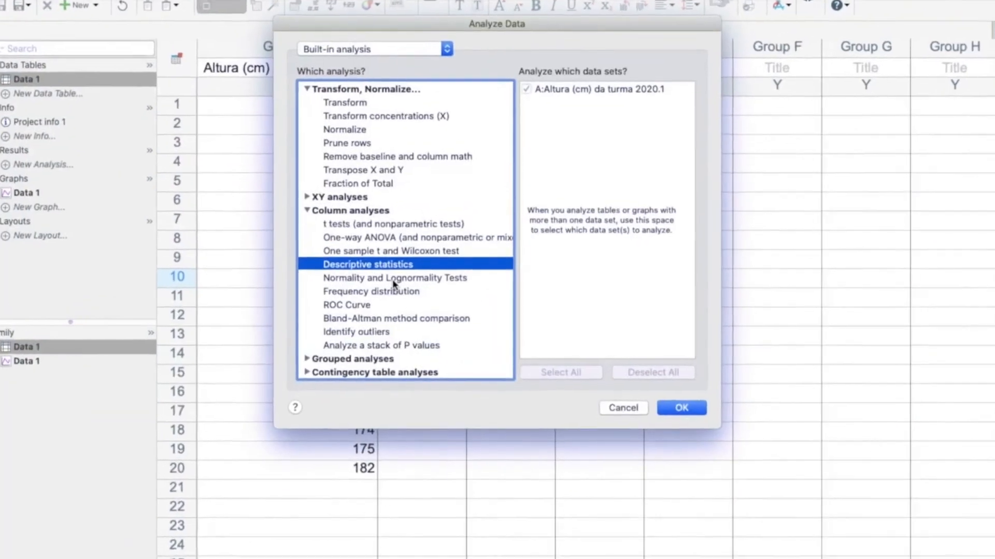
{"action": "left_click", "coordinate": [409, 280]}
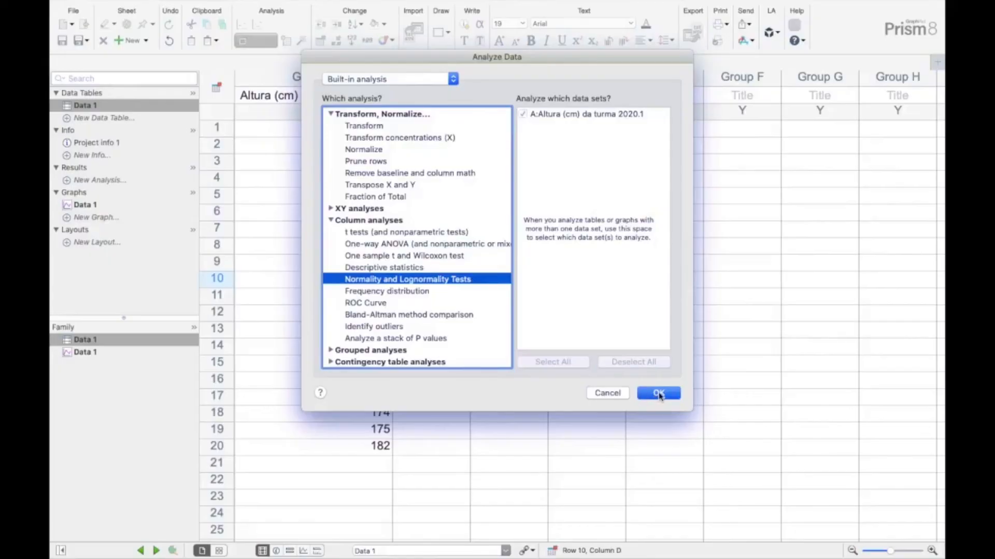
{"action": "left_click", "coordinate": [832, 473]}
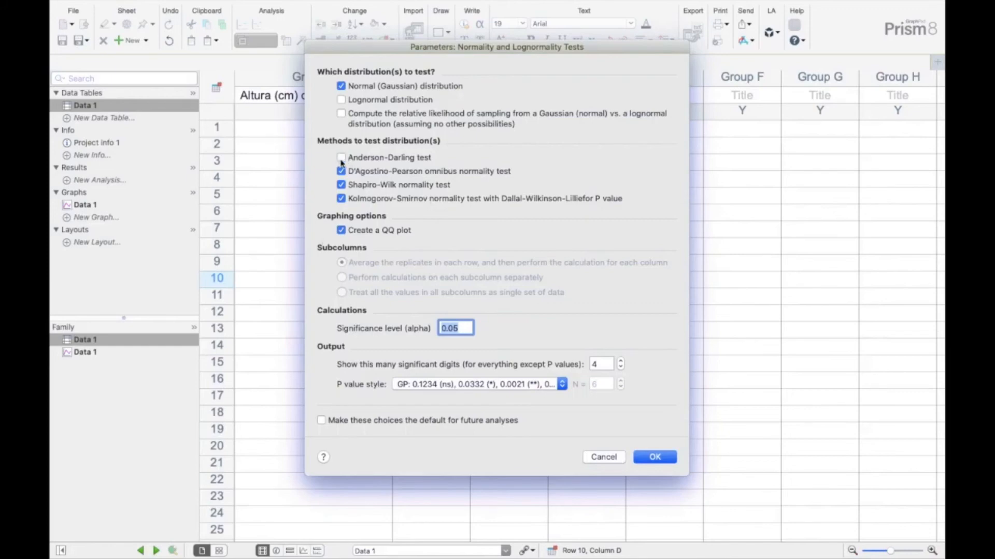
{"action": "left_click", "coordinate": [340, 171]}
{"action": "left_click", "coordinate": [341, 199]}
{"action": "left_click", "coordinate": [341, 171]}
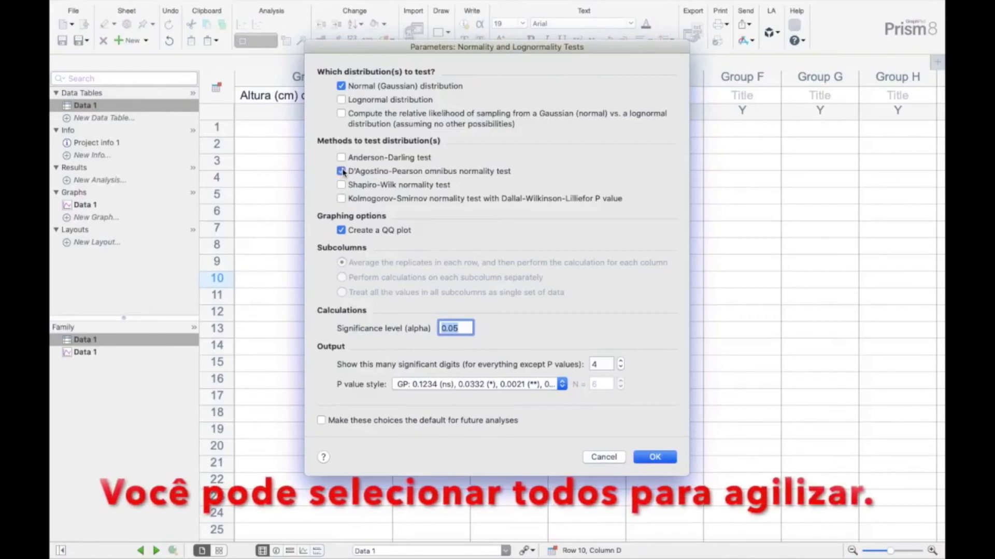
{"action": "left_click_drag", "start_coordinate": [485, 52], "coordinate": [410, 44]}
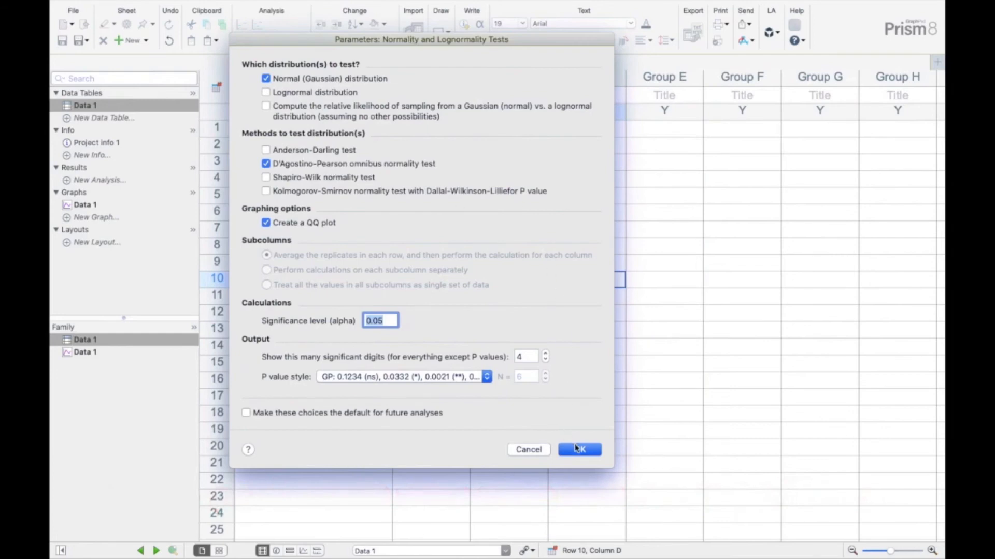
{"action": "left_click", "coordinate": [576, 449]}
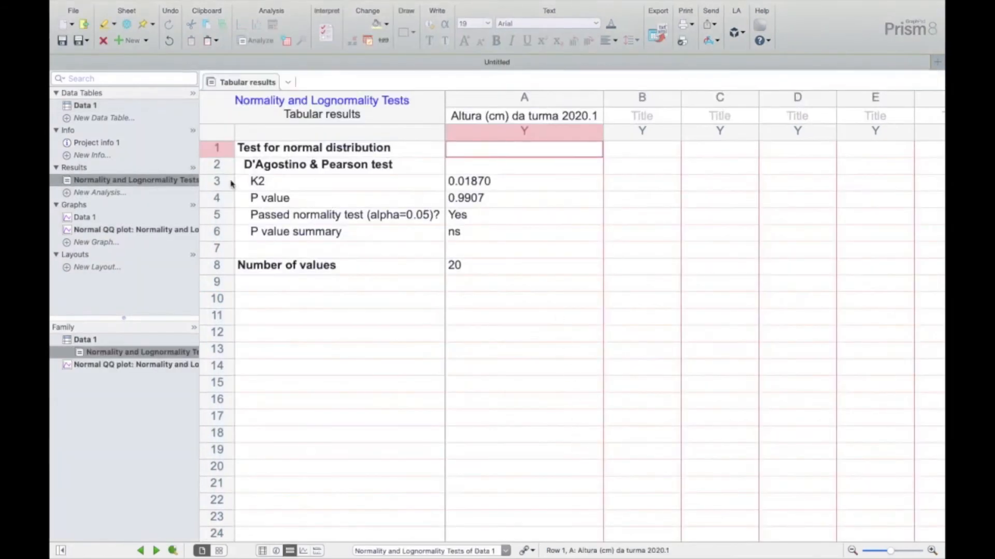
Check the normality verdict and number of values for the height column, and return to the Data 1 table
{"action": "left_click", "coordinate": [209, 219]}
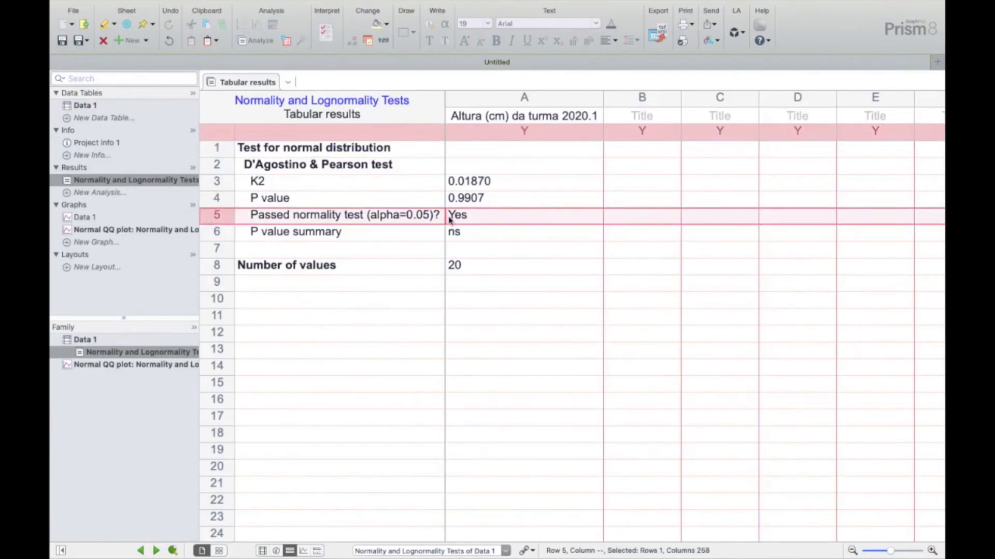
{"action": "left_click", "coordinate": [450, 264]}
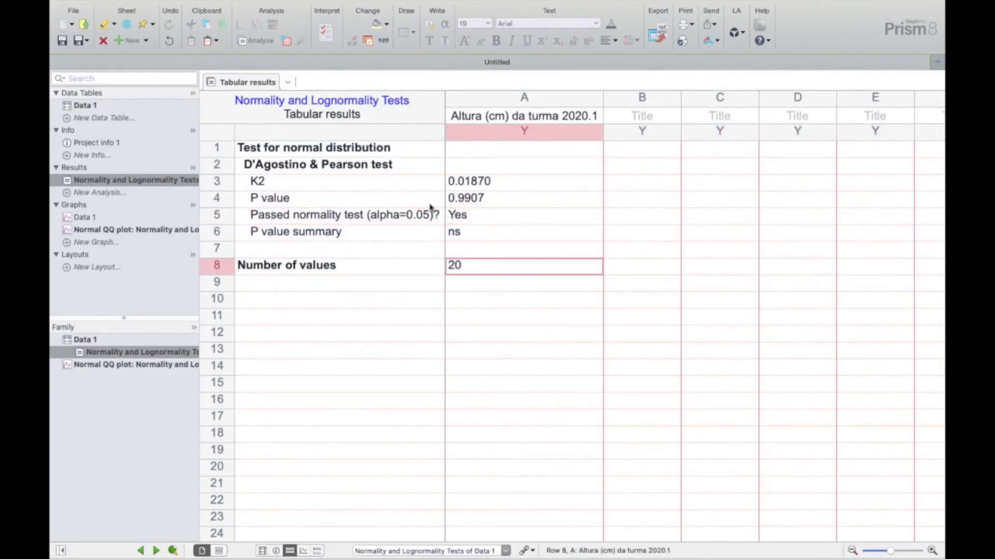
{"action": "left_click", "coordinate": [93, 108]}
Switch to the Numbers file Altura.numbers and copy the abdominal circumference values, cells A2 to A25, from the "Circunferência abdominal (cm)" sheet
{"action": "key", "text": "ctrl+Right"}
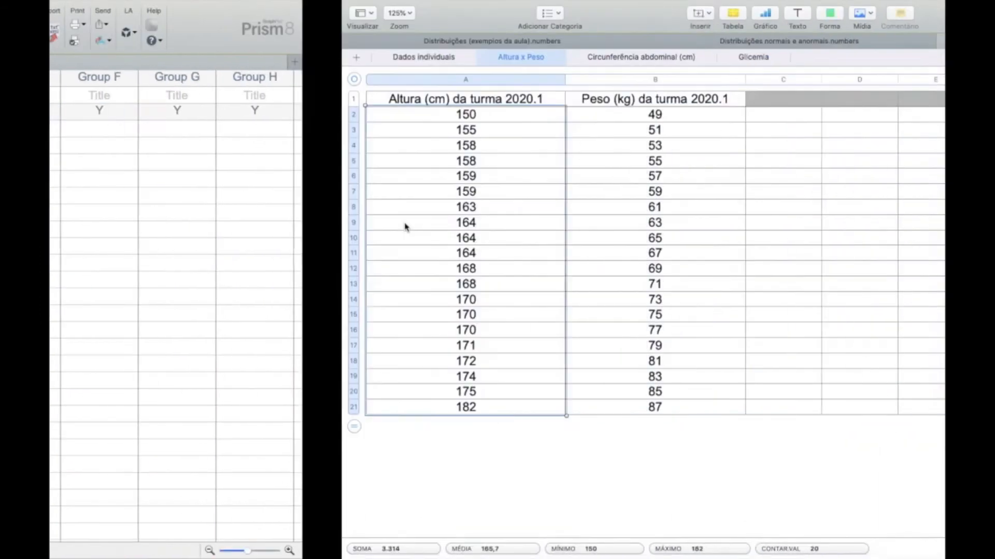
{"action": "left_click", "coordinate": [348, 58]}
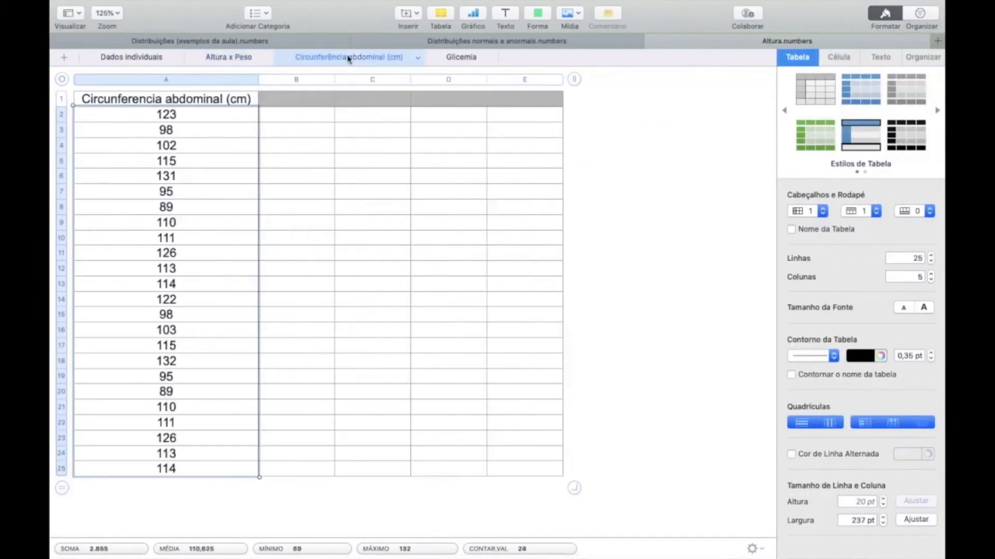
{"action": "left_click", "coordinate": [169, 119]}
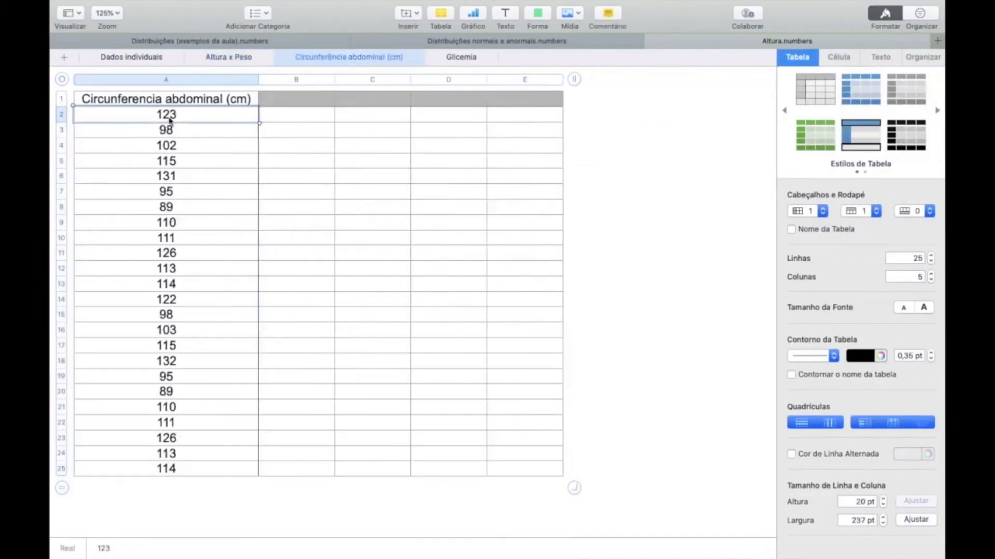
{"action": "left_click", "coordinate": [181, 471], "text": "shift"}
{"action": "key", "text": "super+c"}
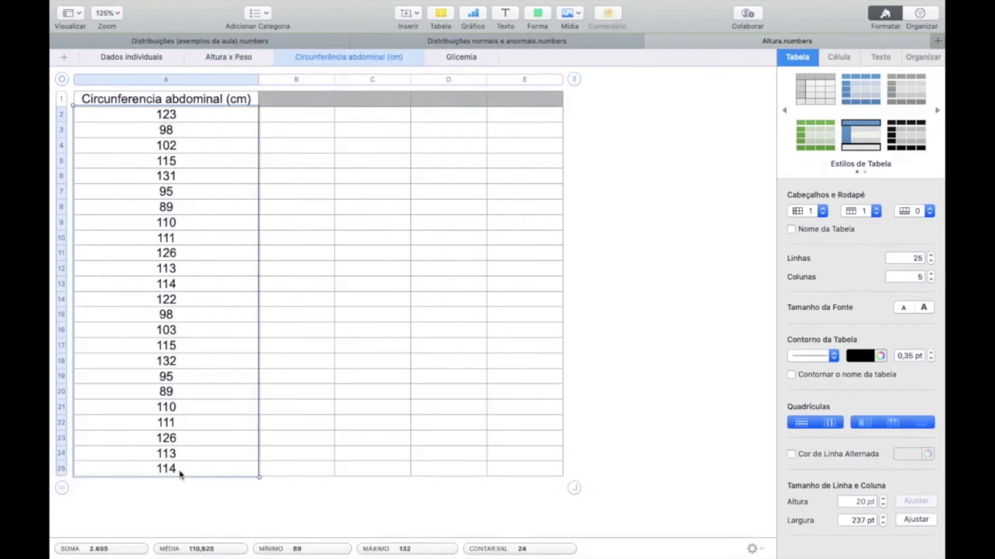
Return to Prism and paste the copied circumference values into Group B of Data 1, starting at row 1
{"action": "key", "text": "super+Tab"}
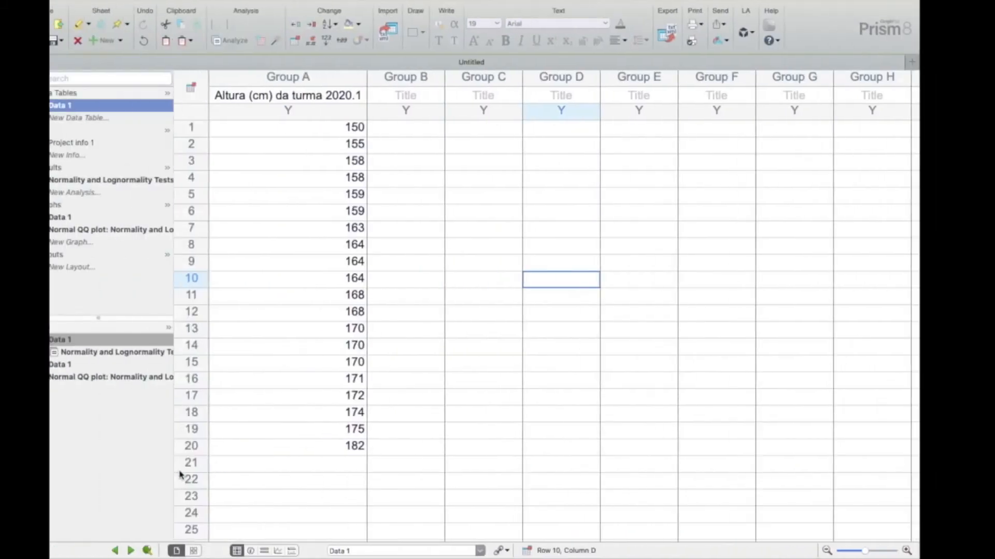
{"action": "left_click", "coordinate": [446, 124]}
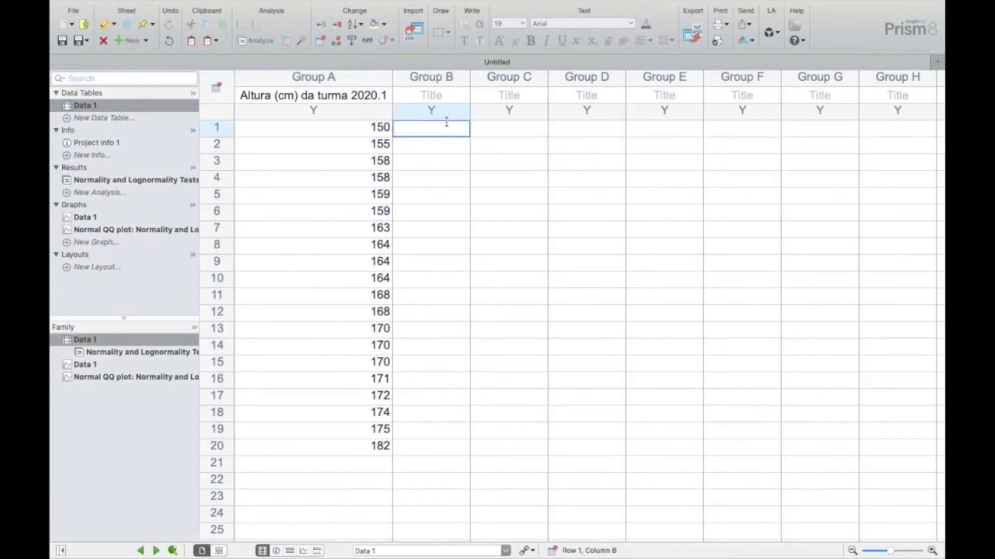
{"action": "key", "text": "super+v"}
Title the Group B column "Circunferencia abdominal (cm)"
{"action": "left_click", "coordinate": [447, 95]}
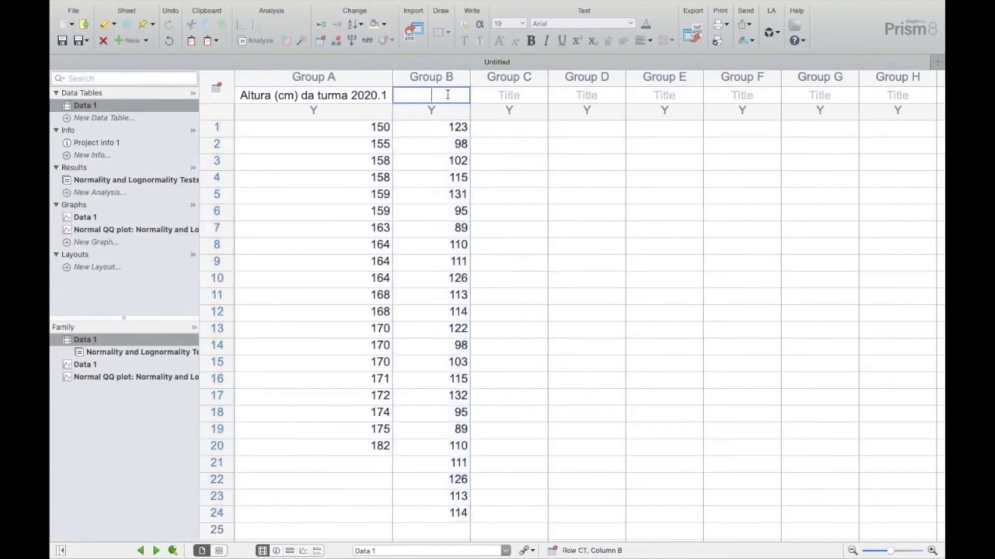
{"action": "type", "text": "Circunferencia abdominal (cm"}
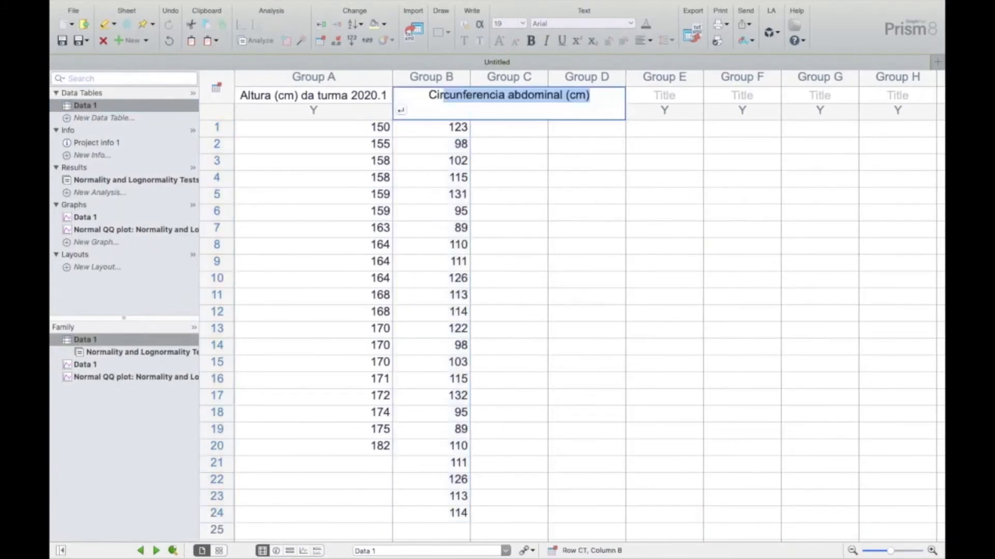
{"action": "key", "text": "Return"}
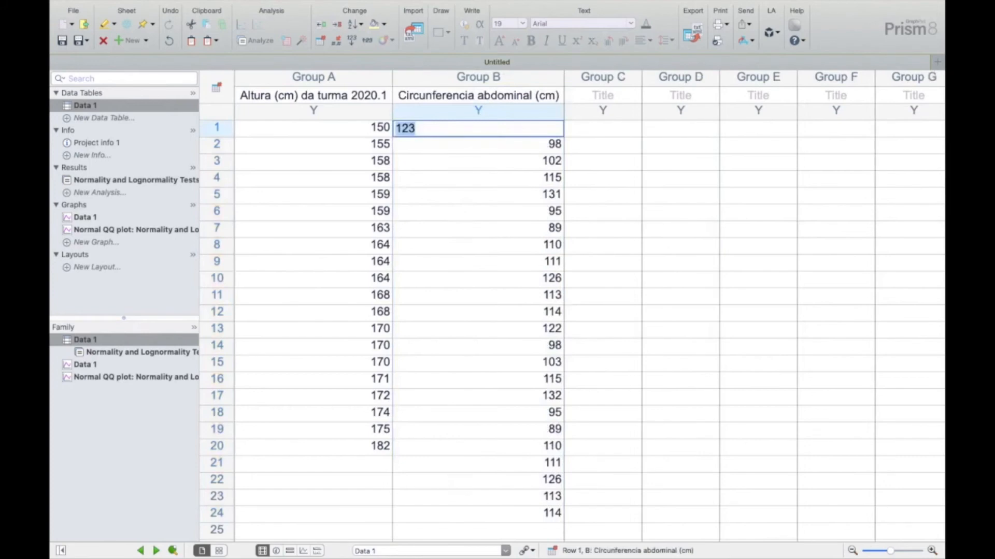
{"action": "left_click", "coordinate": [794, 337]}
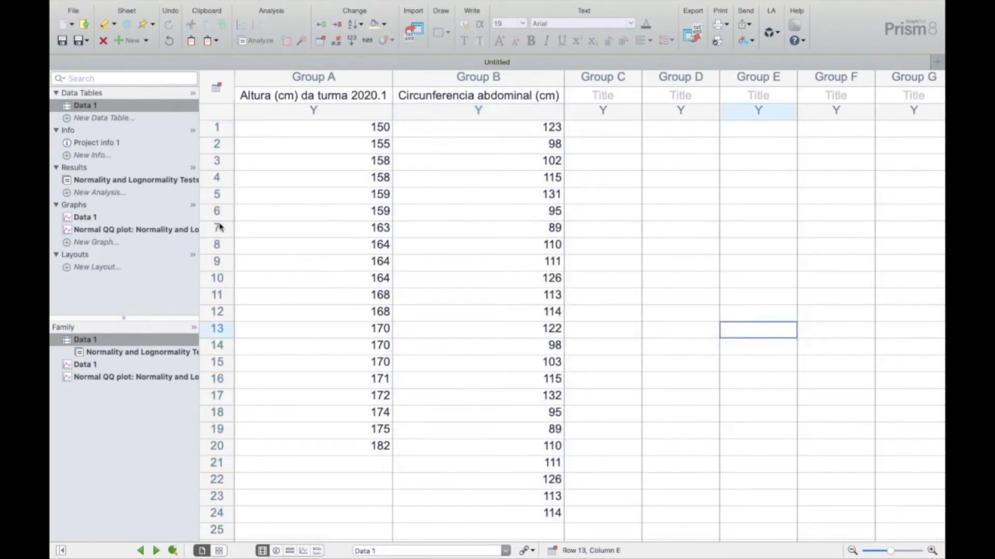
Examine the normality results and number of values for abdominal circumference beside the height column, and return to the Data 1 table
{"action": "left_click", "coordinate": [182, 184]}
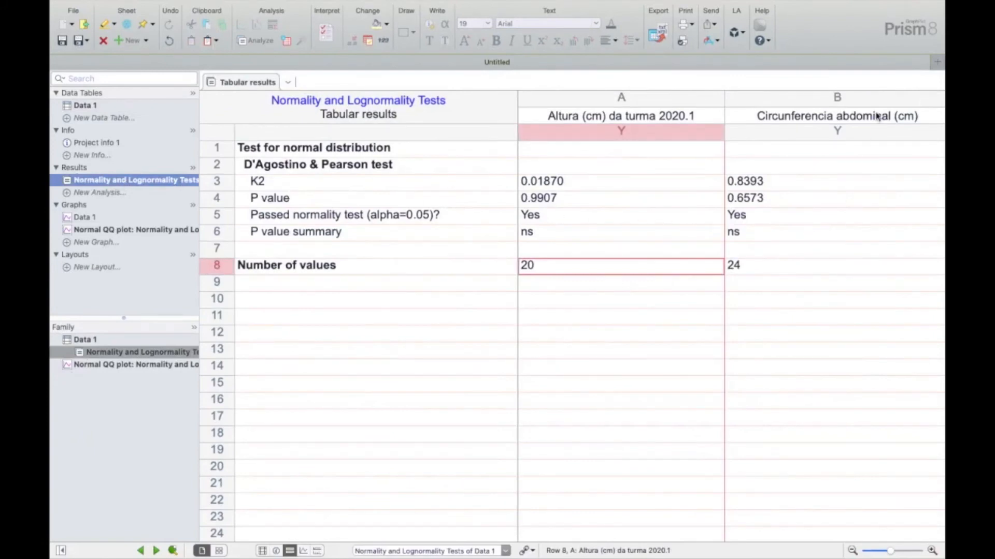
{"action": "left_click", "coordinate": [222, 217]}
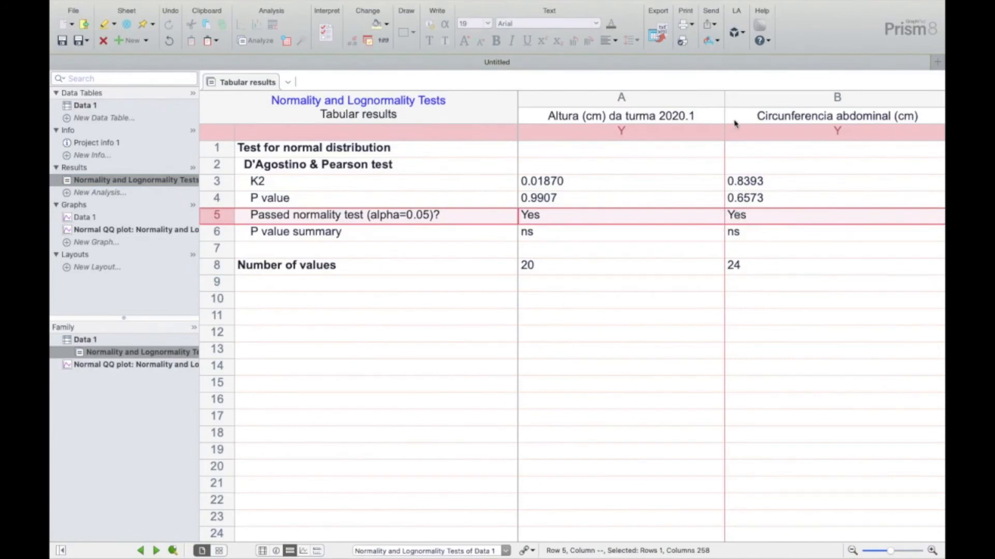
{"action": "left_click", "coordinate": [750, 272]}
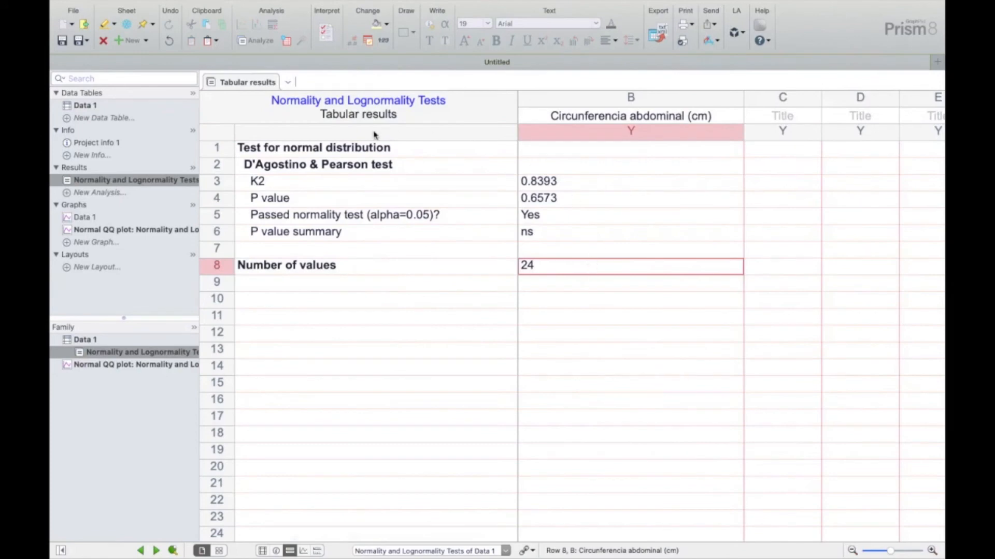
{"action": "scroll", "coordinate": [569, 229], "scroll_direction": "left", "scroll_amount": 3}
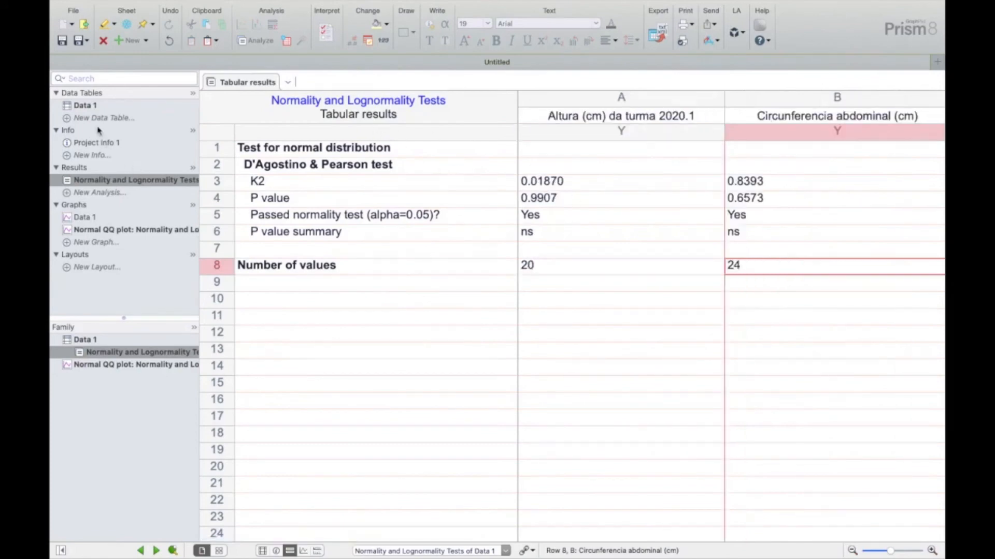
{"action": "left_click", "coordinate": [92, 106]}
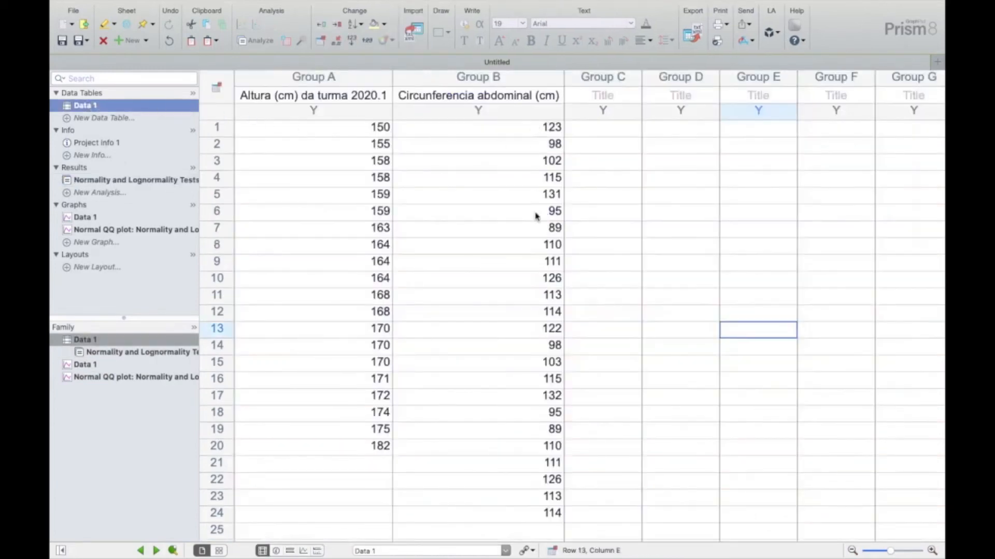
Switch to the Numbers file Altura.numbers and copy the "Peso (kg) da turma 2020.1" values, cells B2 to B21, from the "Altura x Peso" sheet
{"action": "key", "text": "ctrl+Right"}
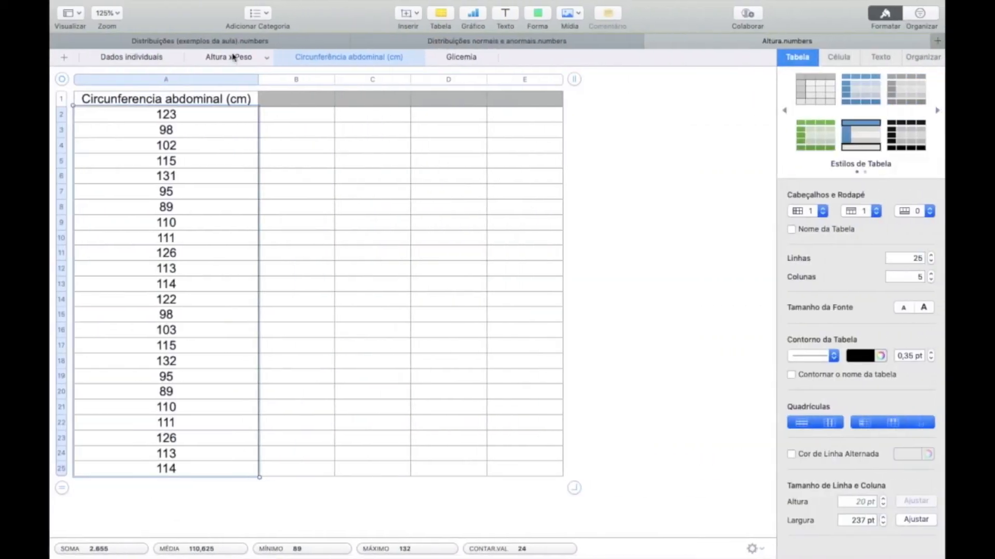
{"action": "left_click", "coordinate": [233, 57]}
{"action": "left_click_drag", "start_coordinate": [375, 116], "coordinate": [377, 410]}
{"action": "key", "text": "super+c"}
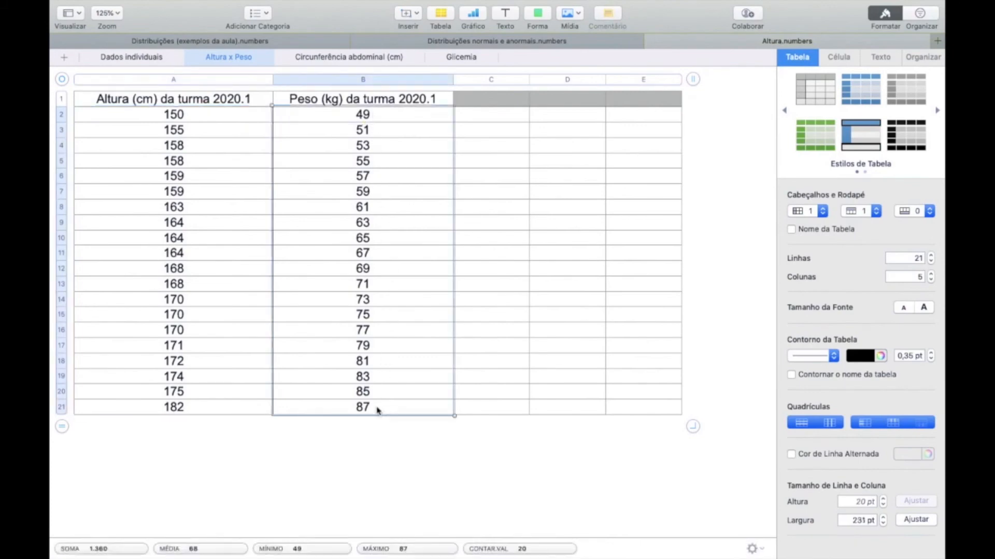
Return to Prism and paste the copied weight values into Group C of Data 1, starting at row 1
{"action": "key", "text": "ctrl+Left"}
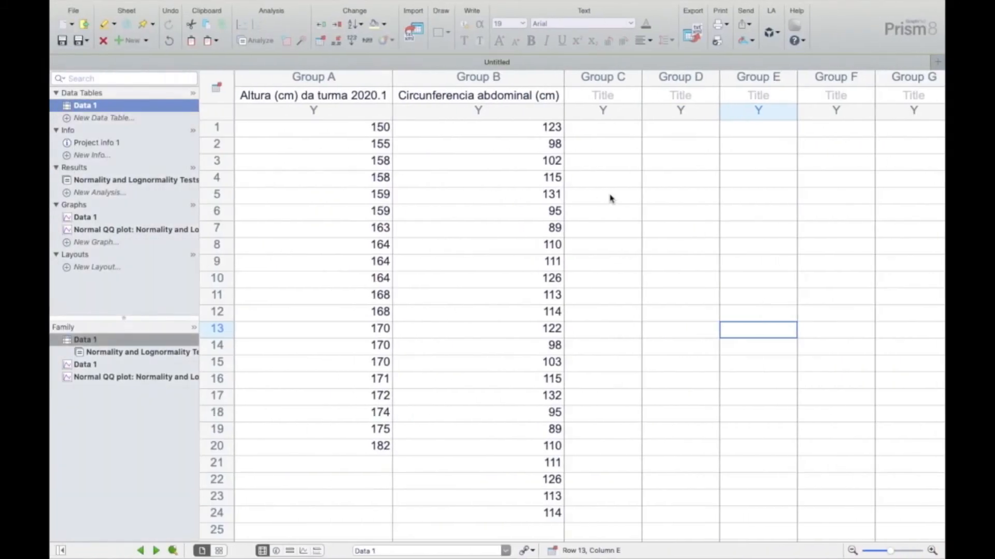
{"action": "left_click", "coordinate": [606, 128]}
{"action": "key", "text": "super+v"}
Title the Group C column "Peso (kg) da turma 2020.1"
{"action": "left_click", "coordinate": [609, 95]}
{"action": "type", "text": "Pes"}
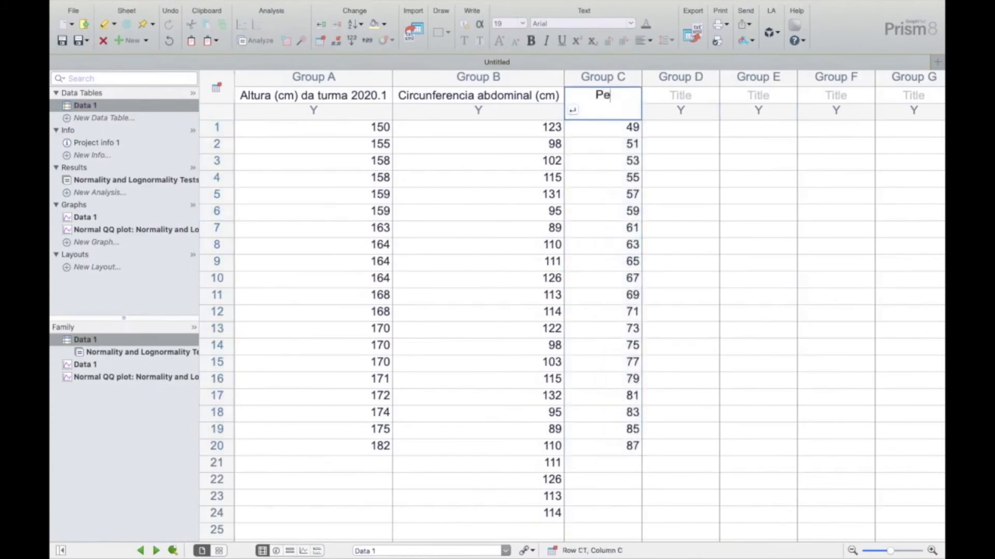
{"action": "key", "text": "Return"}
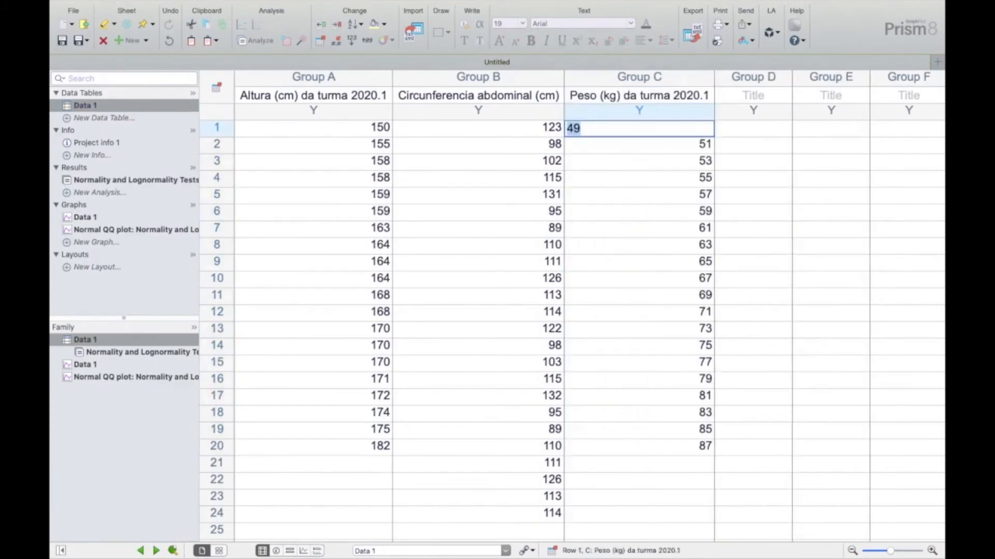
{"action": "left_click", "coordinate": [832, 337]}
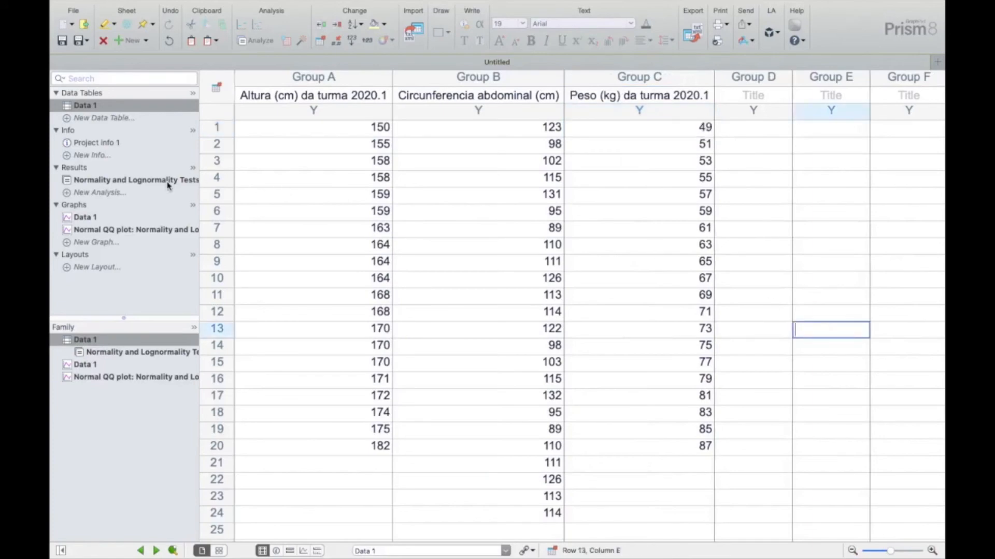
Review the weight column's normality results beside the circumference column, narrowing the row-label column, and return to the Data 1 table
{"action": "left_click", "coordinate": [138, 184]}
{"action": "scroll", "coordinate": [648, 386], "scroll_direction": "right", "scroll_amount": 5}
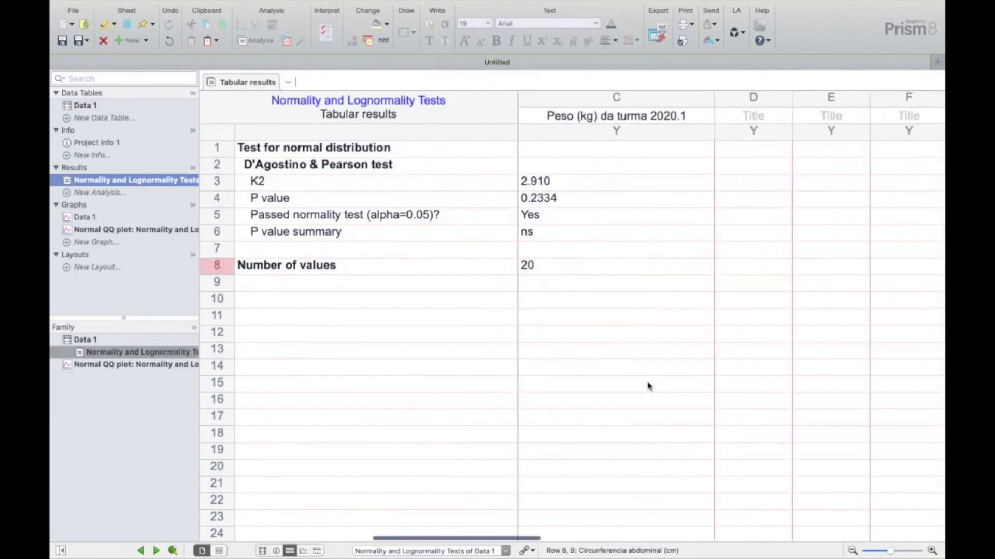
{"action": "scroll", "coordinate": [648, 387], "scroll_direction": "left", "scroll_amount": 3}
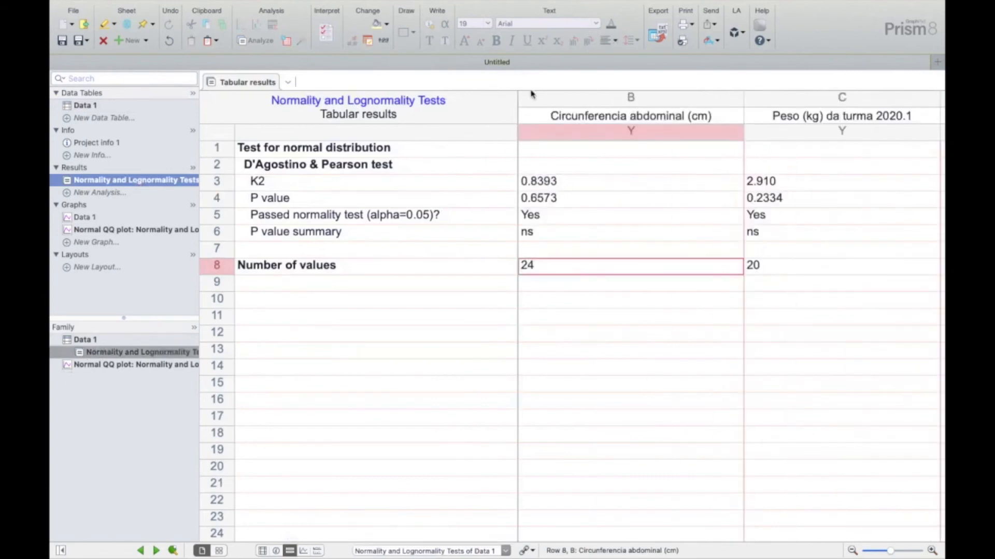
{"action": "left_click_drag", "start_coordinate": [517, 94], "coordinate": [477, 83]}
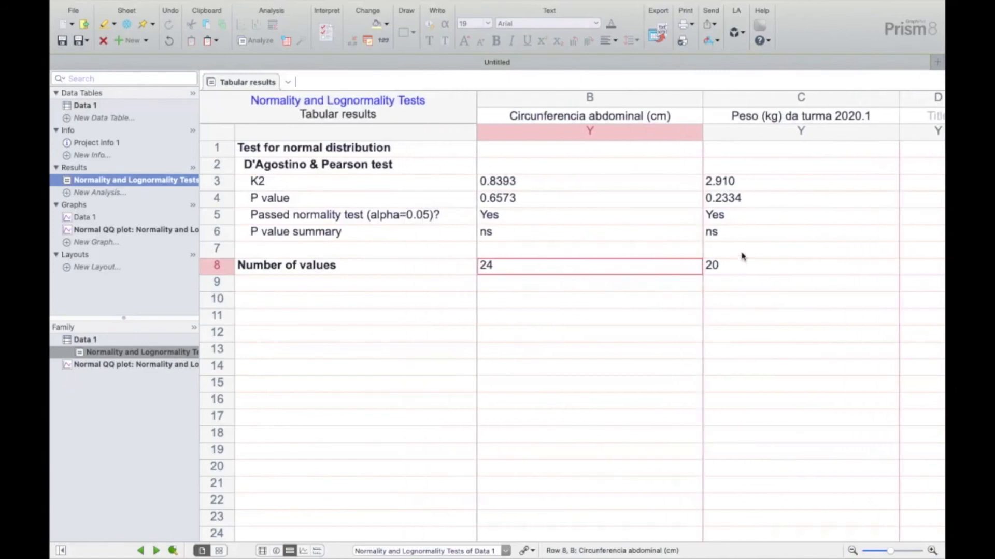
{"action": "left_click", "coordinate": [216, 215]}
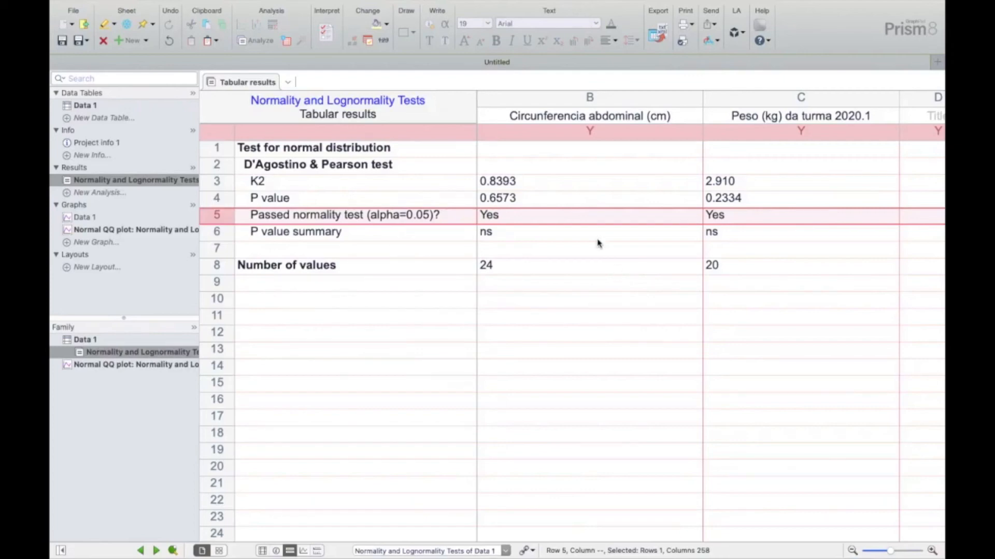
{"action": "left_click", "coordinate": [96, 107]}
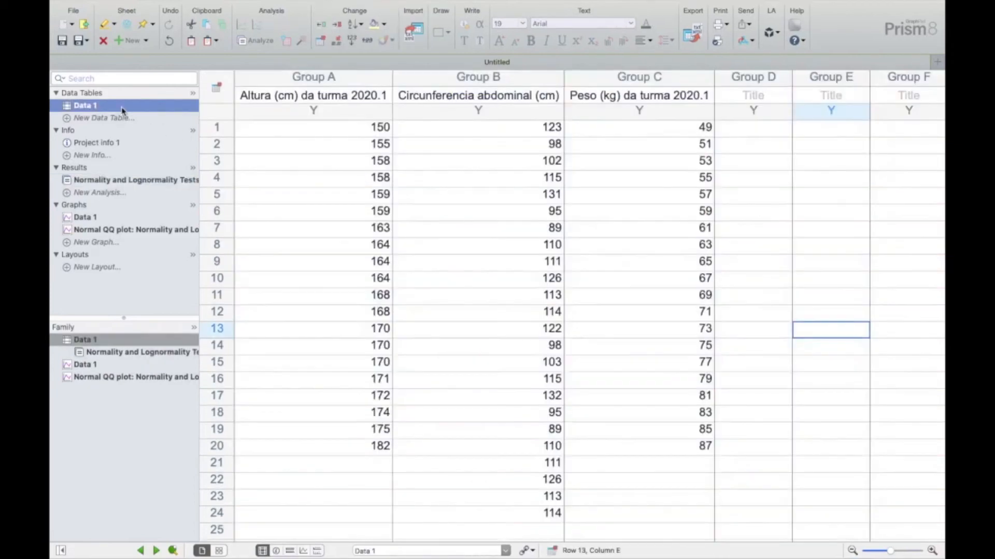
Switch to Numbers and copy the "Glicemia (mg/dl)" values, cells A2 to A14, from the Glicemia sheet of Altura.numbers
{"action": "key", "text": "ctrl+Right"}
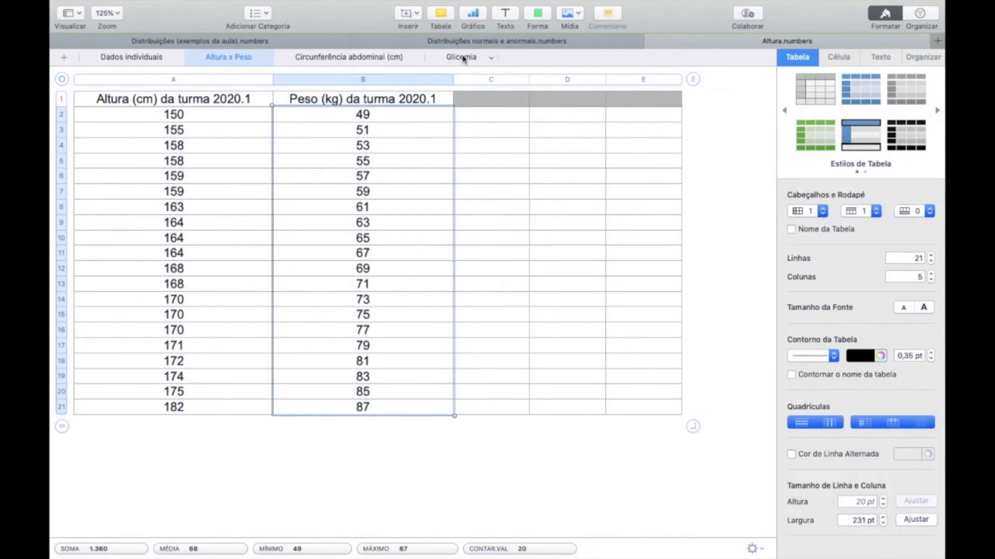
{"action": "key", "text": "ctrl+Left"}
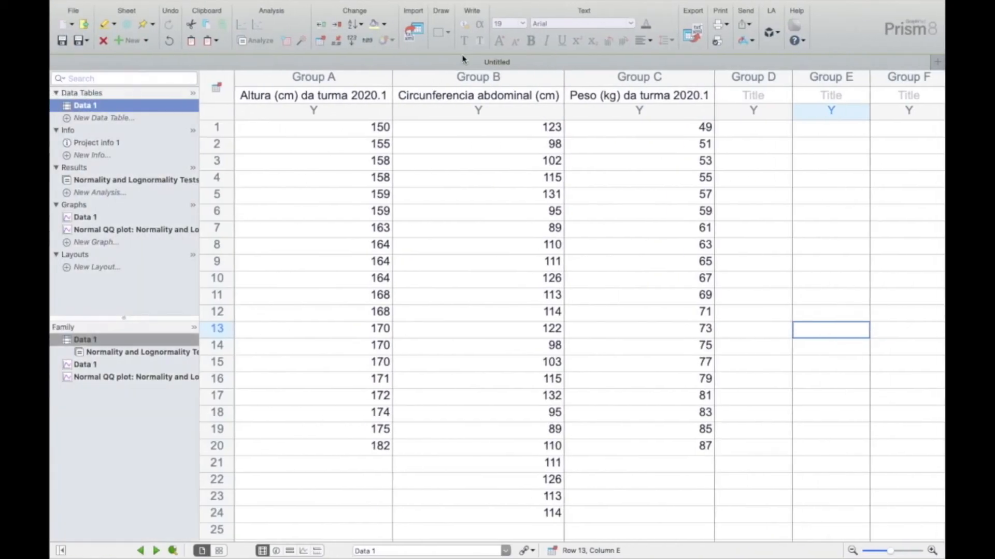
{"action": "key", "text": "ctrl+Right"}
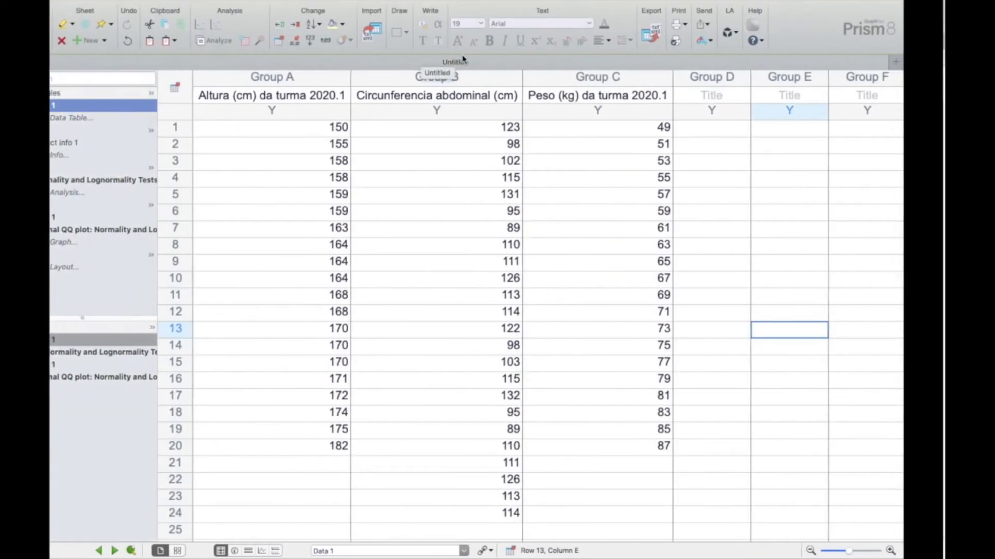
{"action": "left_click", "coordinate": [466, 58]}
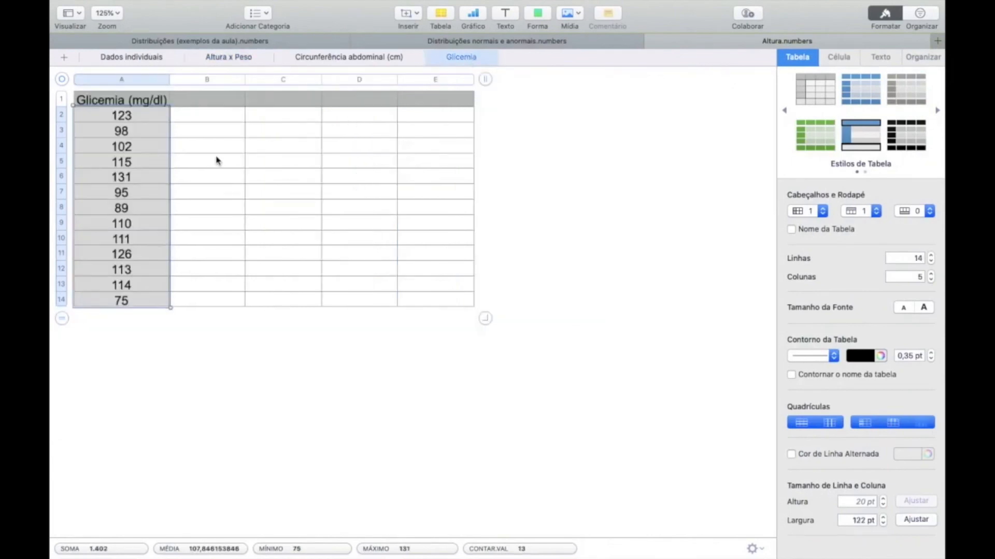
{"action": "left_click", "coordinate": [137, 120]}
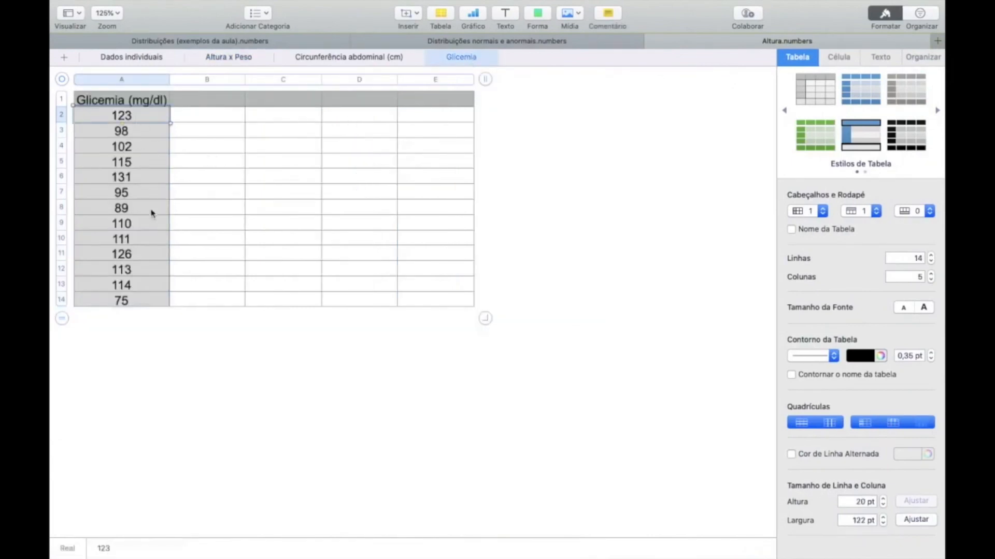
{"action": "left_click", "coordinate": [144, 304], "text": "shift"}
{"action": "key", "text": "super+c"}
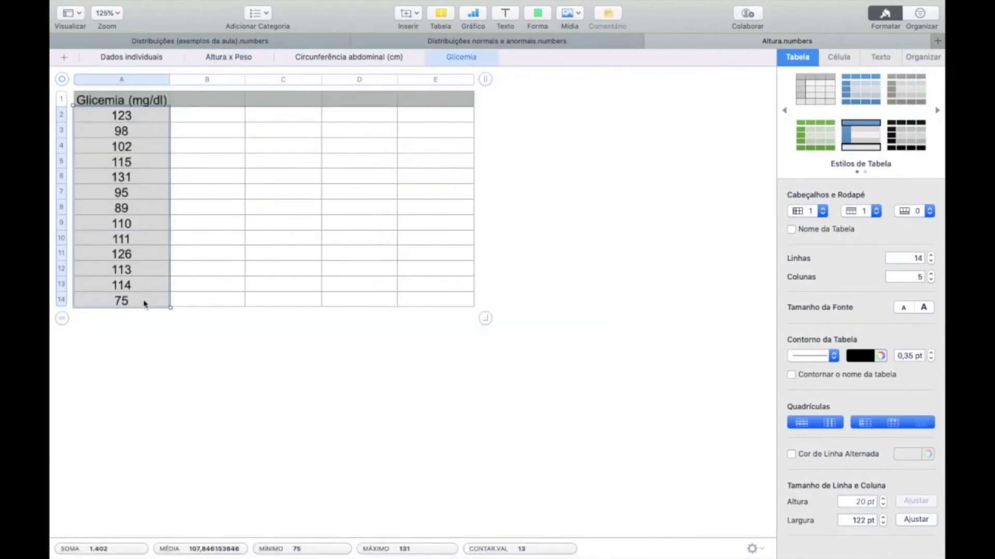
Return to Prism, title the Group D column "Glicemia (mg/dl)" and paste the copied values into it from row 1
{"action": "key", "text": "ctrl+Left"}
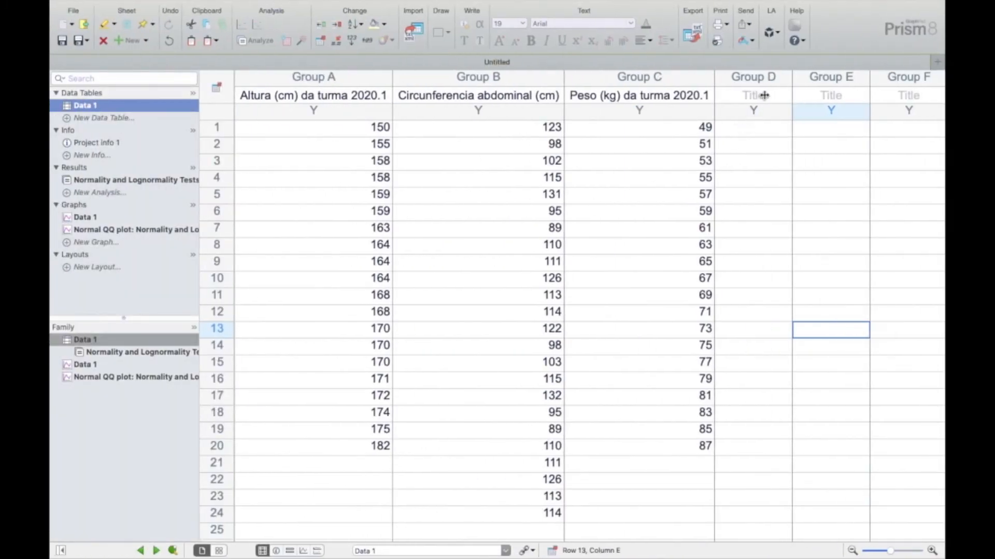
{"action": "left_click", "coordinate": [763, 95]}
{"action": "type", "text": "Gli"}
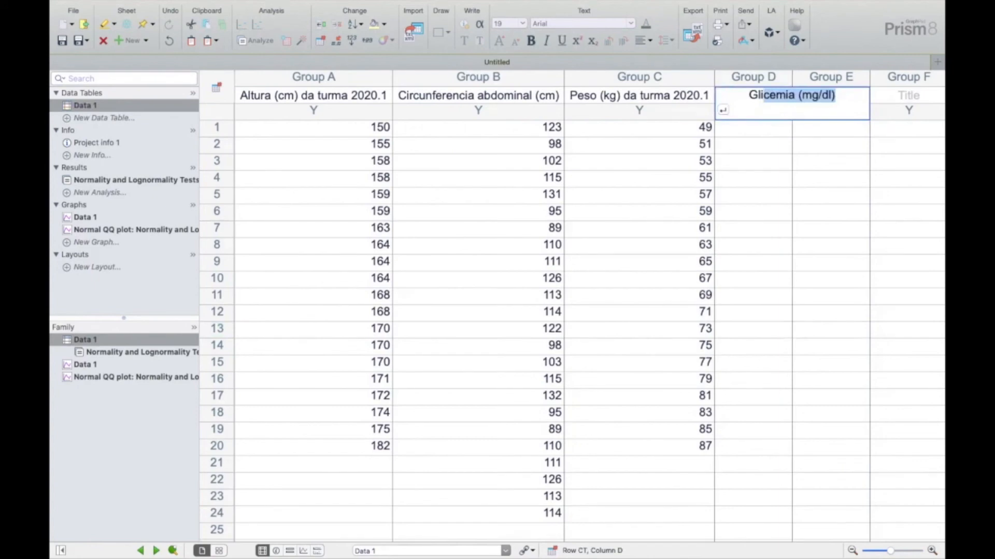
{"action": "key", "text": "Return"}
{"action": "key", "text": "super+v"}
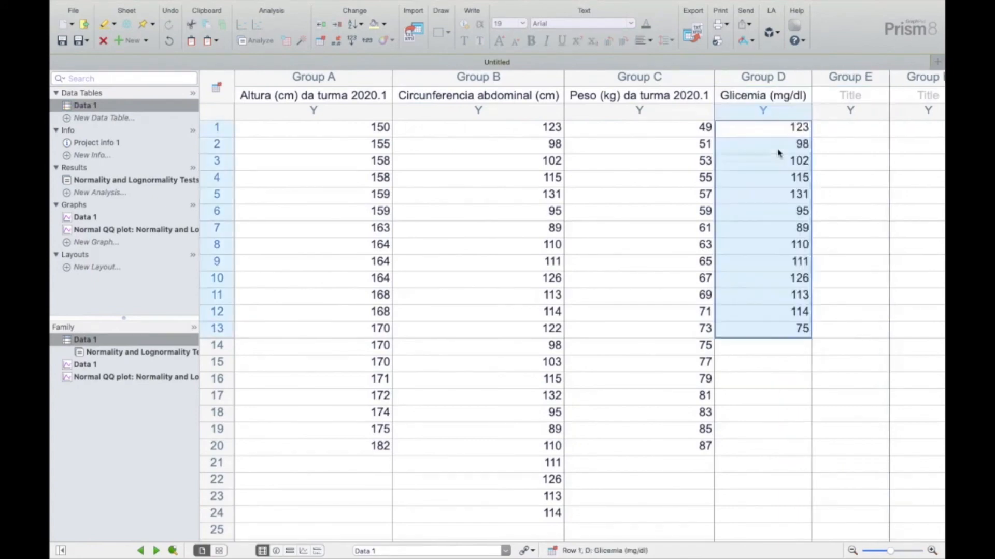
Review the Glicemia column's normality results and go back over the four column titles in the Data 1 table
{"action": "left_click", "coordinate": [151, 181]}
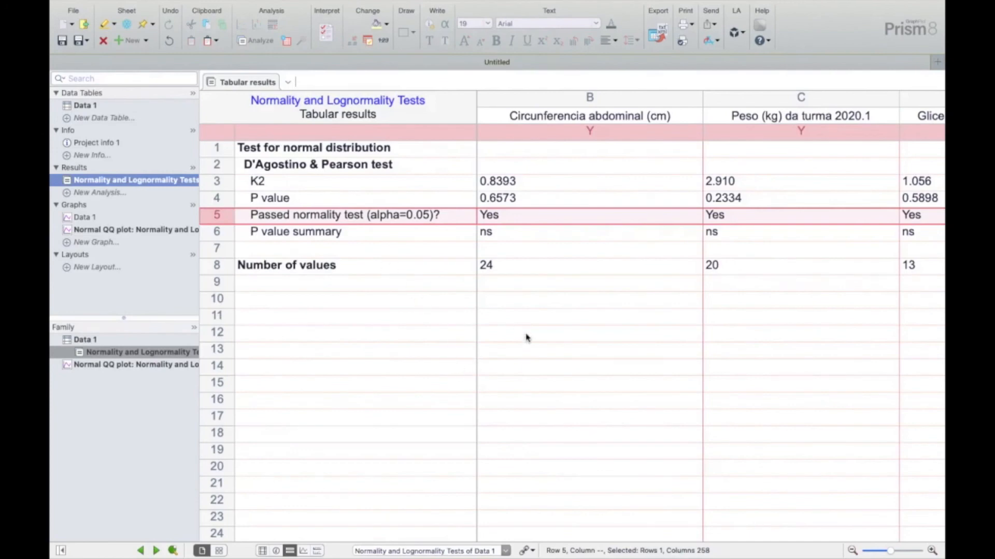
{"action": "scroll", "coordinate": [527, 338], "scroll_direction": "right", "scroll_amount": 5}
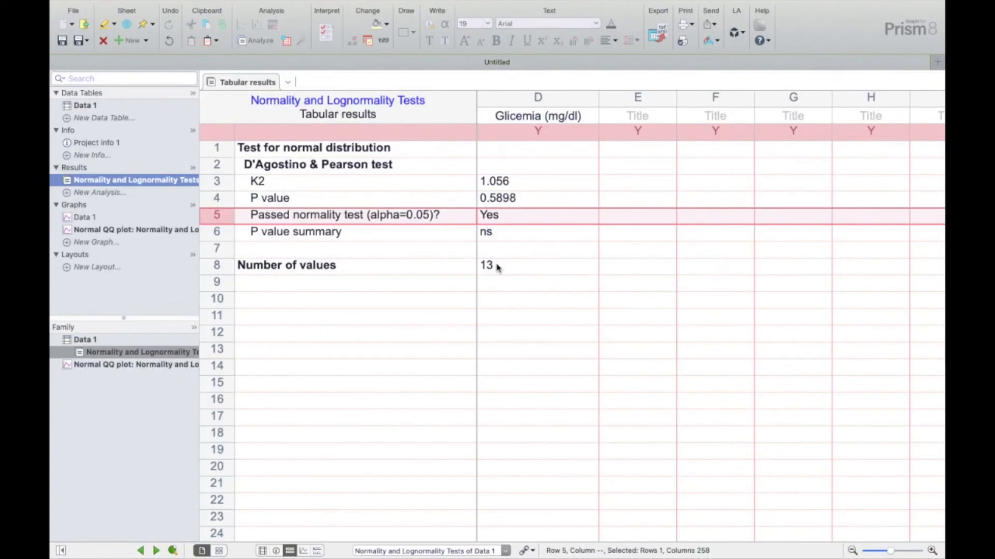
{"action": "left_click", "coordinate": [87, 107]}
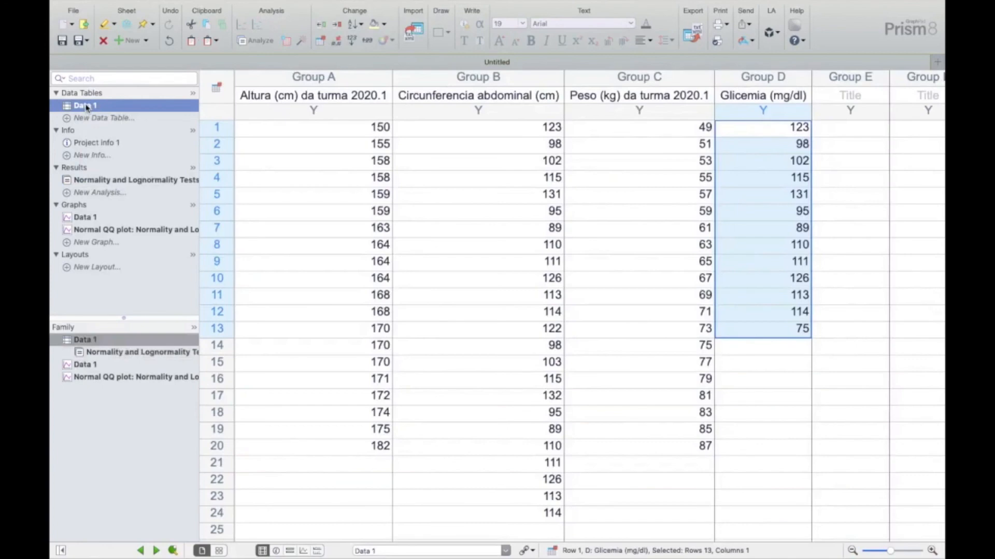
{"action": "left_click", "coordinate": [313, 93]}
{"action": "left_click", "coordinate": [424, 96]}
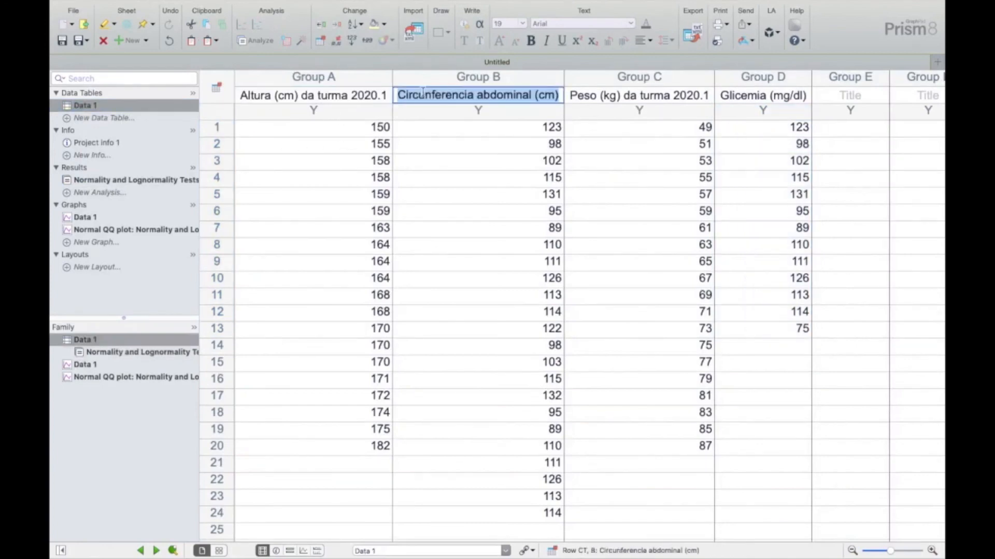
{"action": "left_click", "coordinate": [597, 98]}
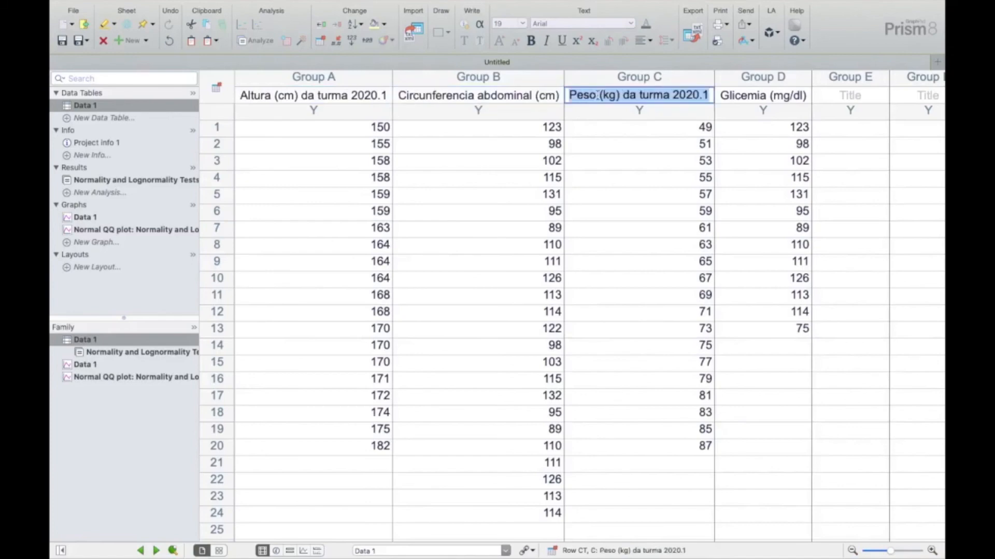
{"action": "left_click", "coordinate": [746, 102]}
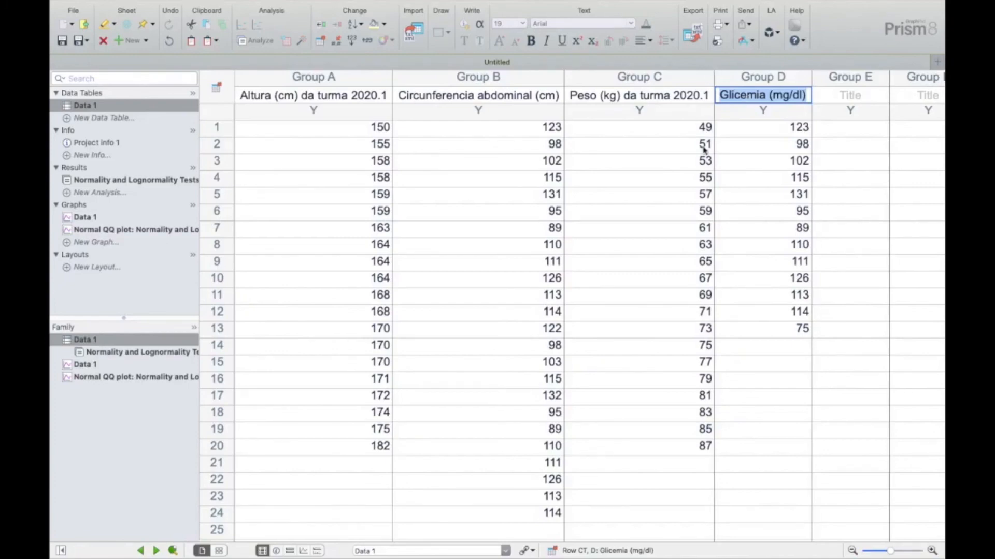
Switch to the Numbers file Distribuições (exemplos da aula).numbers and copy the "Grau de escolaridade" values, cells B2 to B11, from the Escolaridade sheet
{"action": "key", "text": "ctrl+Right"}
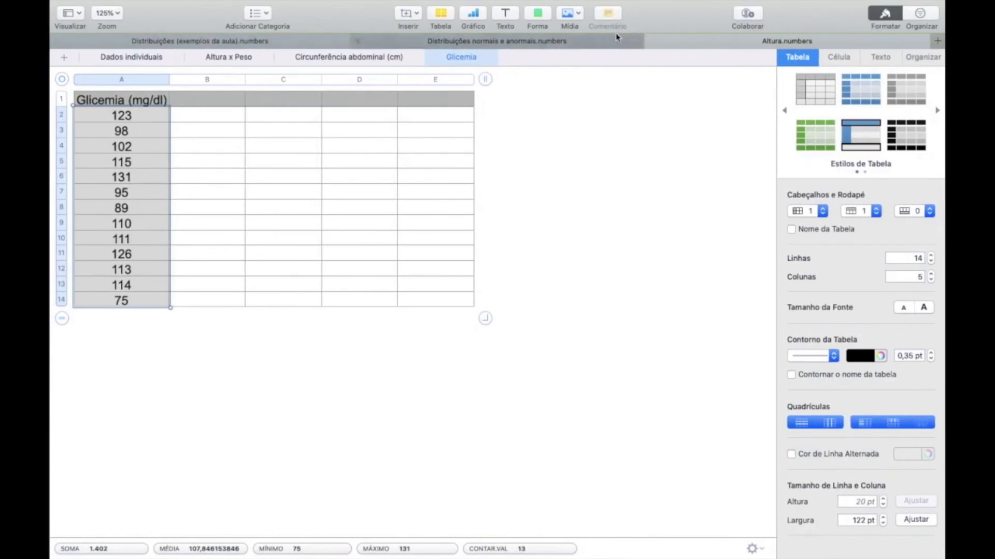
{"action": "left_click", "coordinate": [407, 41]}
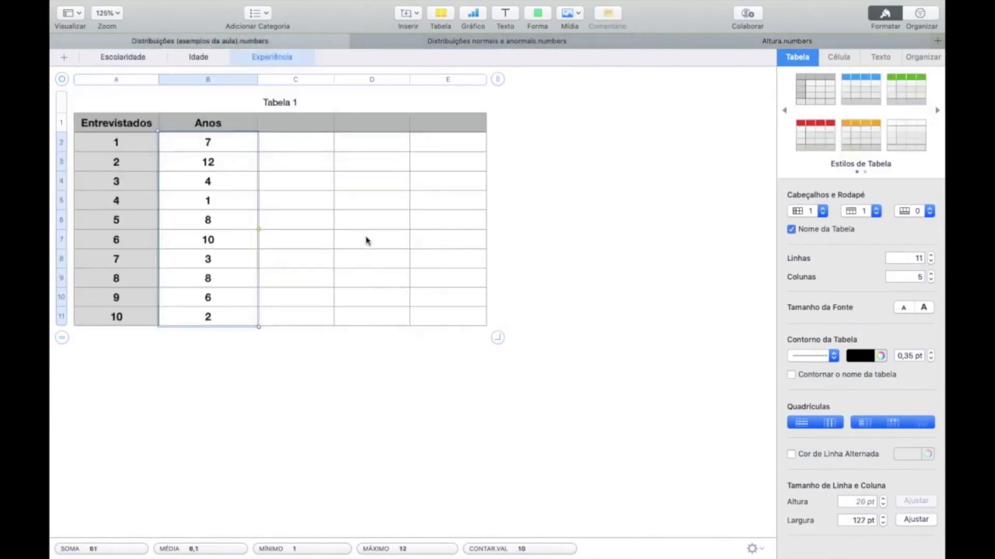
{"action": "left_click", "coordinate": [141, 58]}
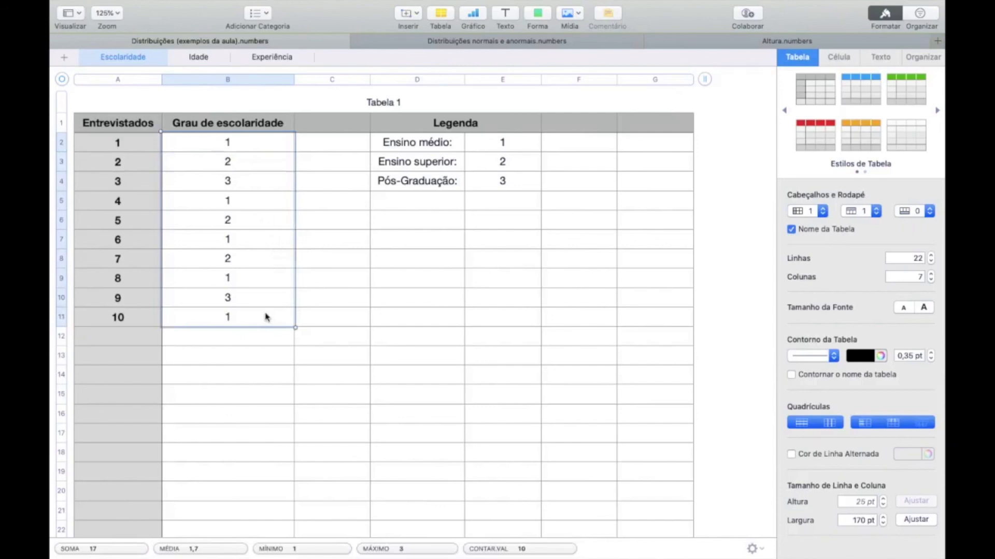
Return to Prism, title the Group E column "Escolaridade" and paste the copied education values into it from row 1
{"action": "key", "text": "ctrl+Left"}
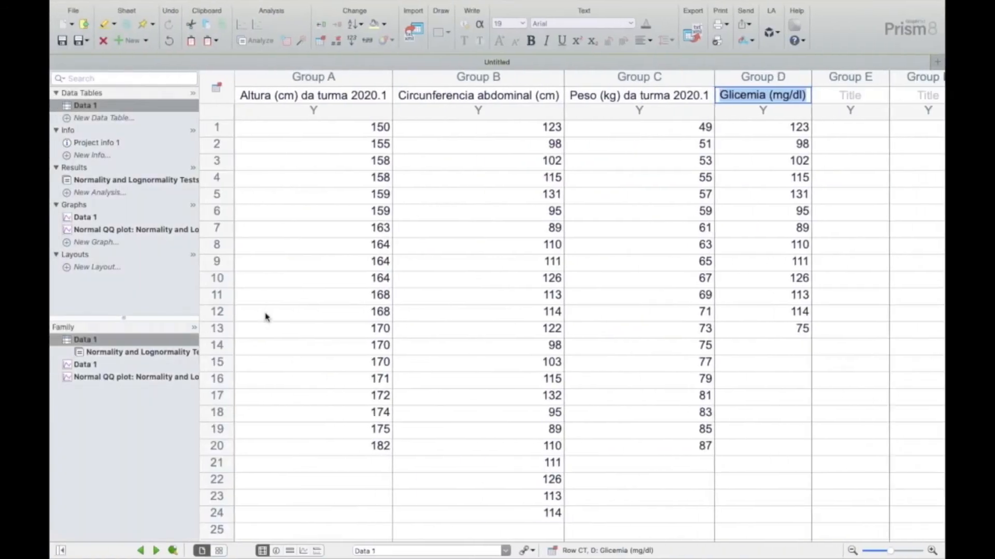
{"action": "left_click", "coordinate": [876, 96]}
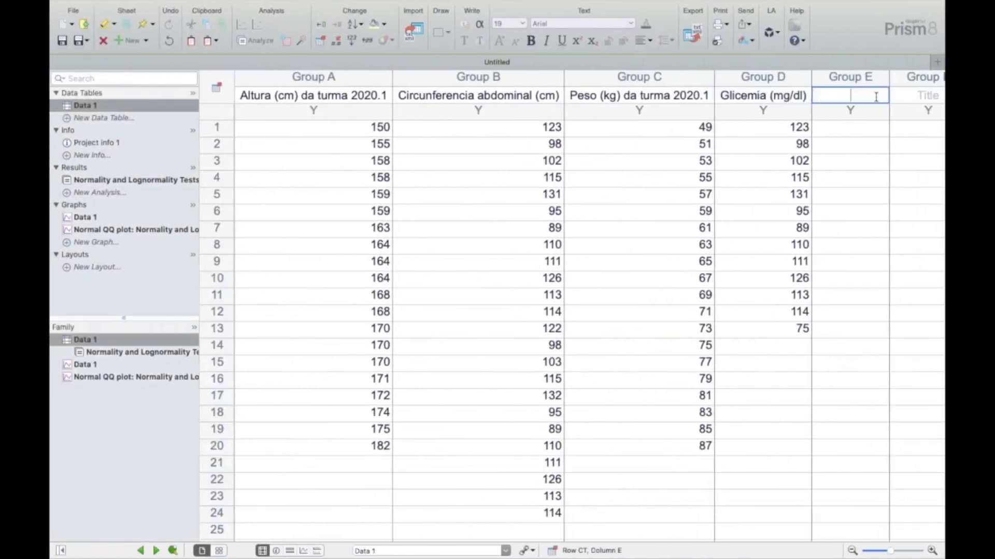
{"action": "type", "text": "Escola"}
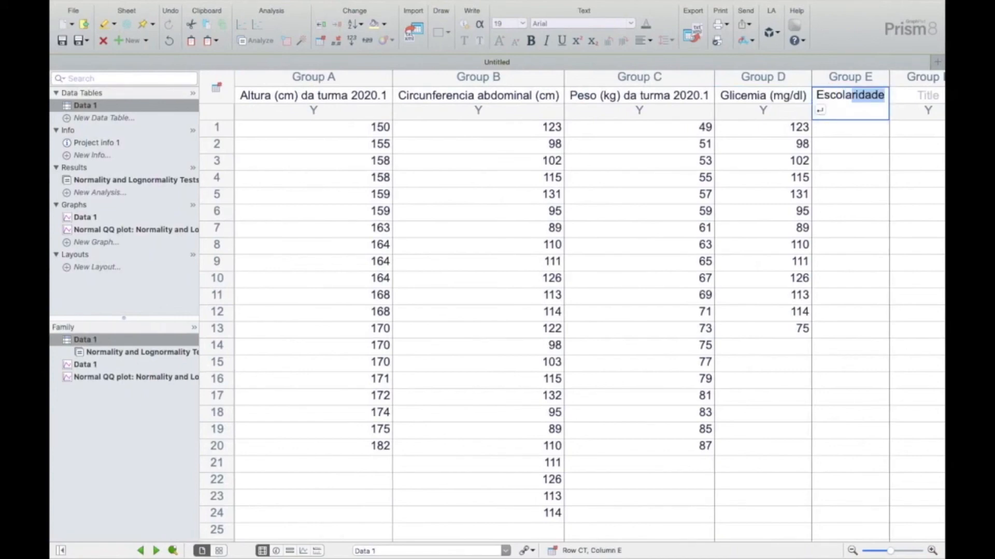
{"action": "key", "text": "Return"}
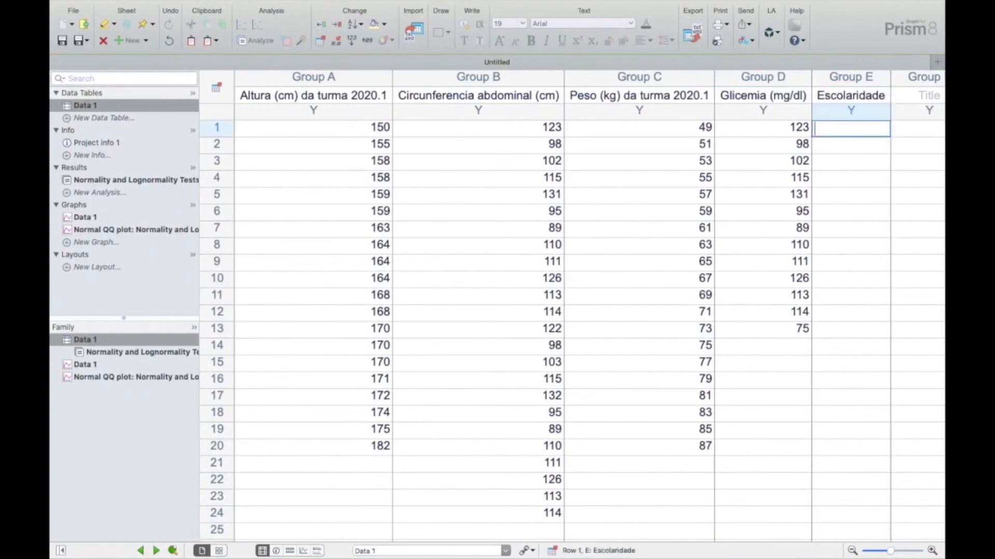
{"action": "key", "text": "super+v"}
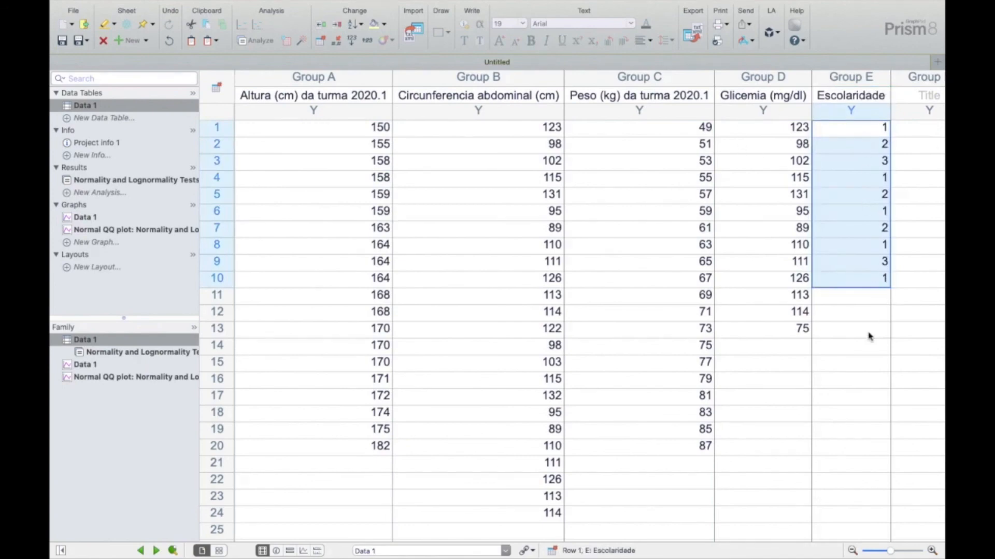
Check whether the Escolaridade column passed the D'Agostino & Pearson test in the normality results
{"action": "left_click", "coordinate": [177, 185]}
{"action": "left_click", "coordinate": [619, 216]}
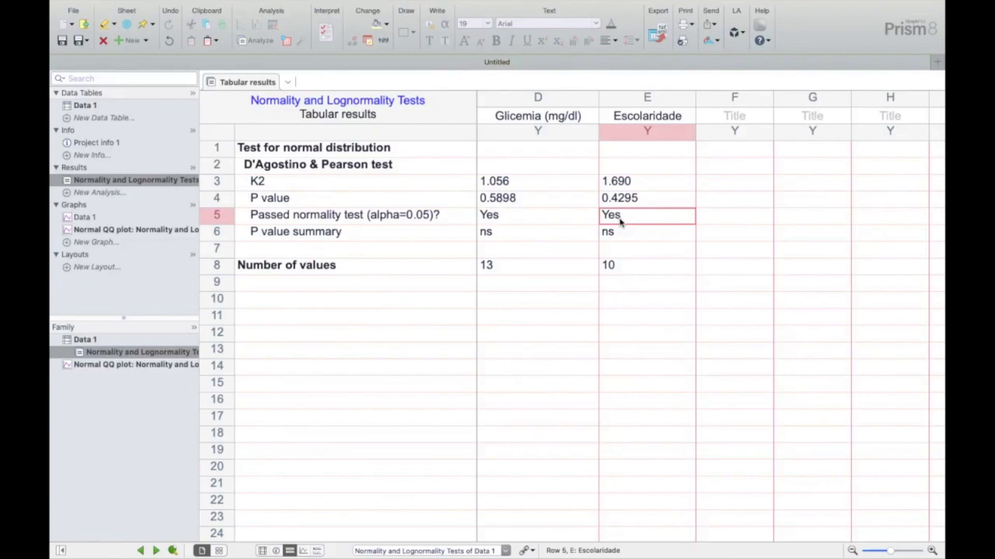
In the Numbers Escolaridade sheet, set the legend codes to 10 for Ensino superior and 1000 for Pós-Graduação, and return to Prism
{"action": "key", "text": "ctrl+Right"}
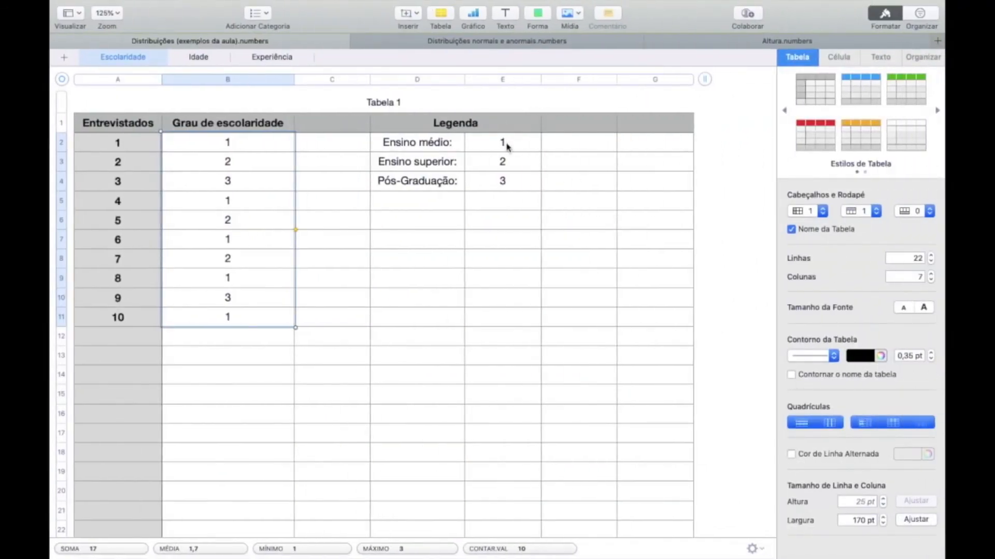
{"action": "left_click", "coordinate": [507, 147]}
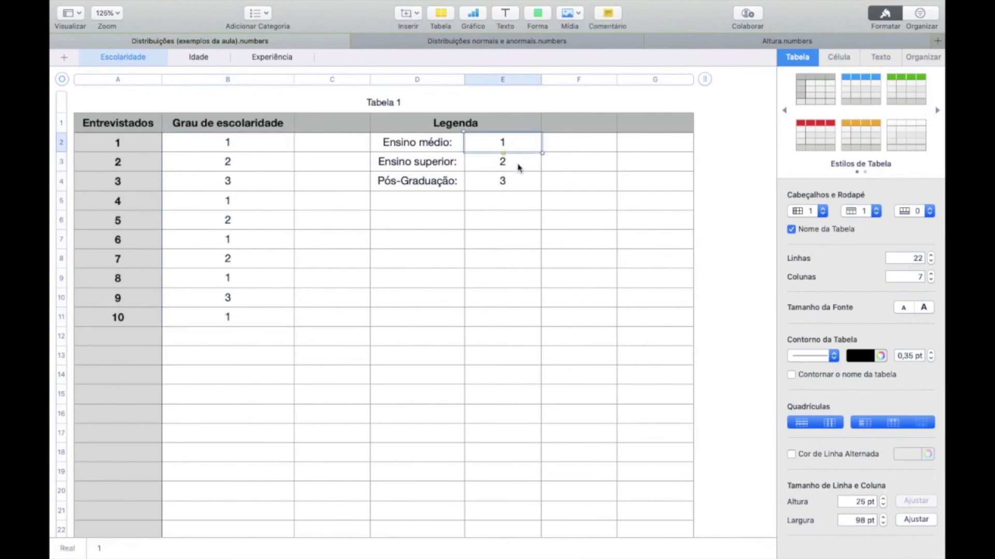
{"action": "left_click", "coordinate": [518, 167]}
{"action": "type", "text": "10"}
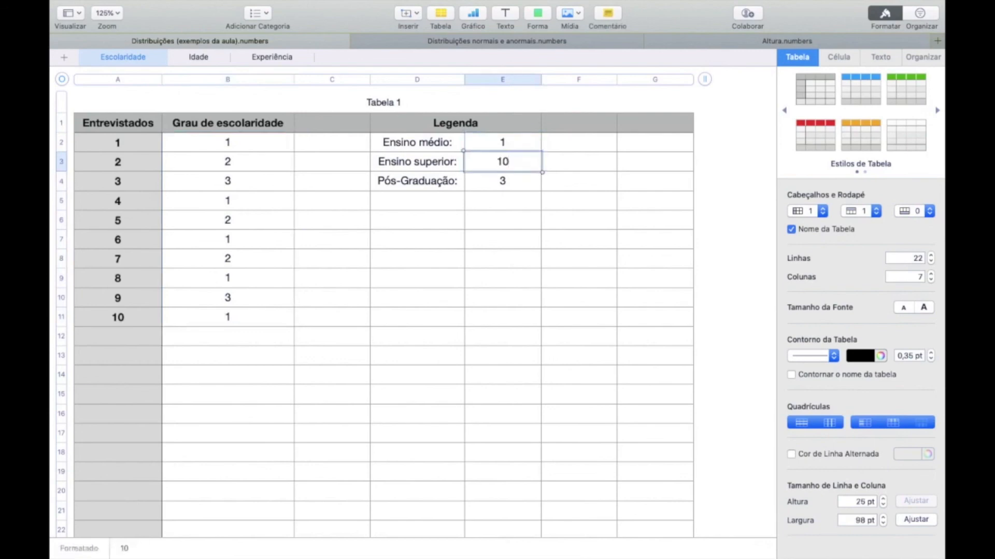
{"action": "left_click", "coordinate": [512, 184]}
{"action": "type", "text": "1000"}
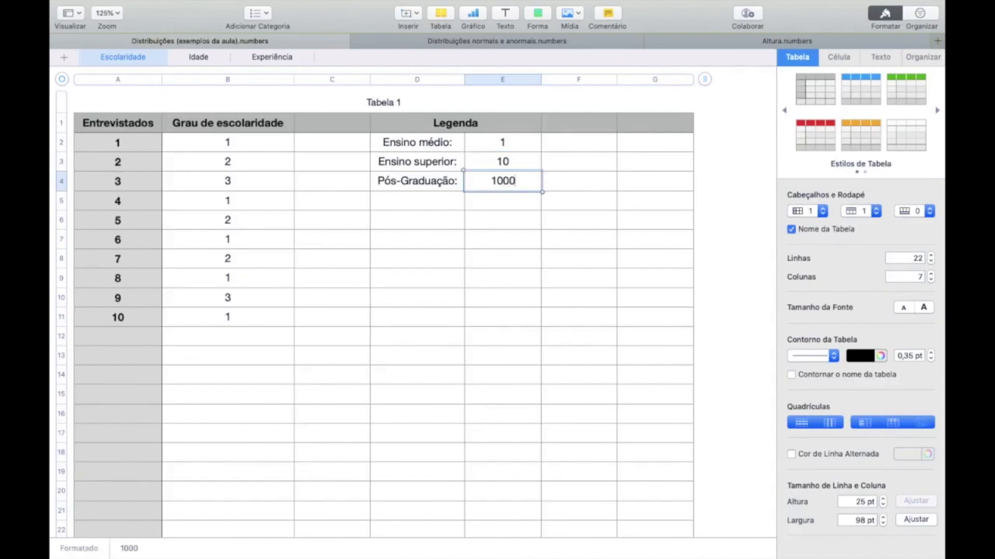
{"action": "left_click", "coordinate": [523, 235]}
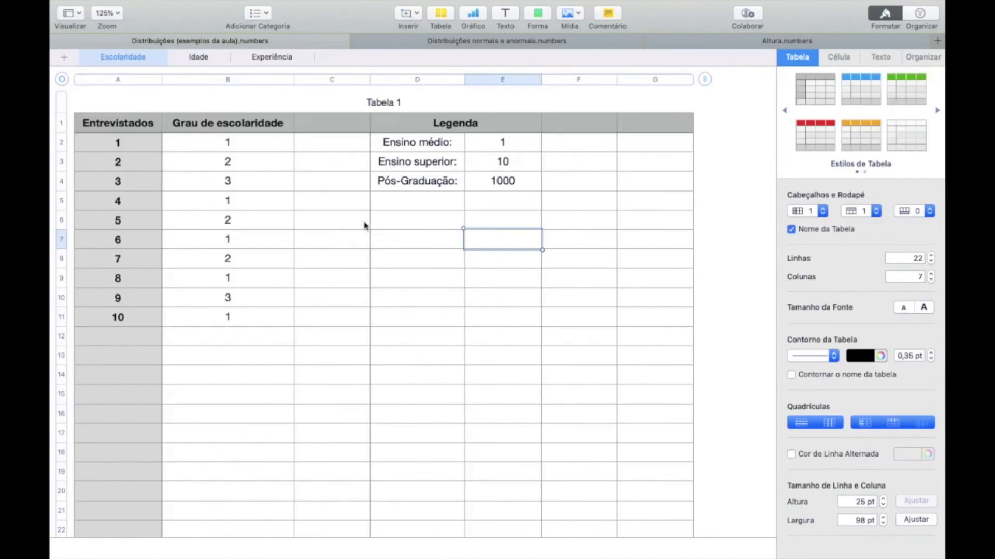
{"action": "key", "text": "ctrl+Left"}
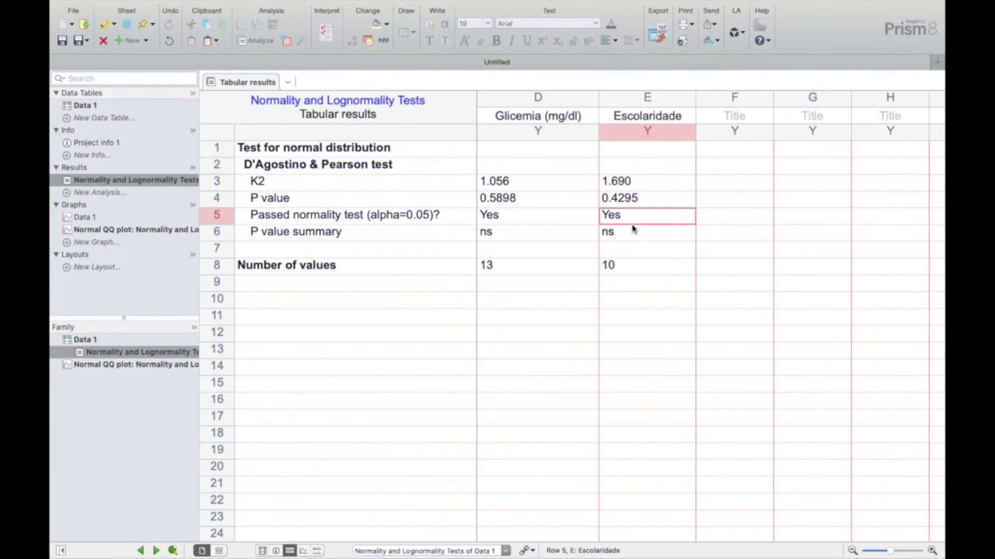